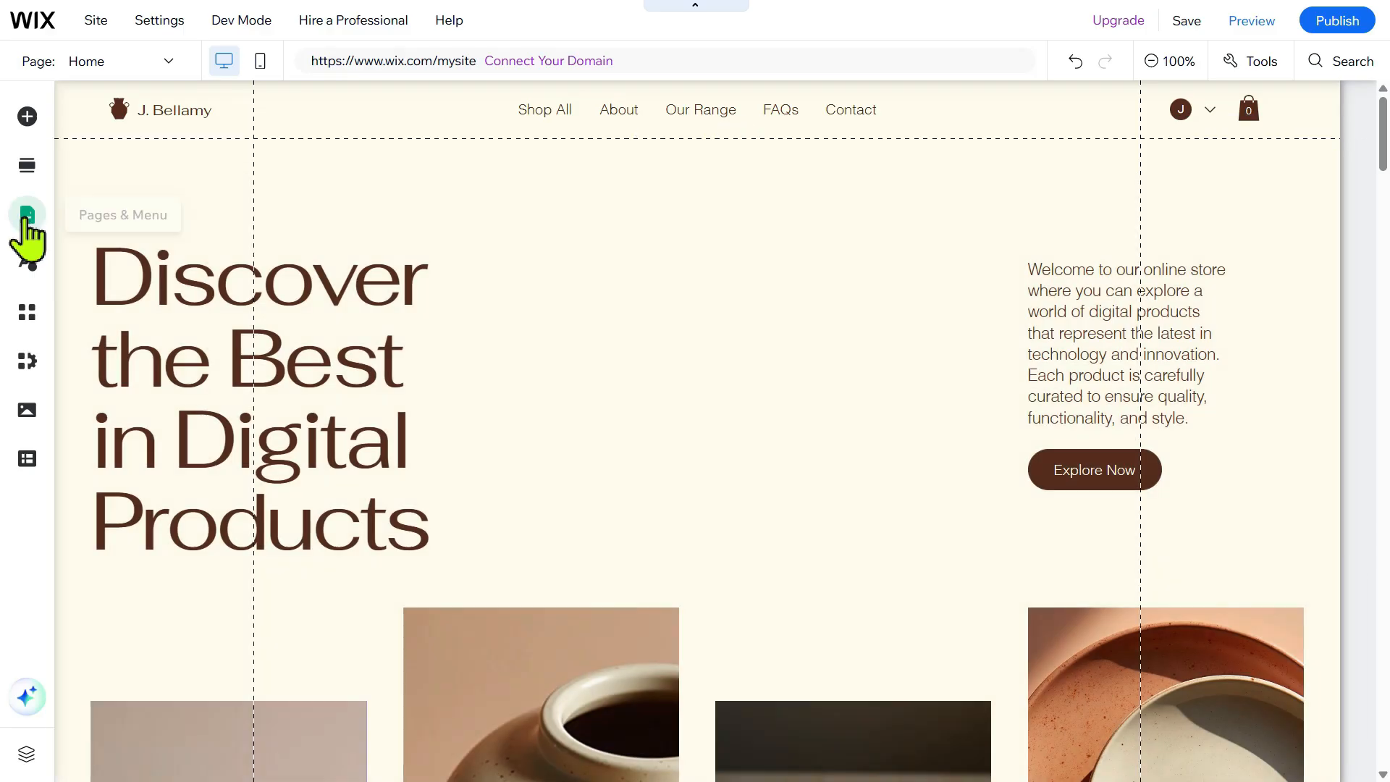
# - Switch the member signup form to Custom Form, add it to the site, and open the Custom Signup page
pyautogui.click(26, 217)
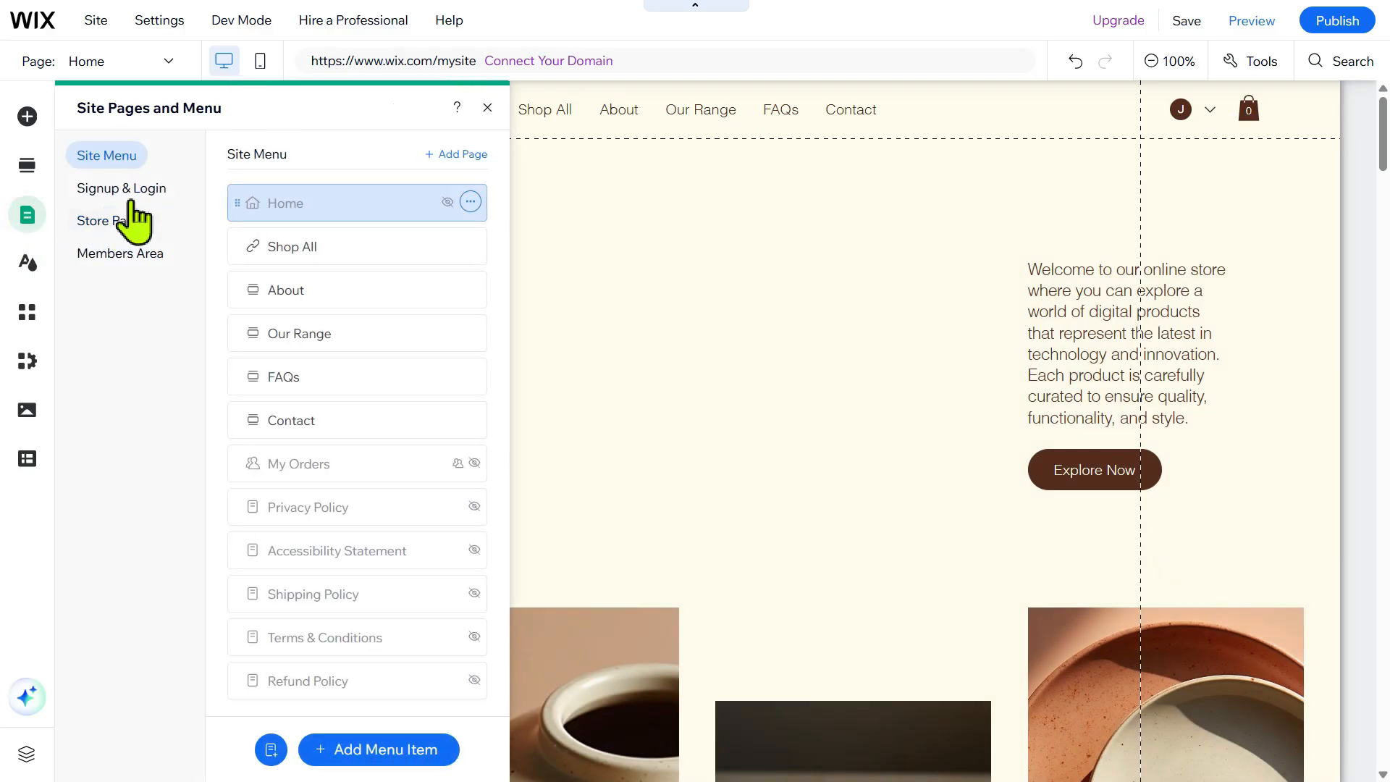
pyautogui.click(137, 193)
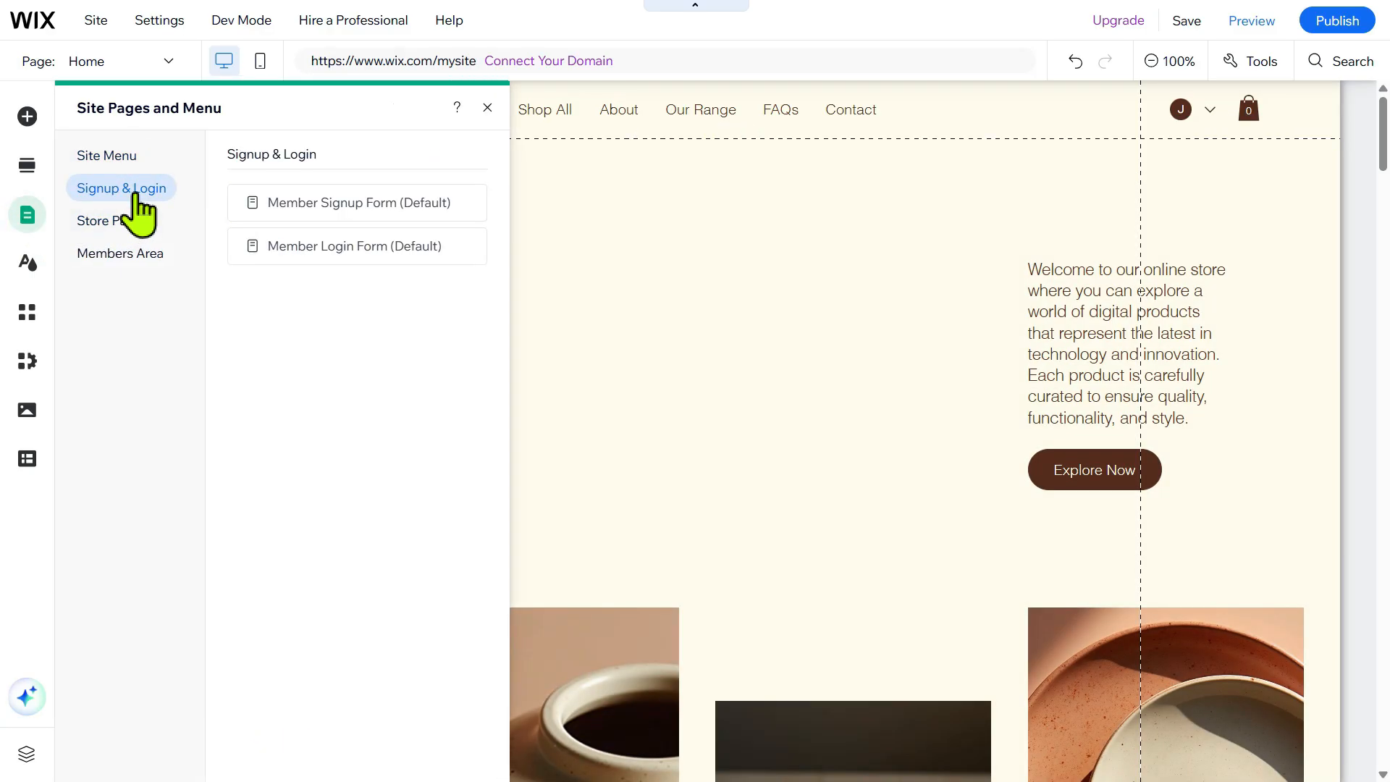
pyautogui.click(345, 203)
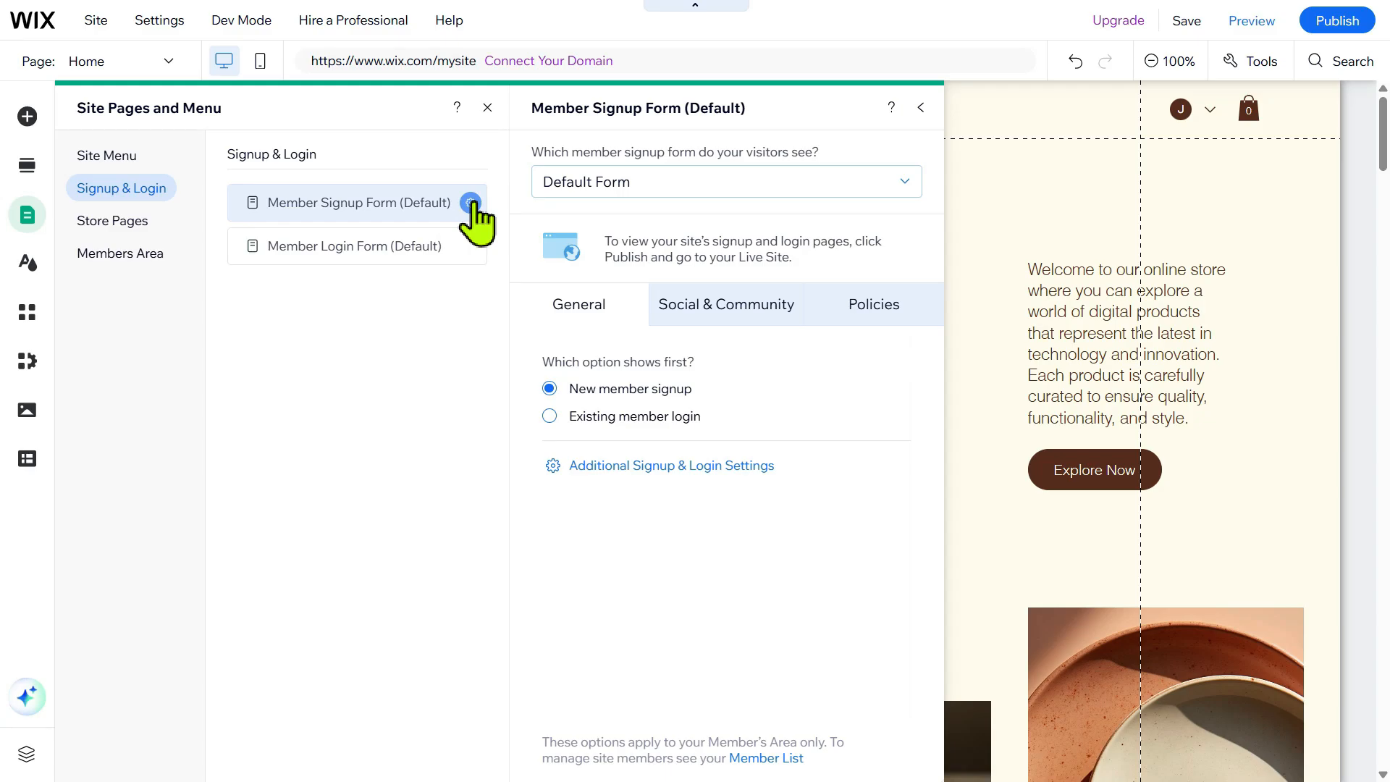
pyautogui.click(647, 186)
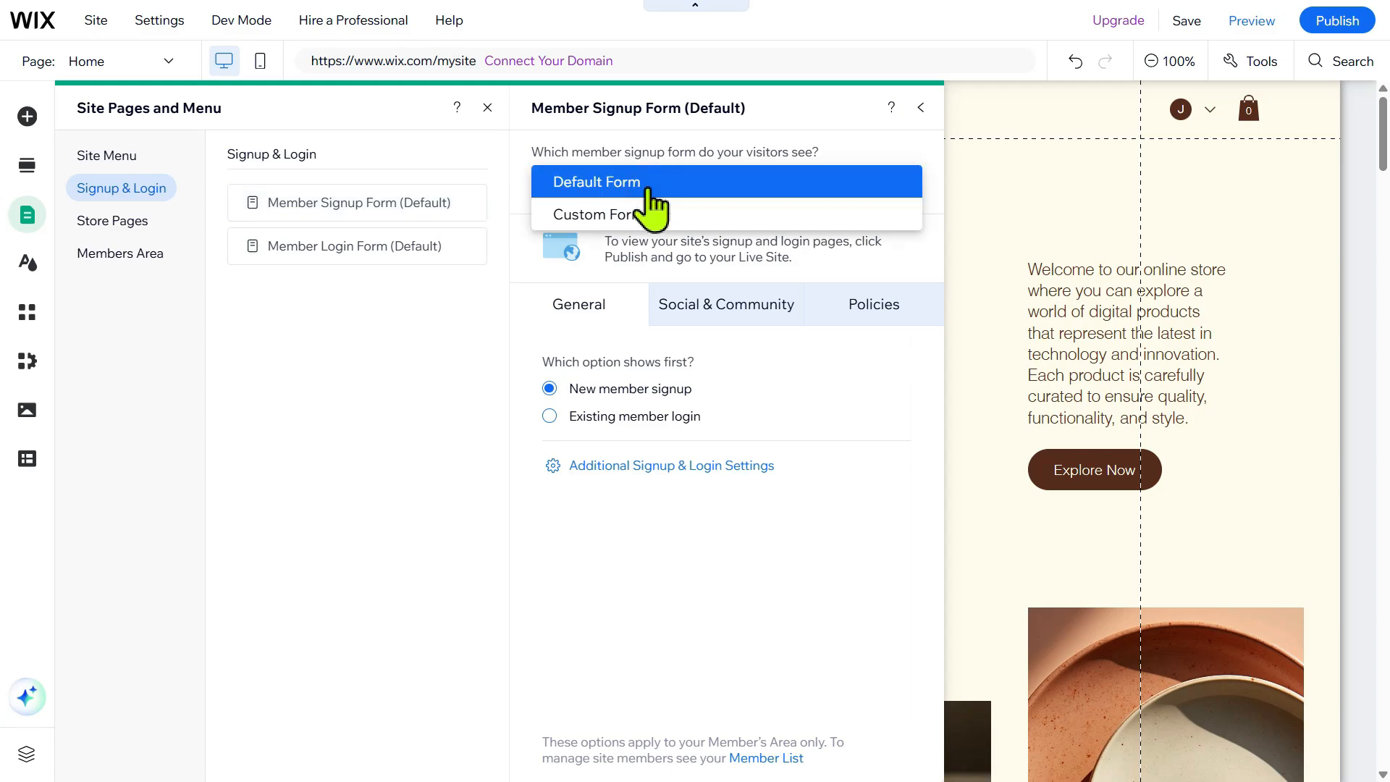
pyautogui.click(662, 218)
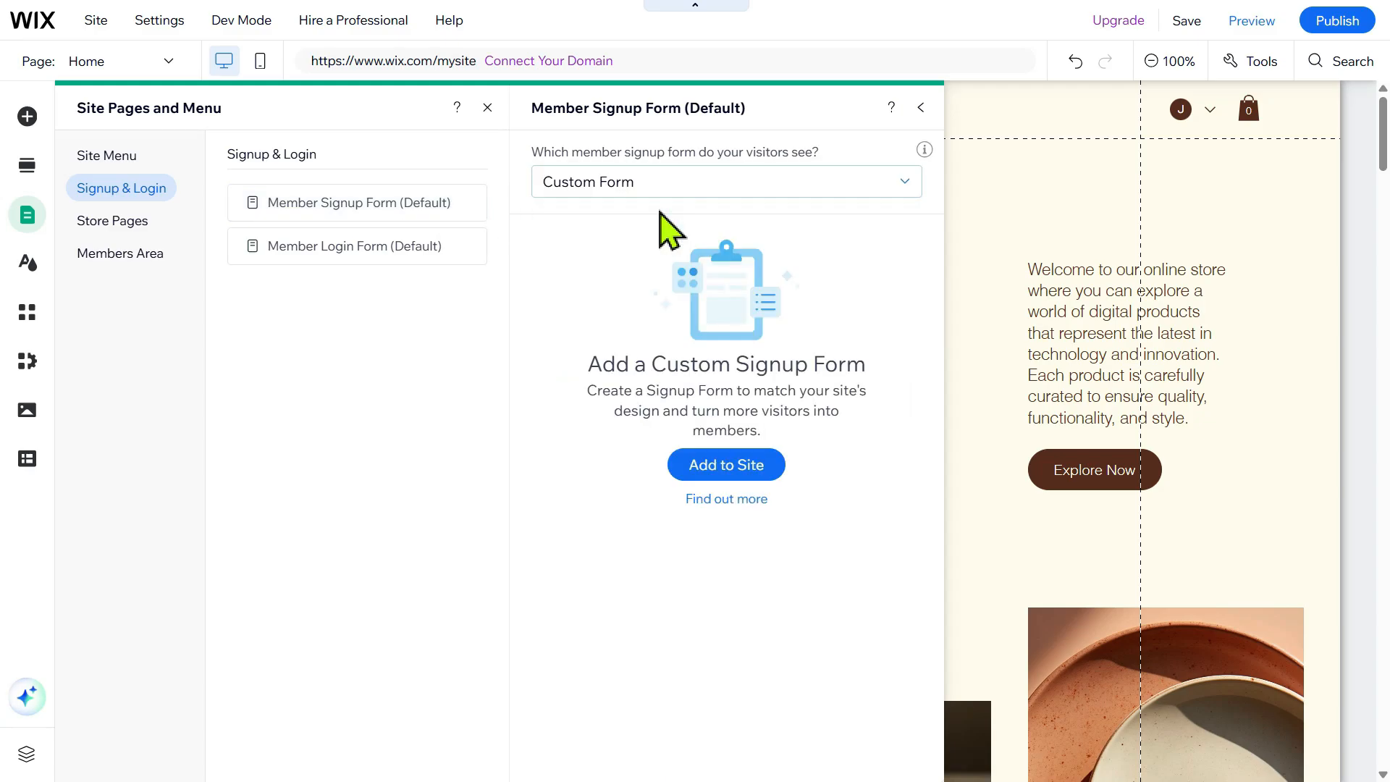
pyautogui.click(722, 464)
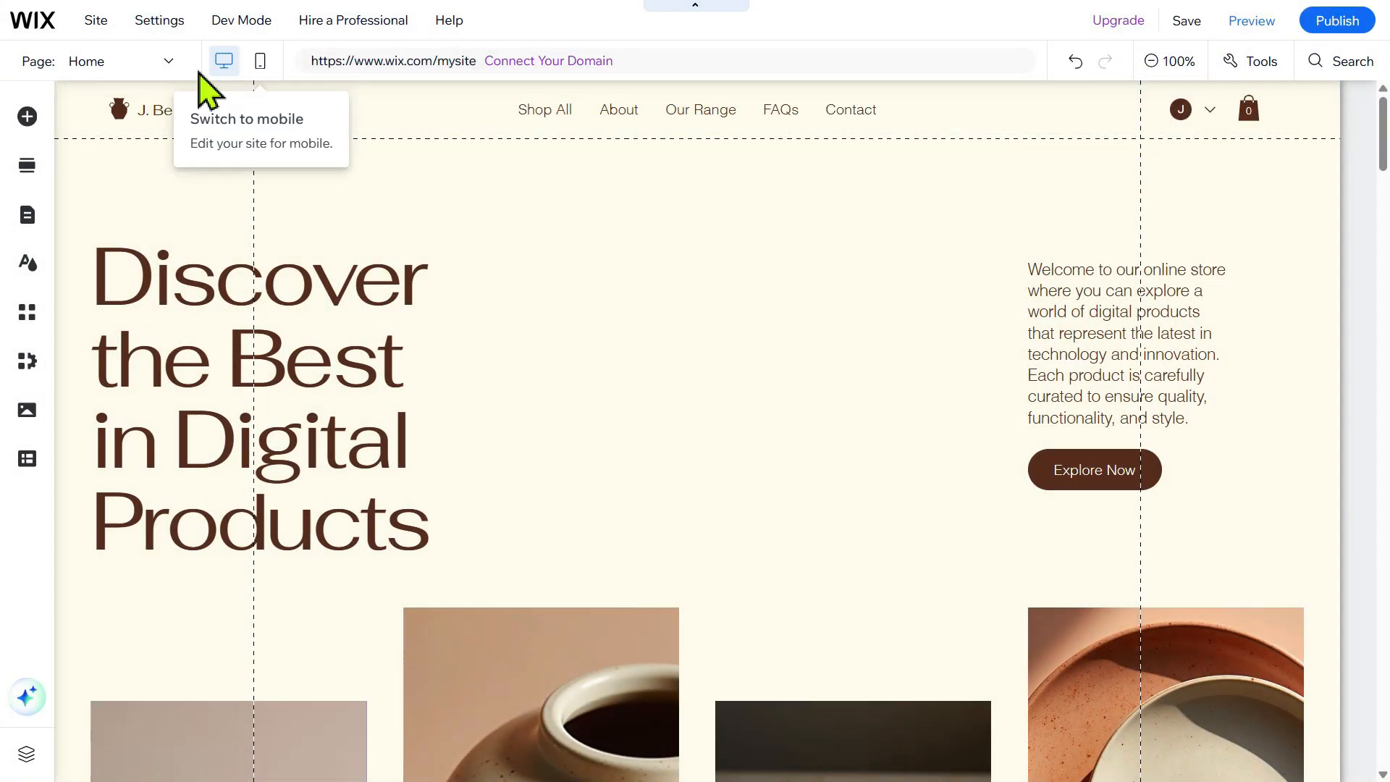
pyautogui.click(170, 62)
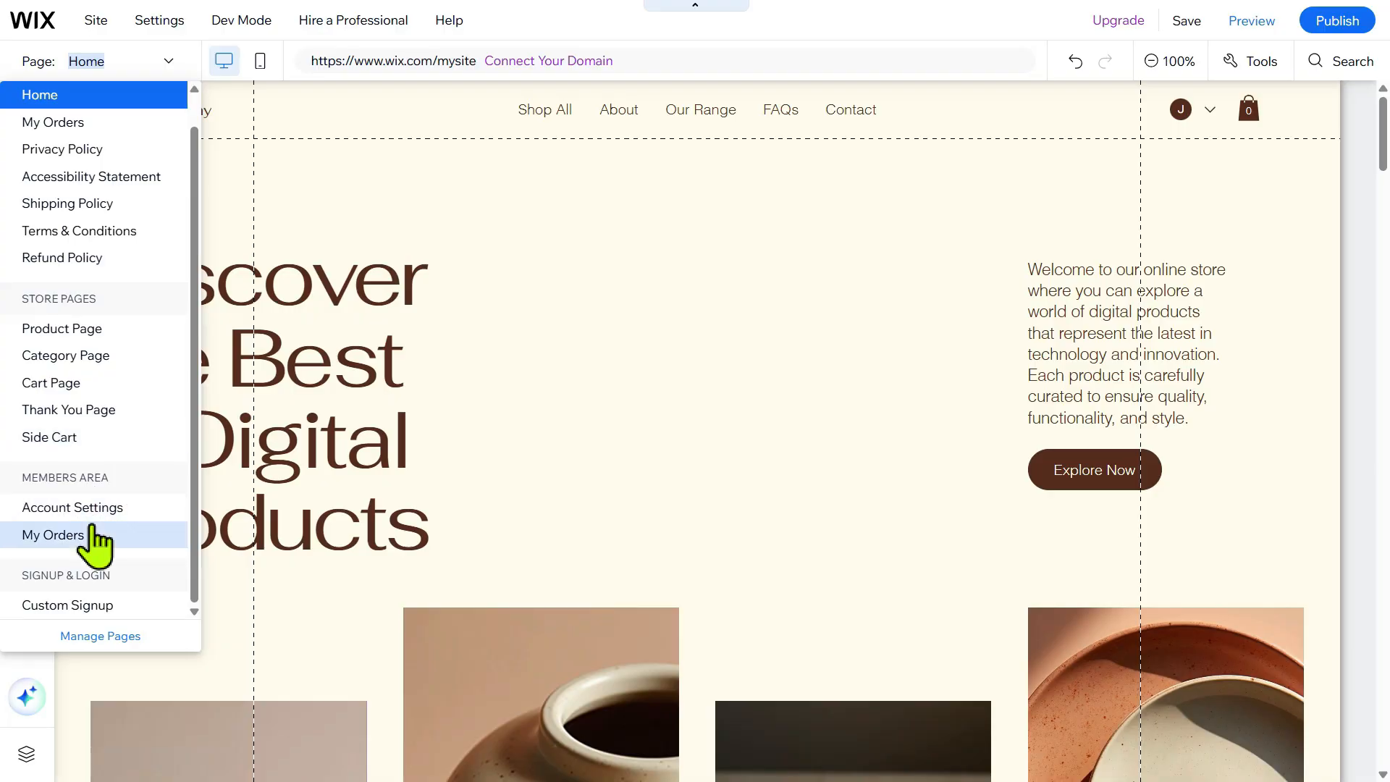
pyautogui.click(94, 605)
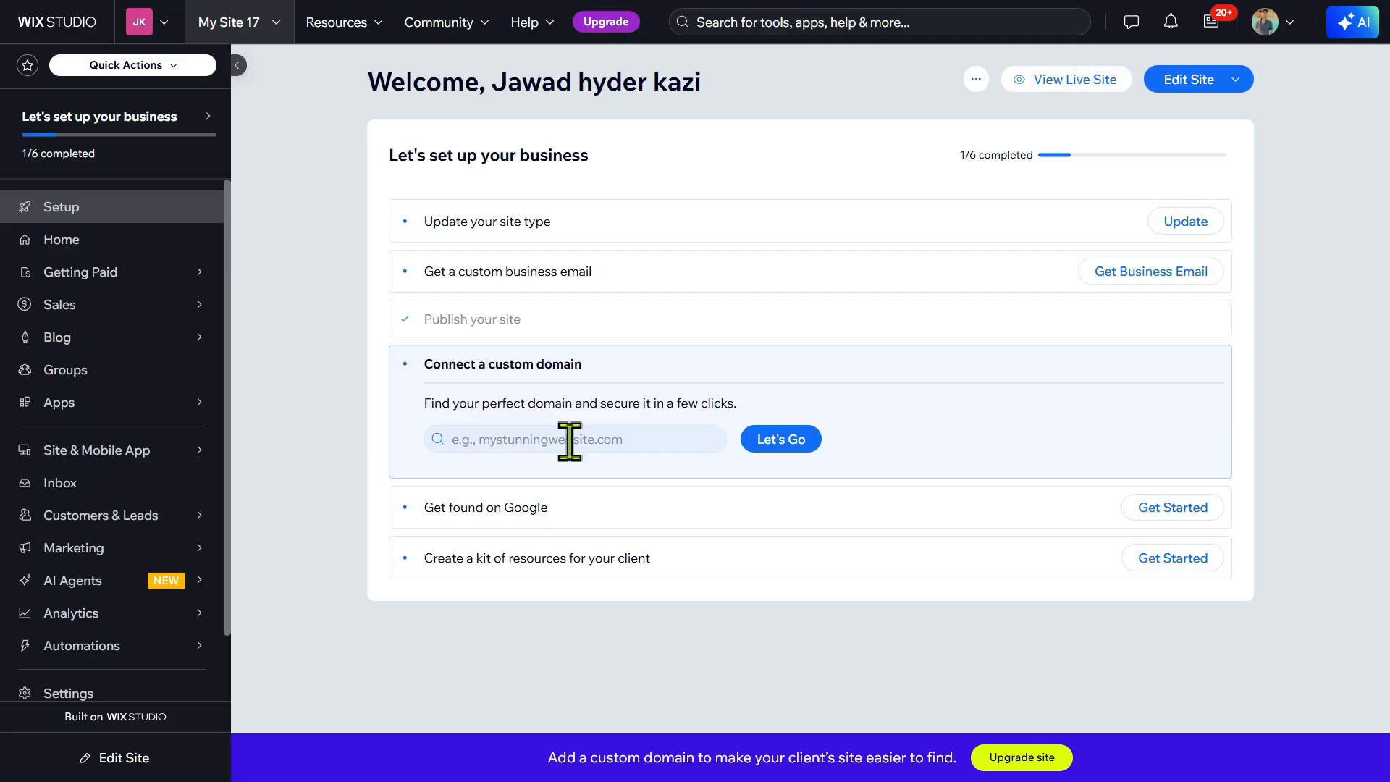
# - Examine the Basics & social share defaults for blog tags in the site dashboard's SEO settings
pyautogui.scroll(-1, 108, 492)
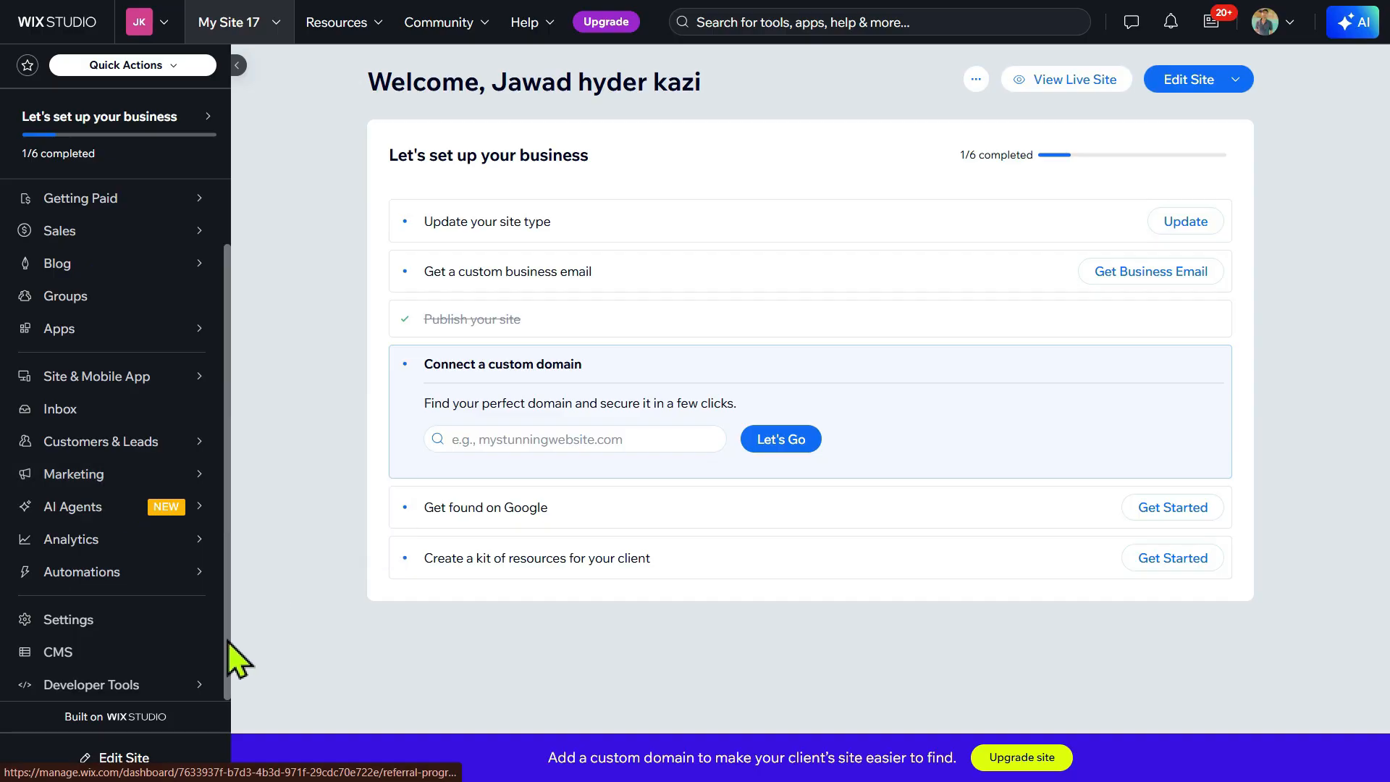
pyautogui.click(120, 618)
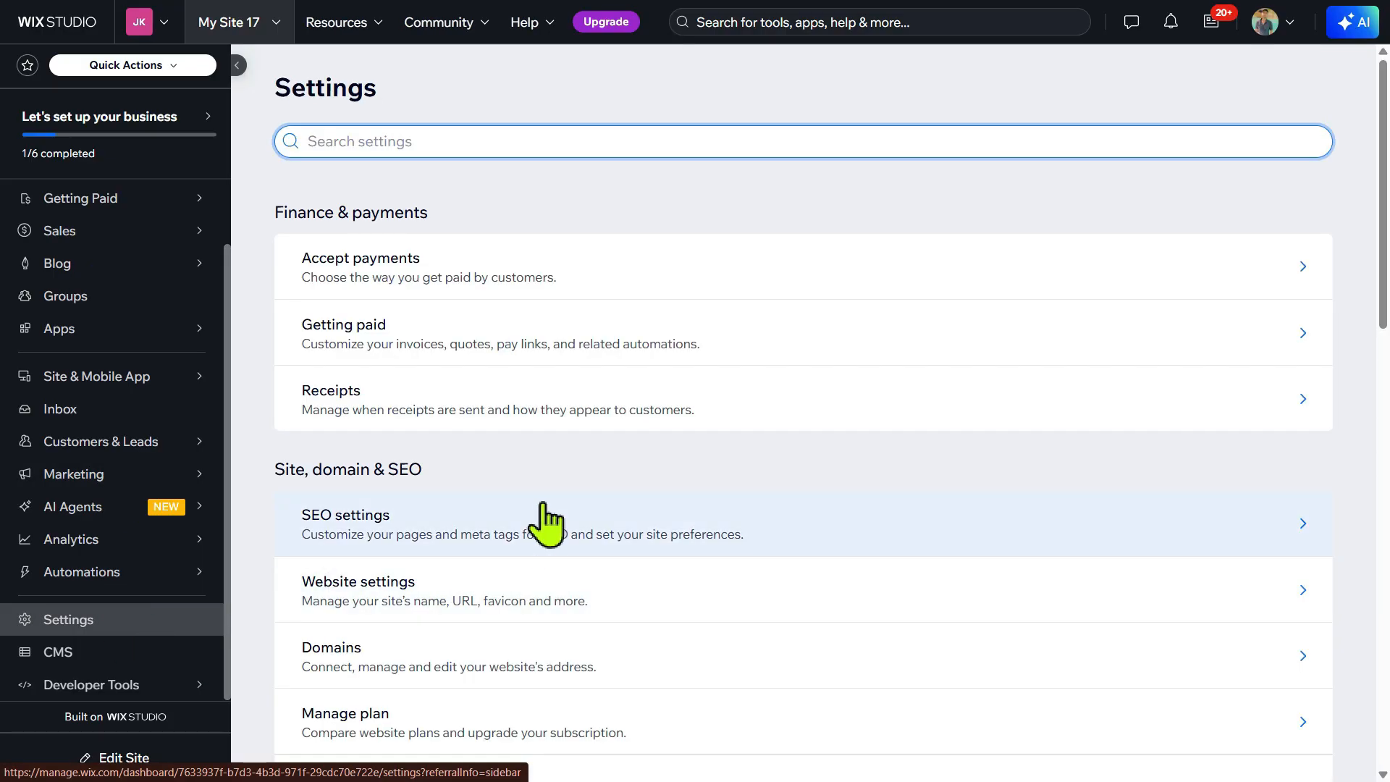
pyautogui.click(421, 529)
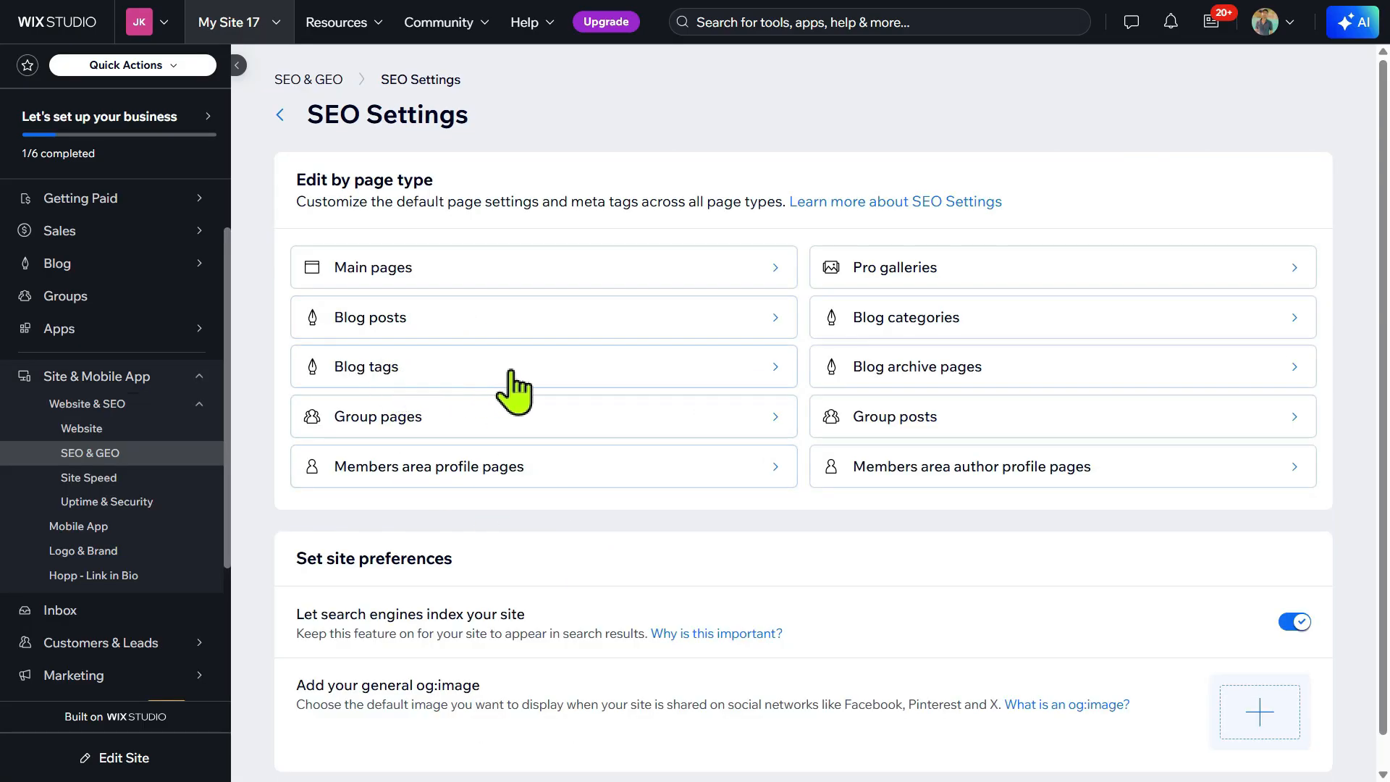
pyautogui.click(590, 364)
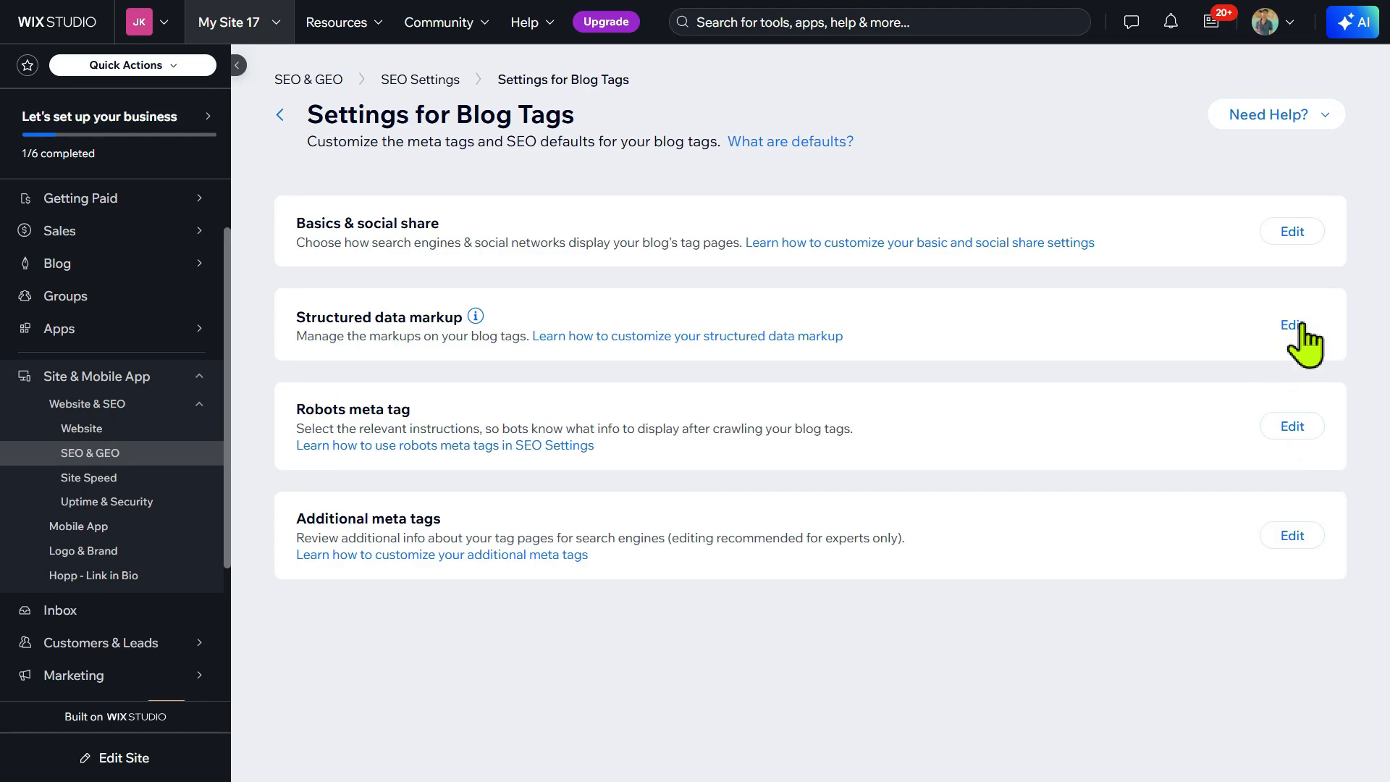
pyautogui.click(1280, 241)
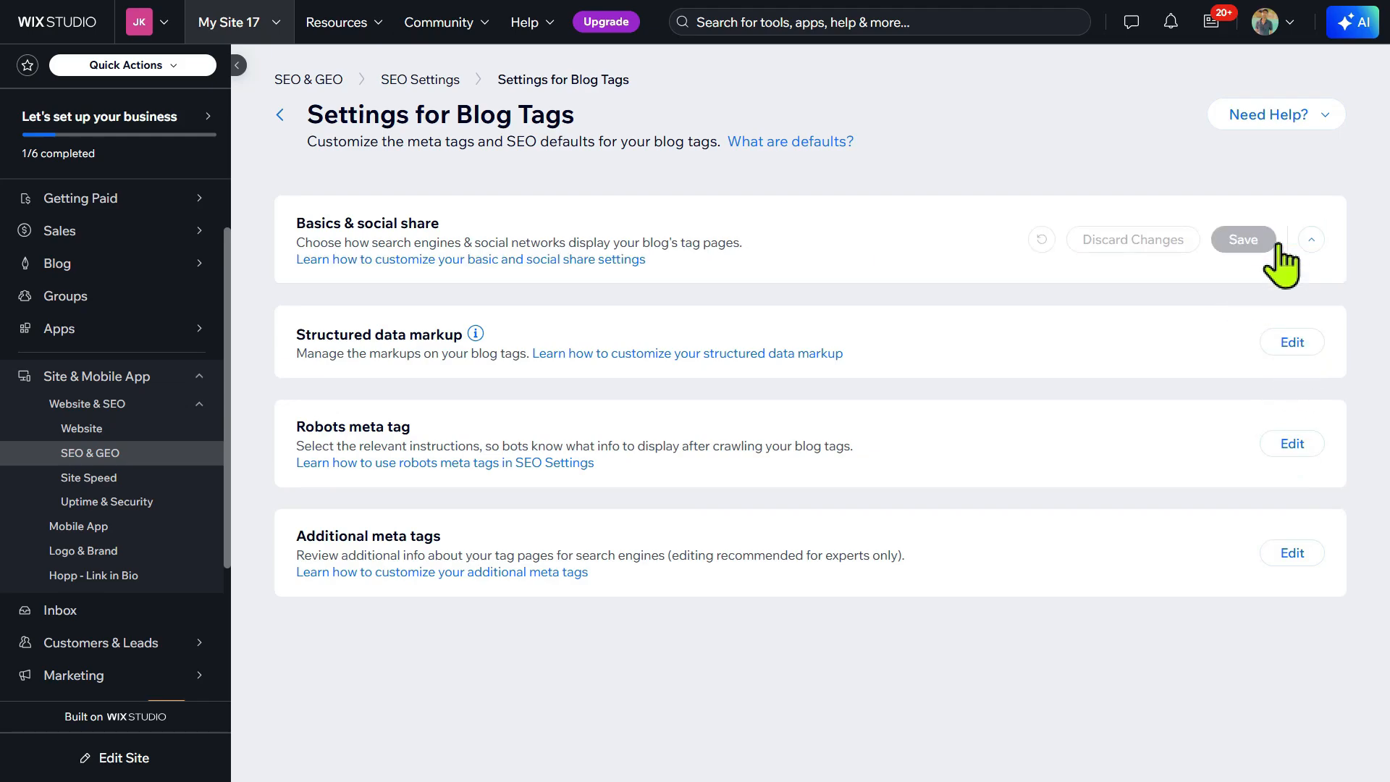
pyautogui.scroll(-1, 553, 476)
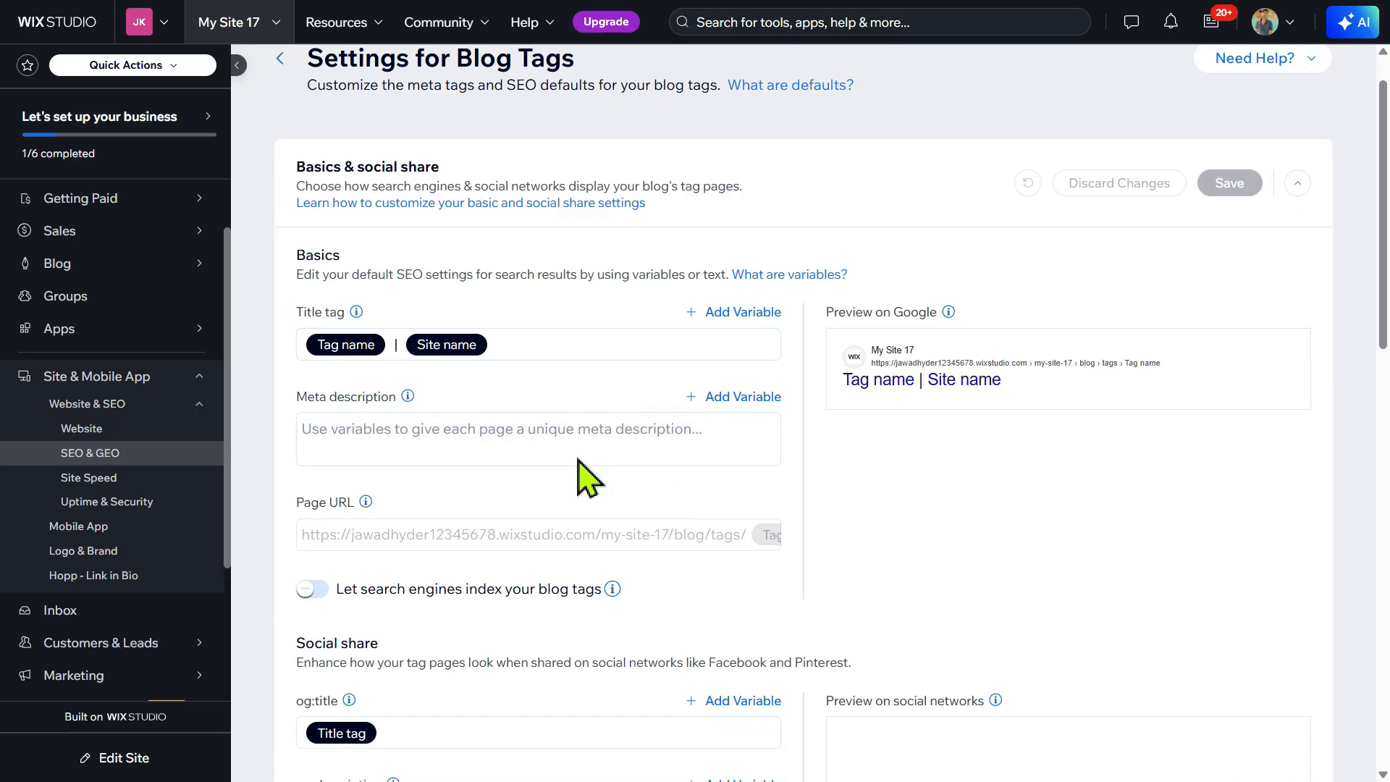
pyautogui.scroll(-4, 562, 507)
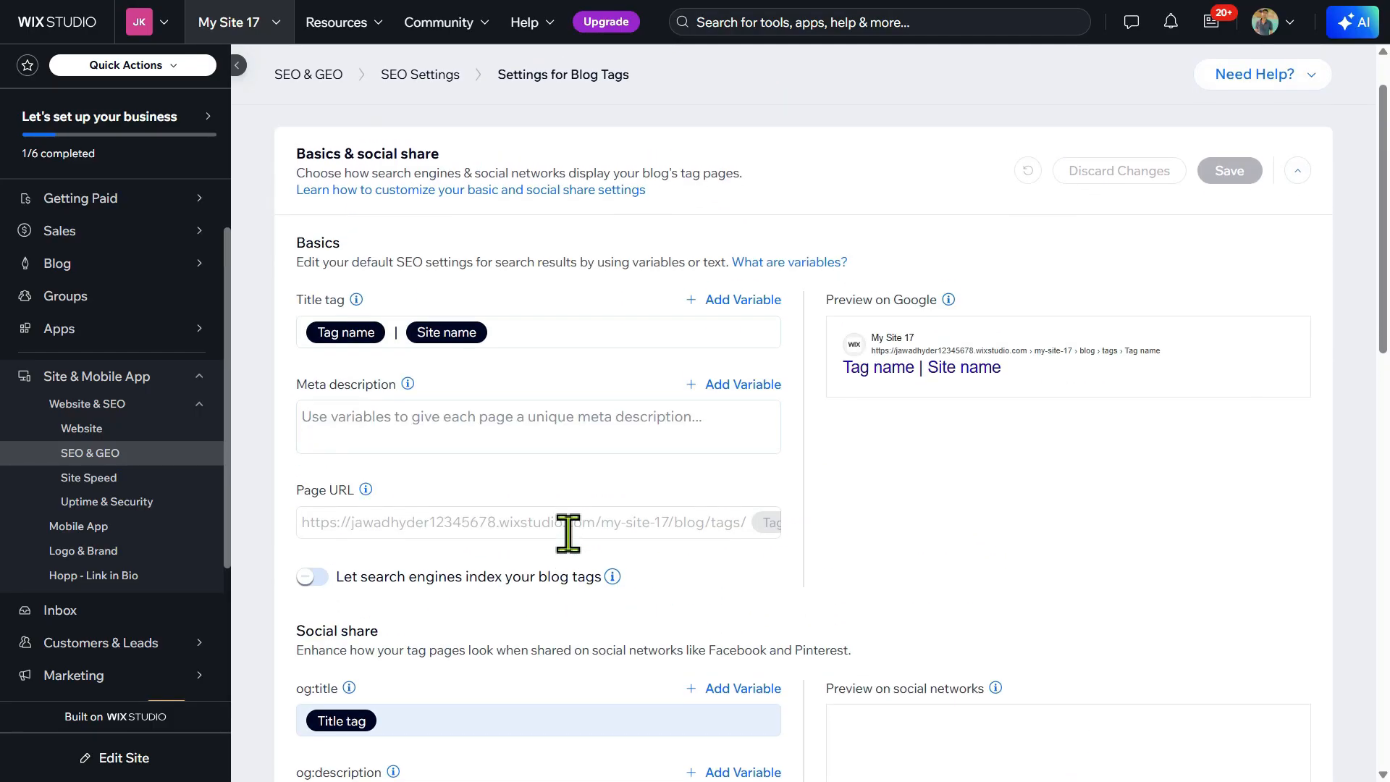
pyautogui.scroll(5, 568, 533)
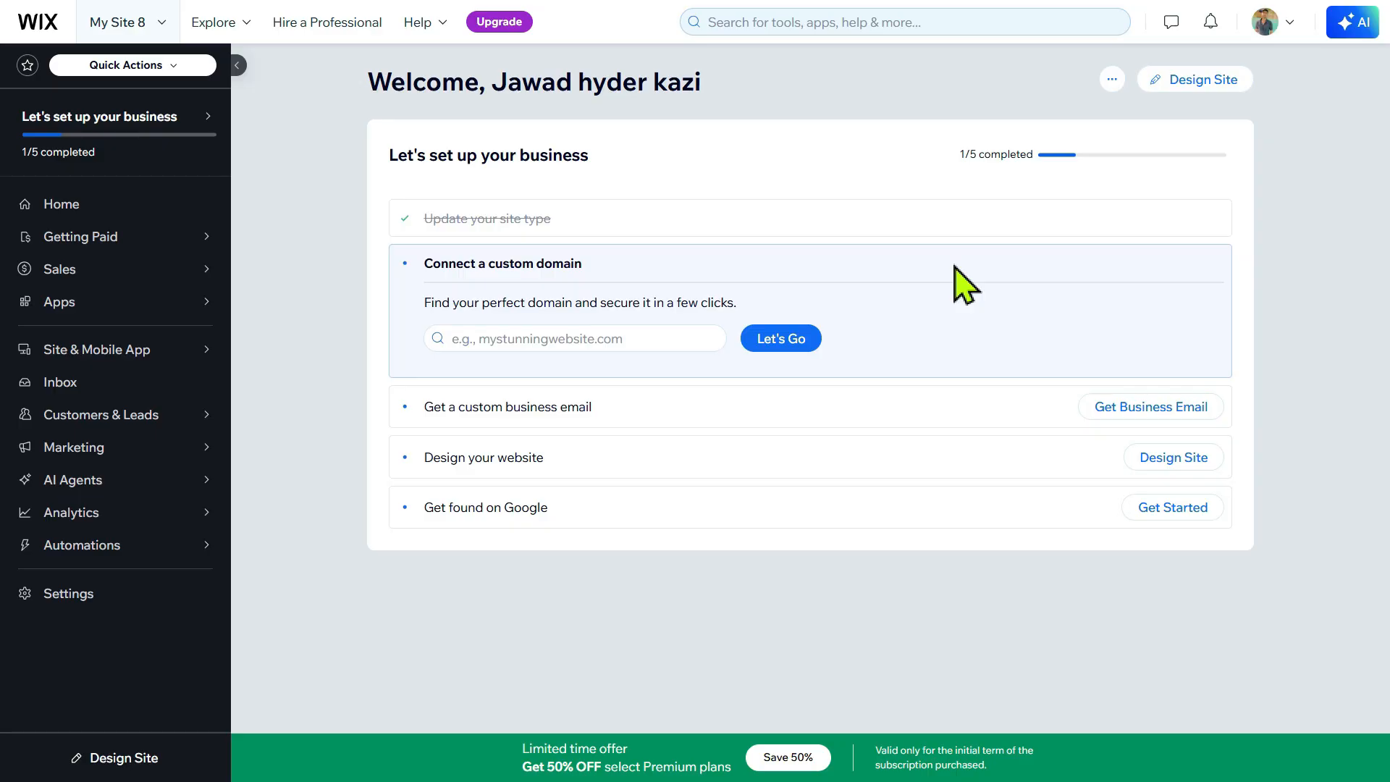
# - Open My Site 8 for design and browse the interactive elements that can be added
pyautogui.click(1196, 81)
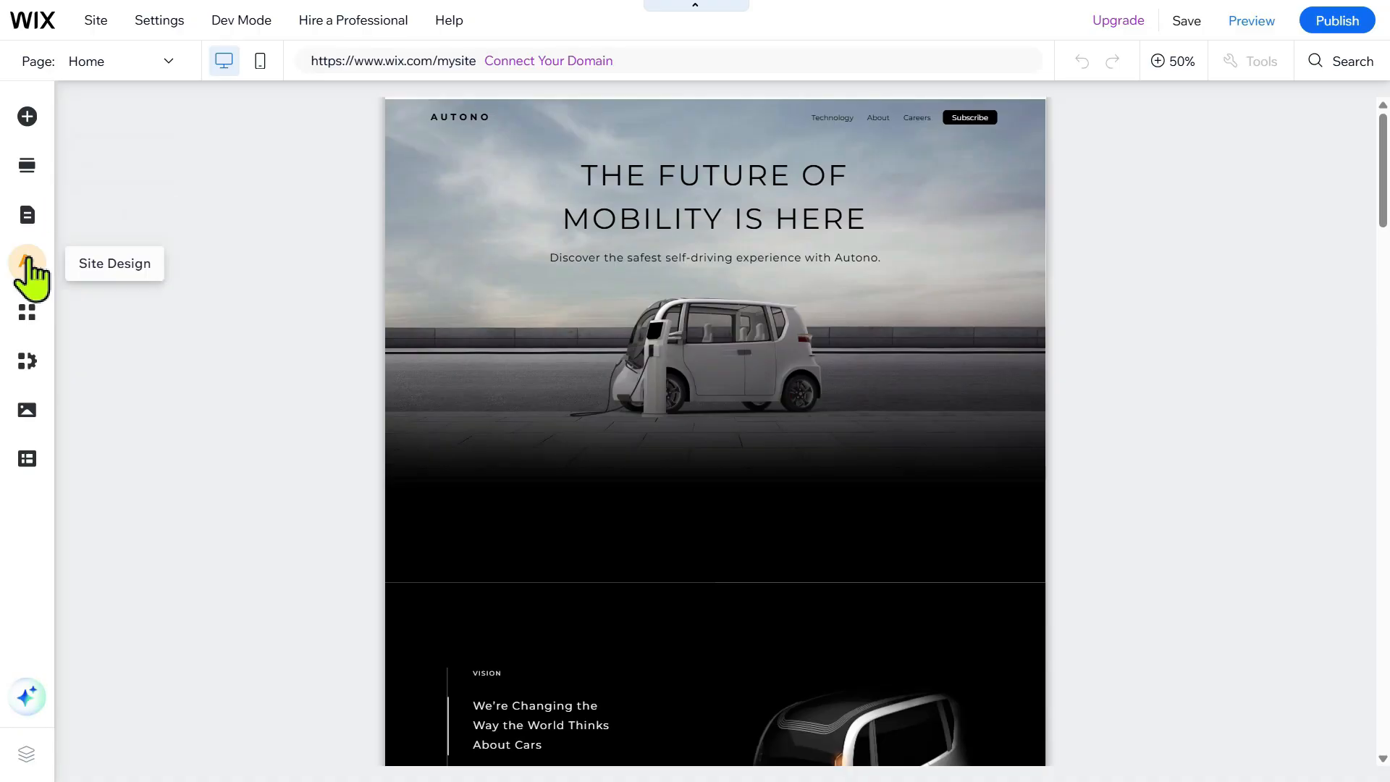
pyautogui.click(26, 117)
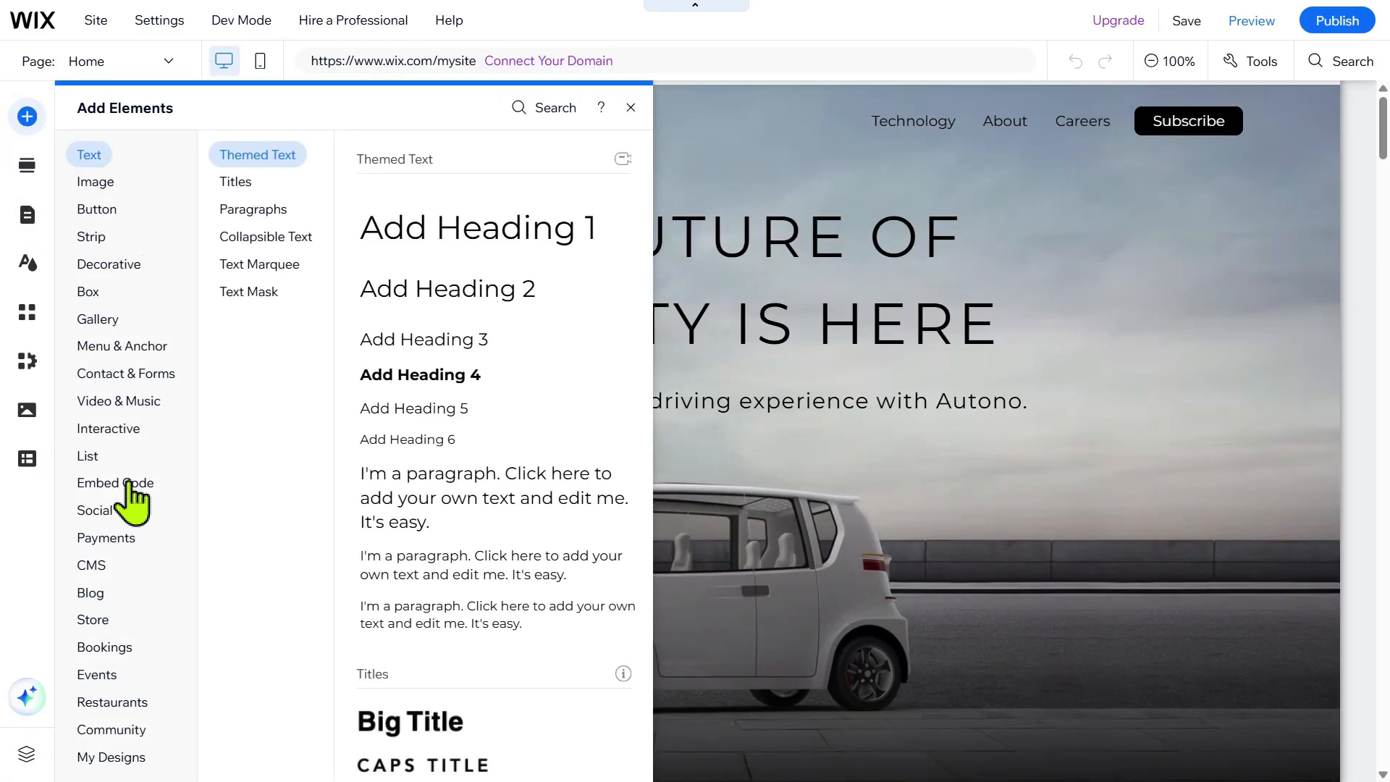
pyautogui.click(80, 433)
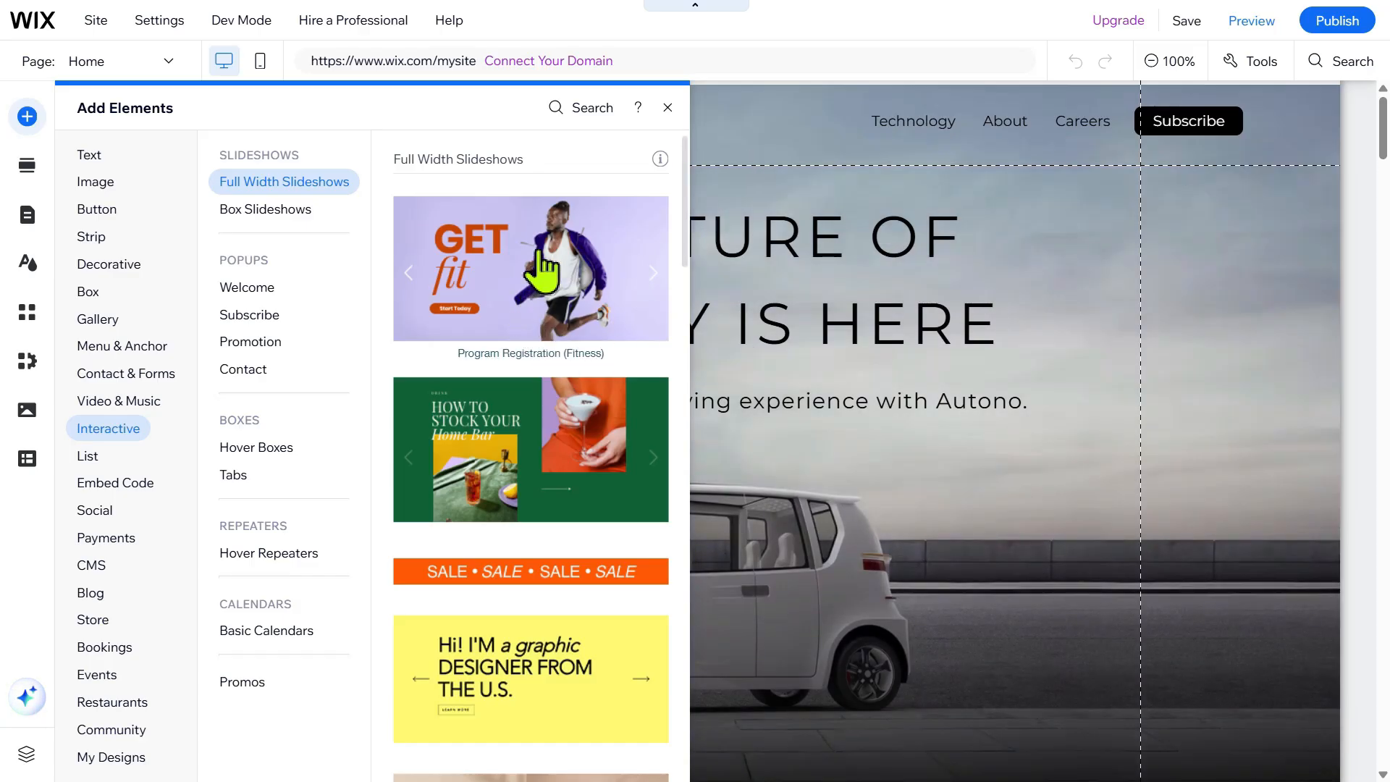
pyautogui.click(732, 245)
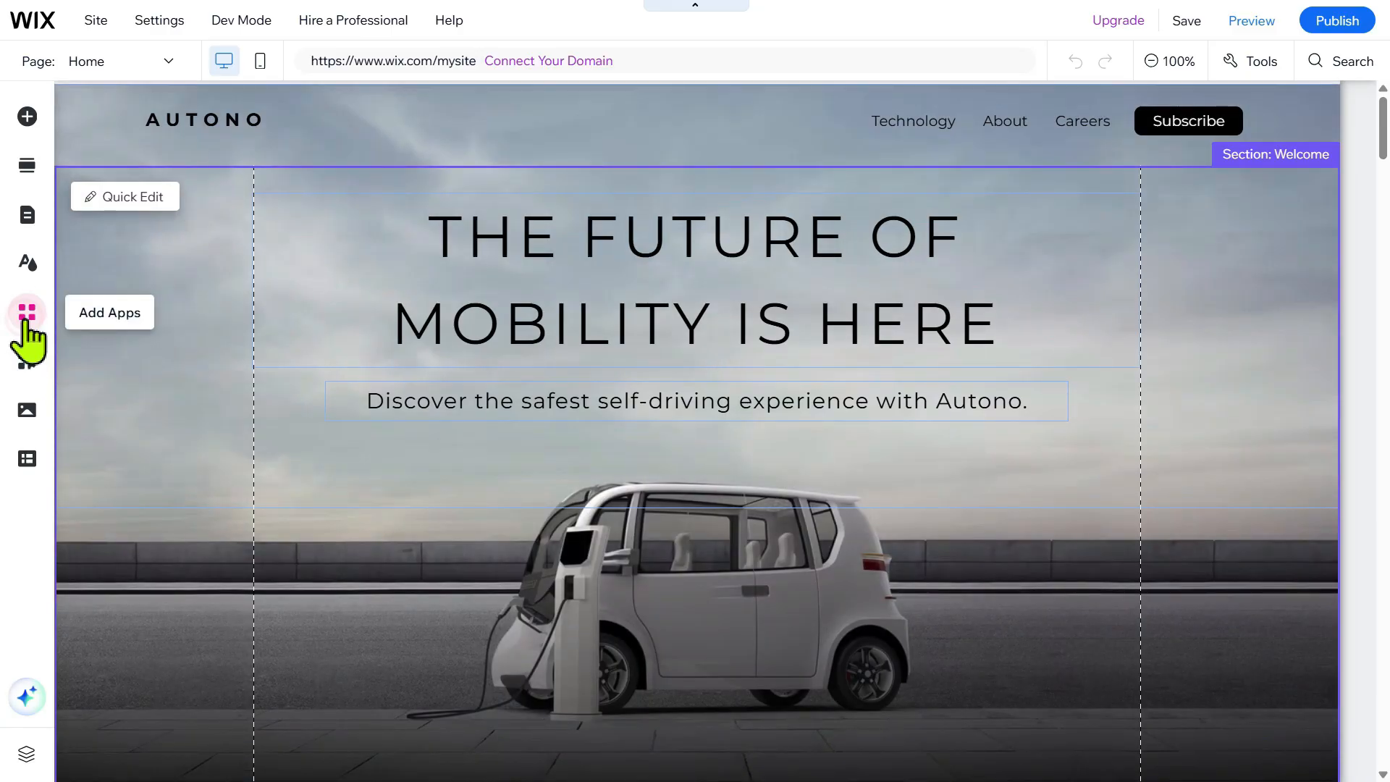
# - Look over the app market and the addable interactive elements, and preview the site
pyautogui.click(27, 318)
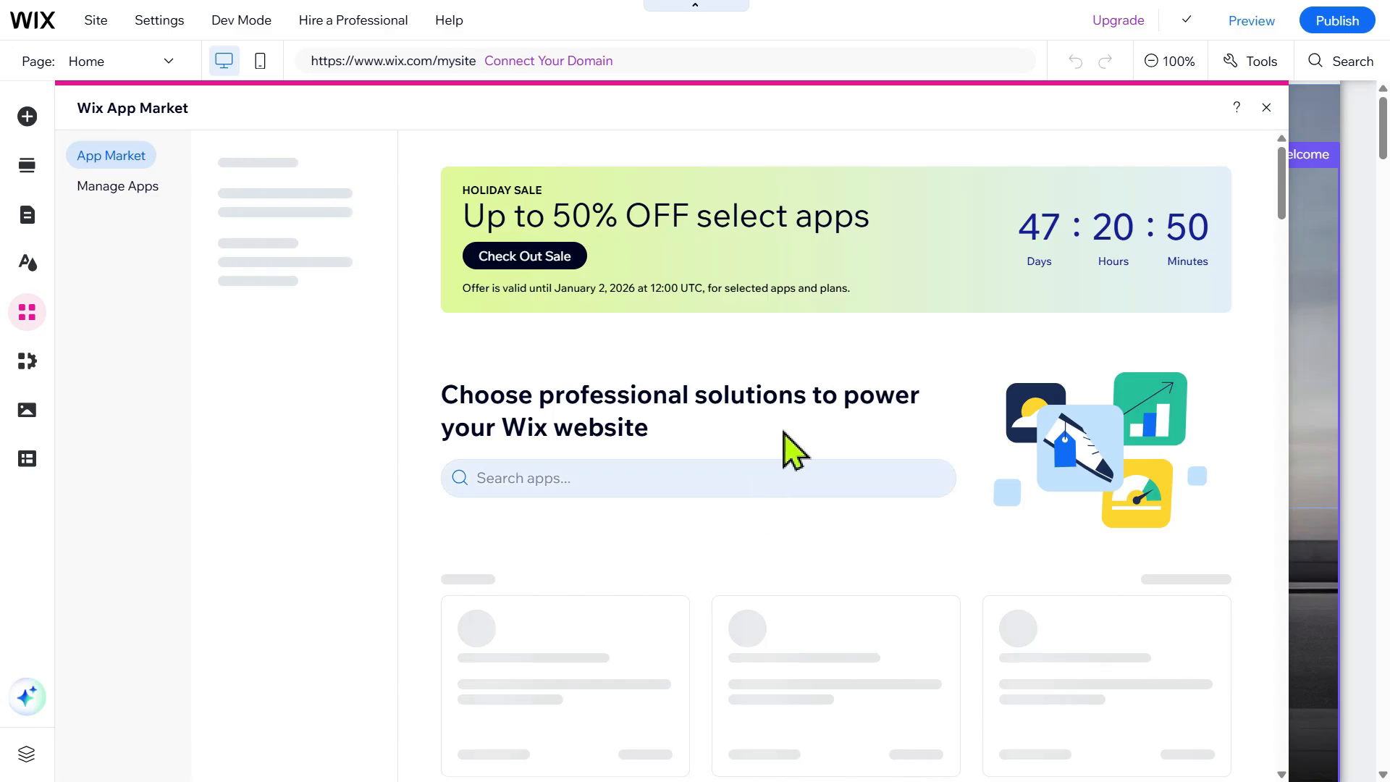
pyautogui.click(1263, 109)
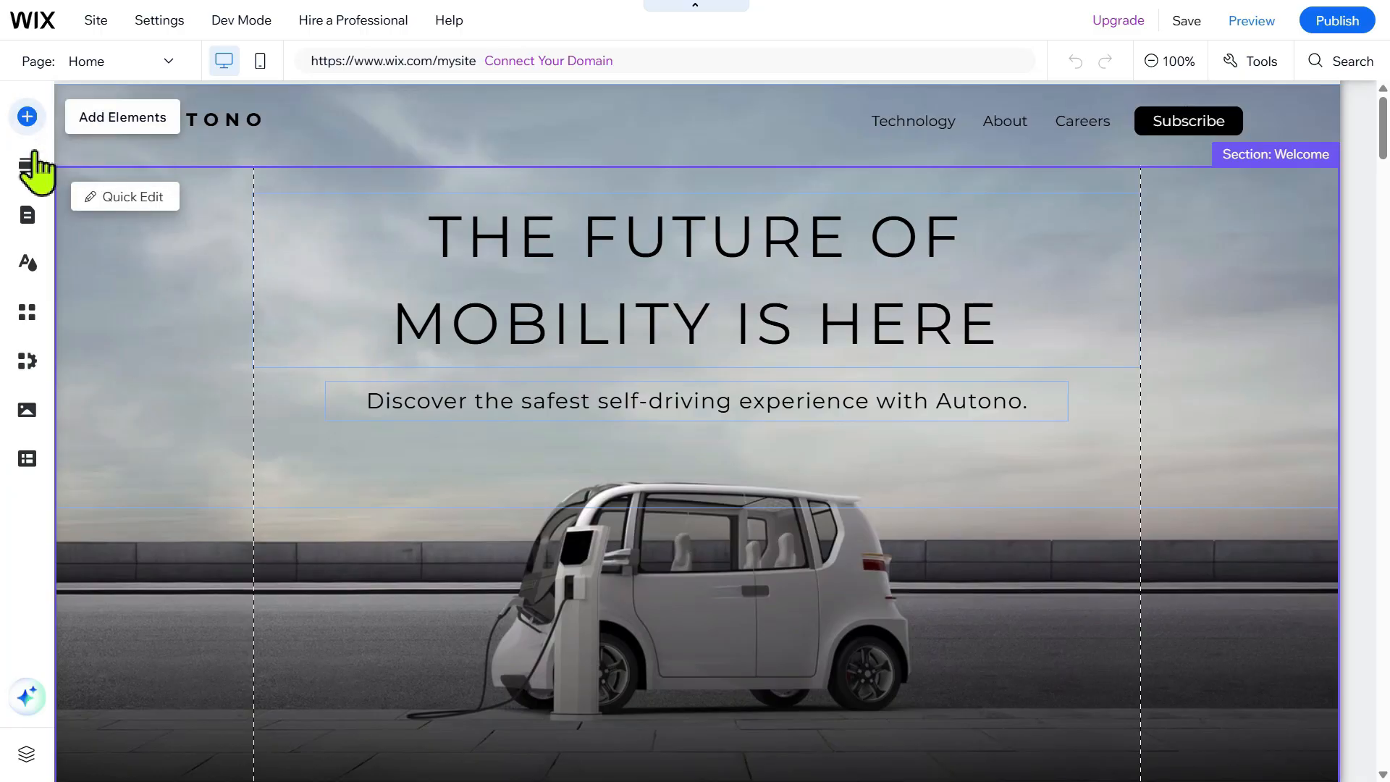
pyautogui.click(29, 124)
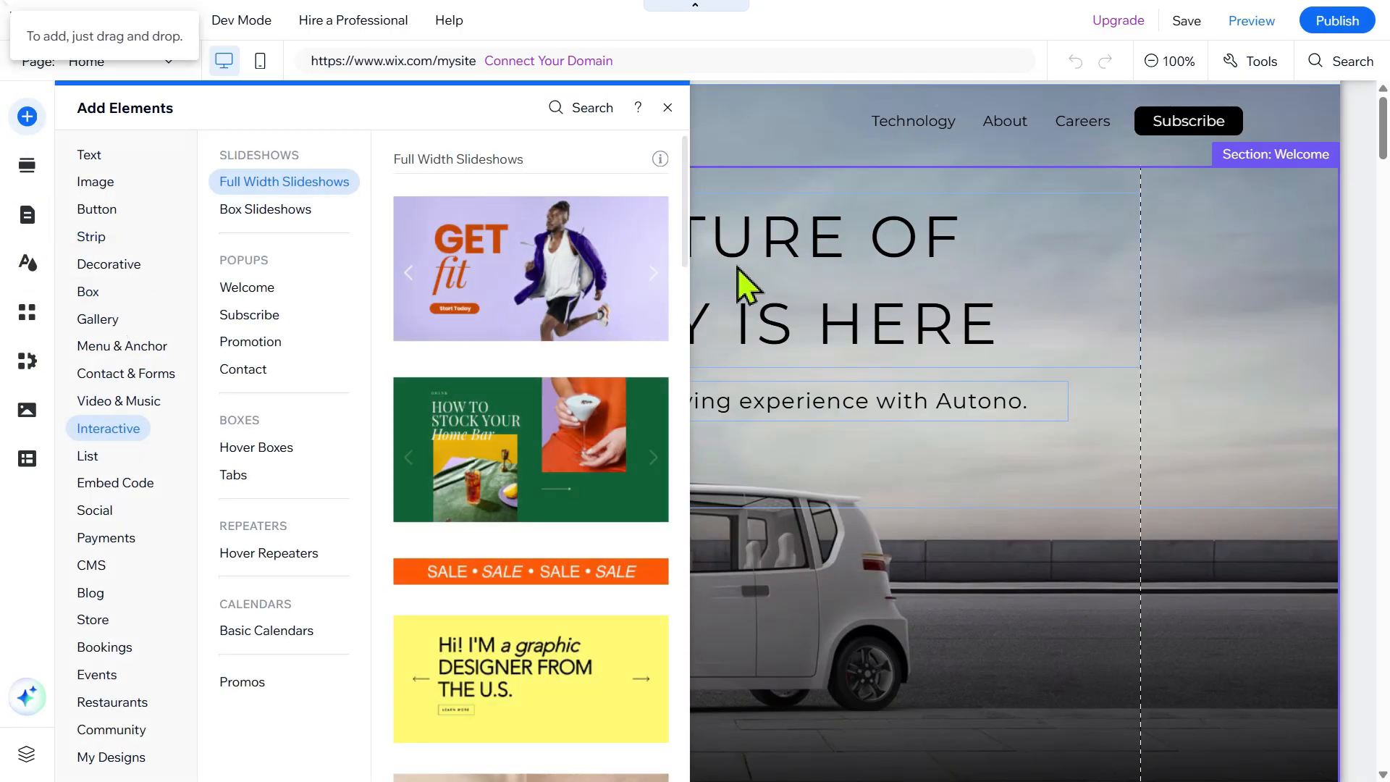
pyautogui.click(738, 267)
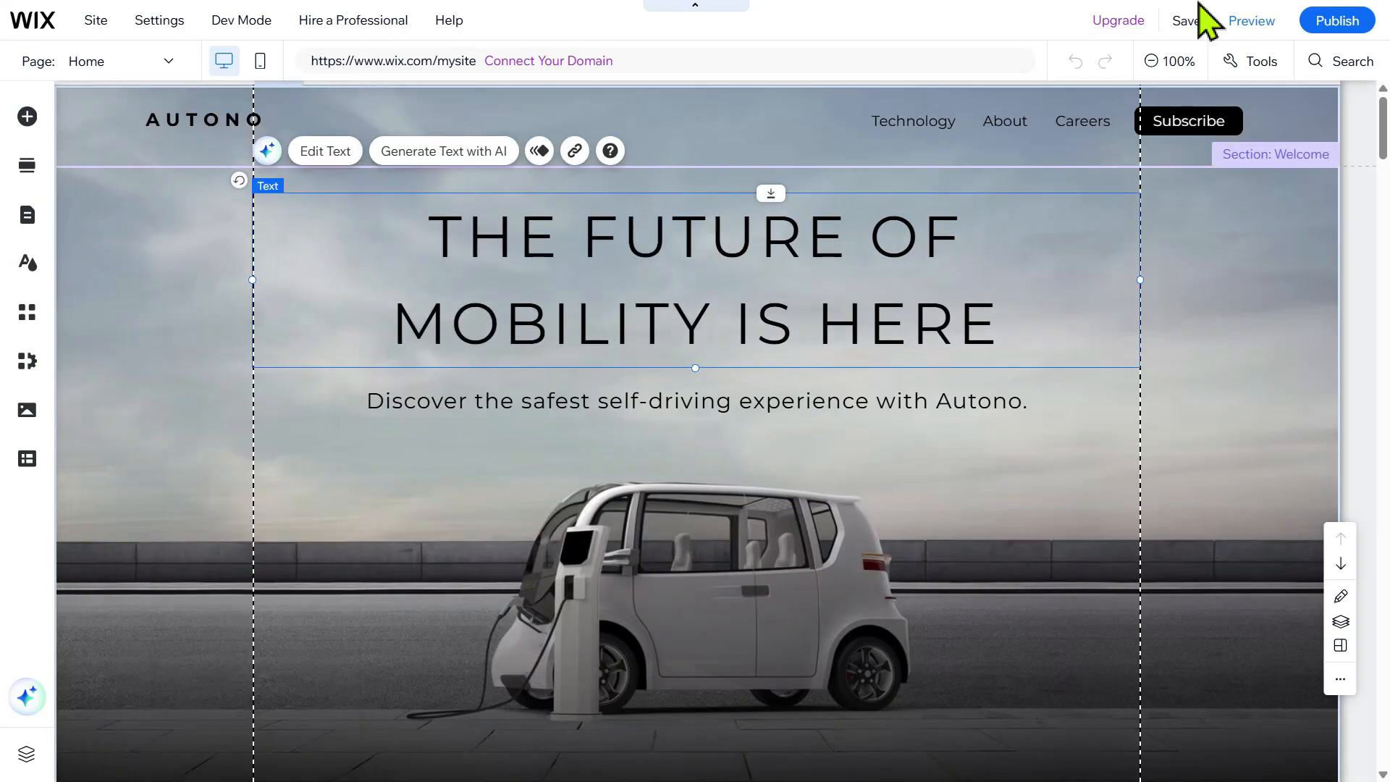
pyautogui.click(1241, 22)
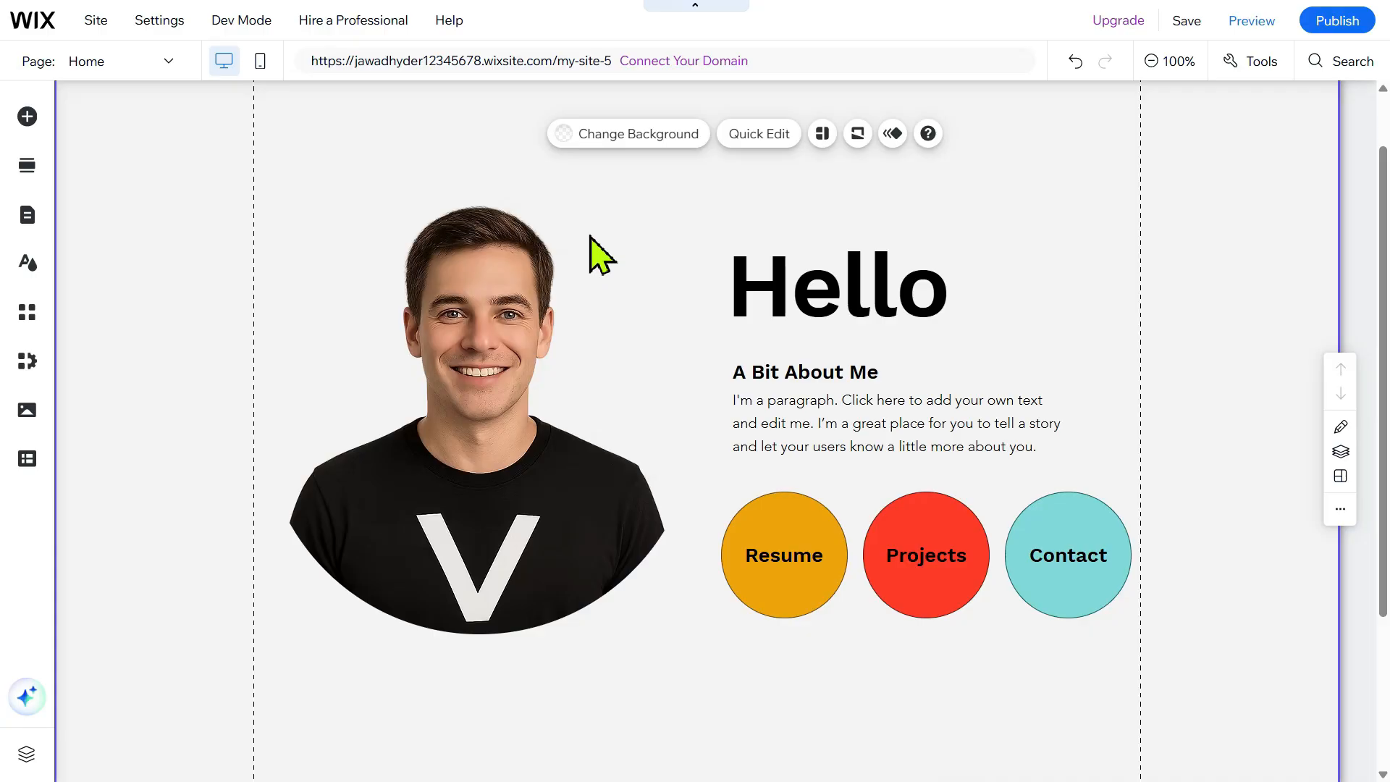
# - Open the SEO basics in the Home page's settings and select its title tag text
pyautogui.click(26, 216)
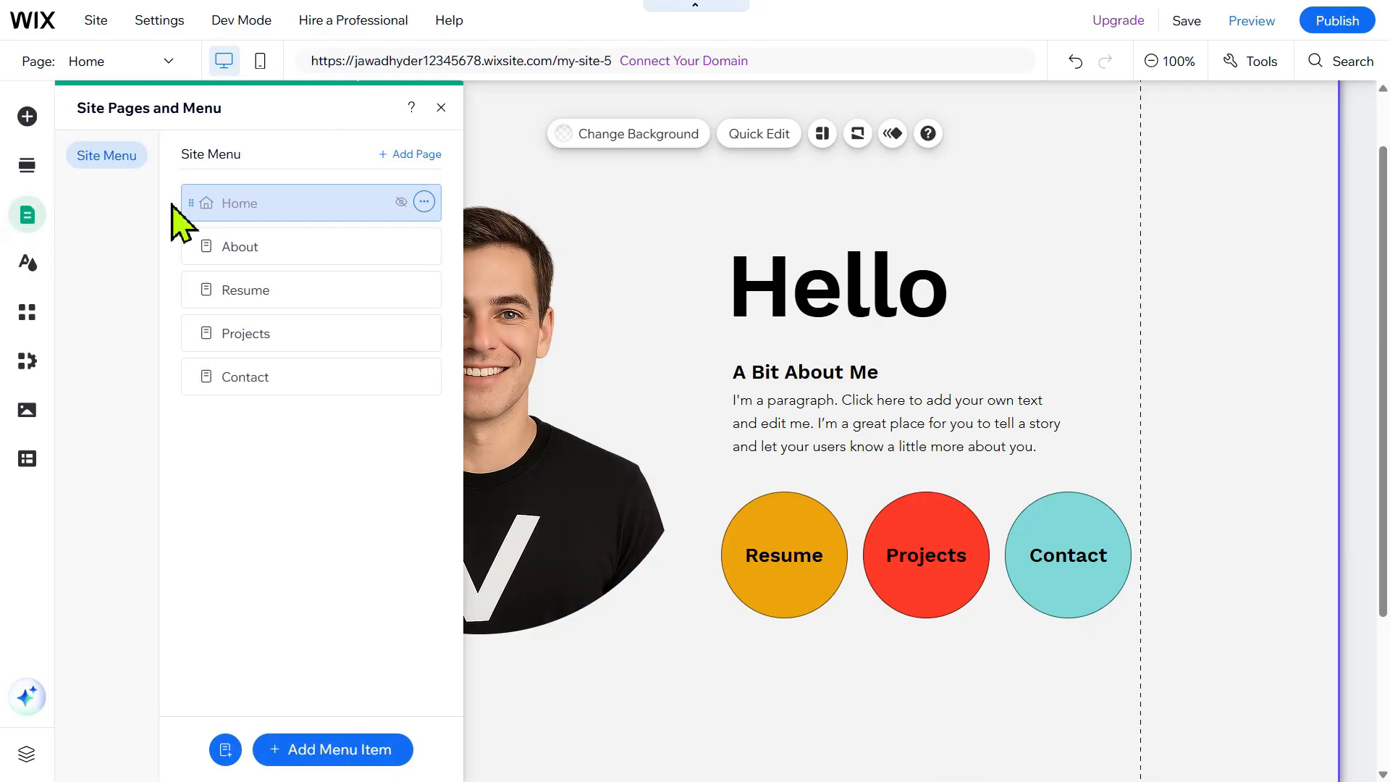
pyautogui.click(424, 203)
pyautogui.click(498, 227)
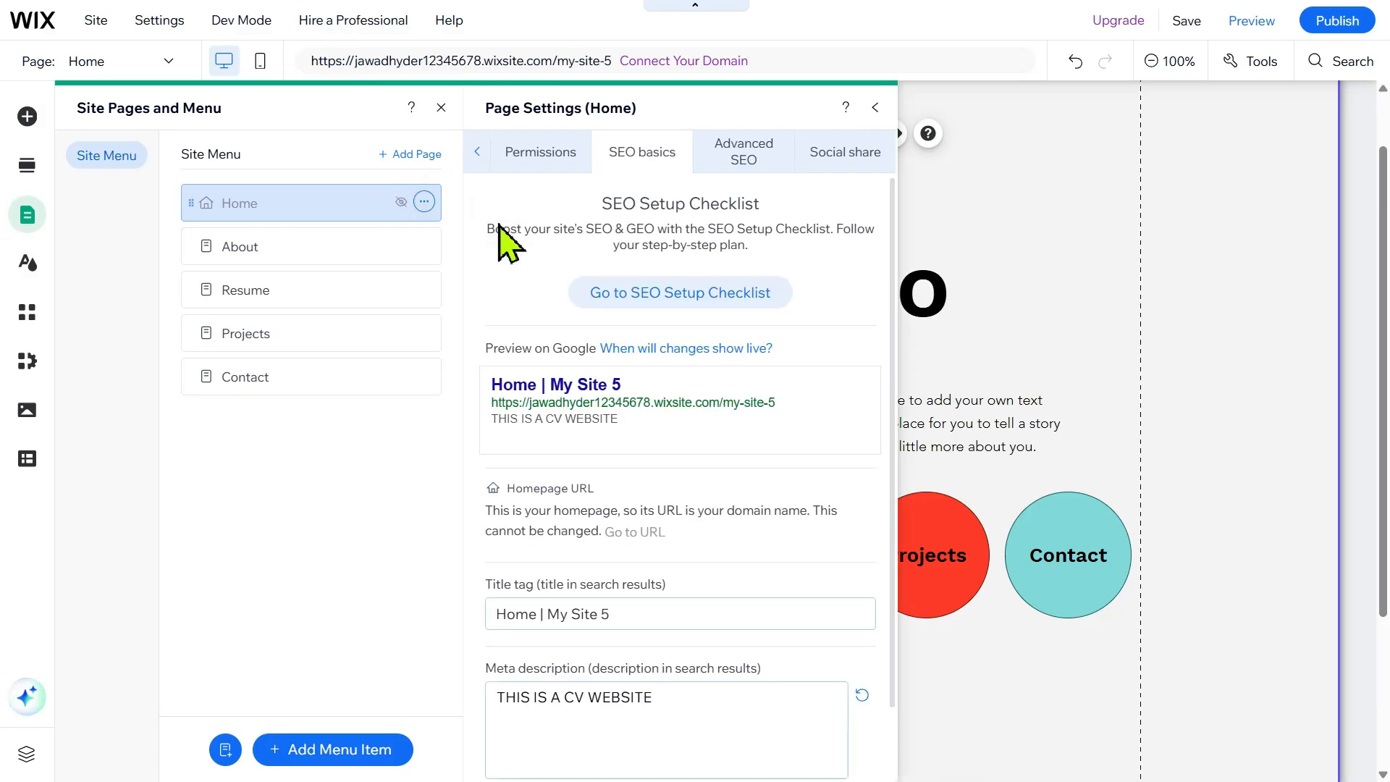
pyautogui.scroll(-1, 651, 419)
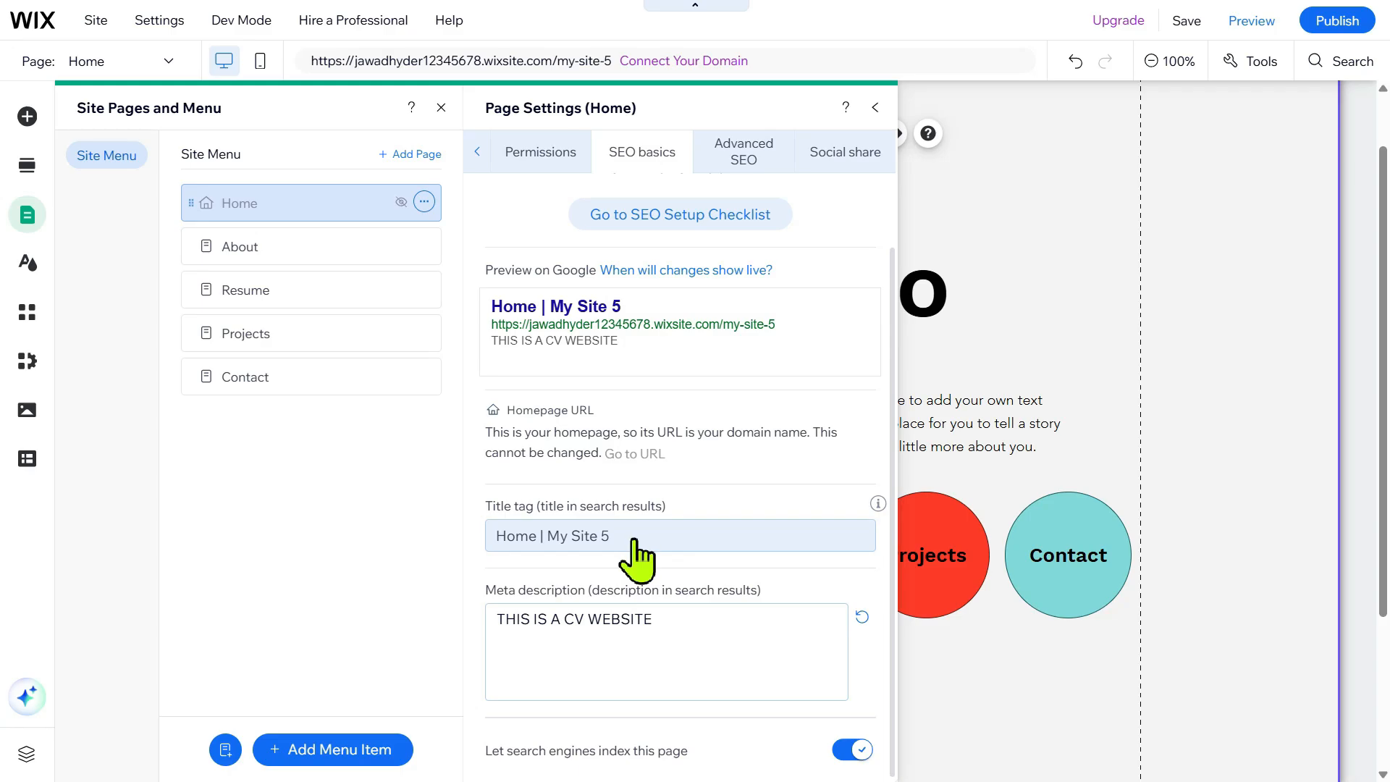
pyautogui.click(632, 537)
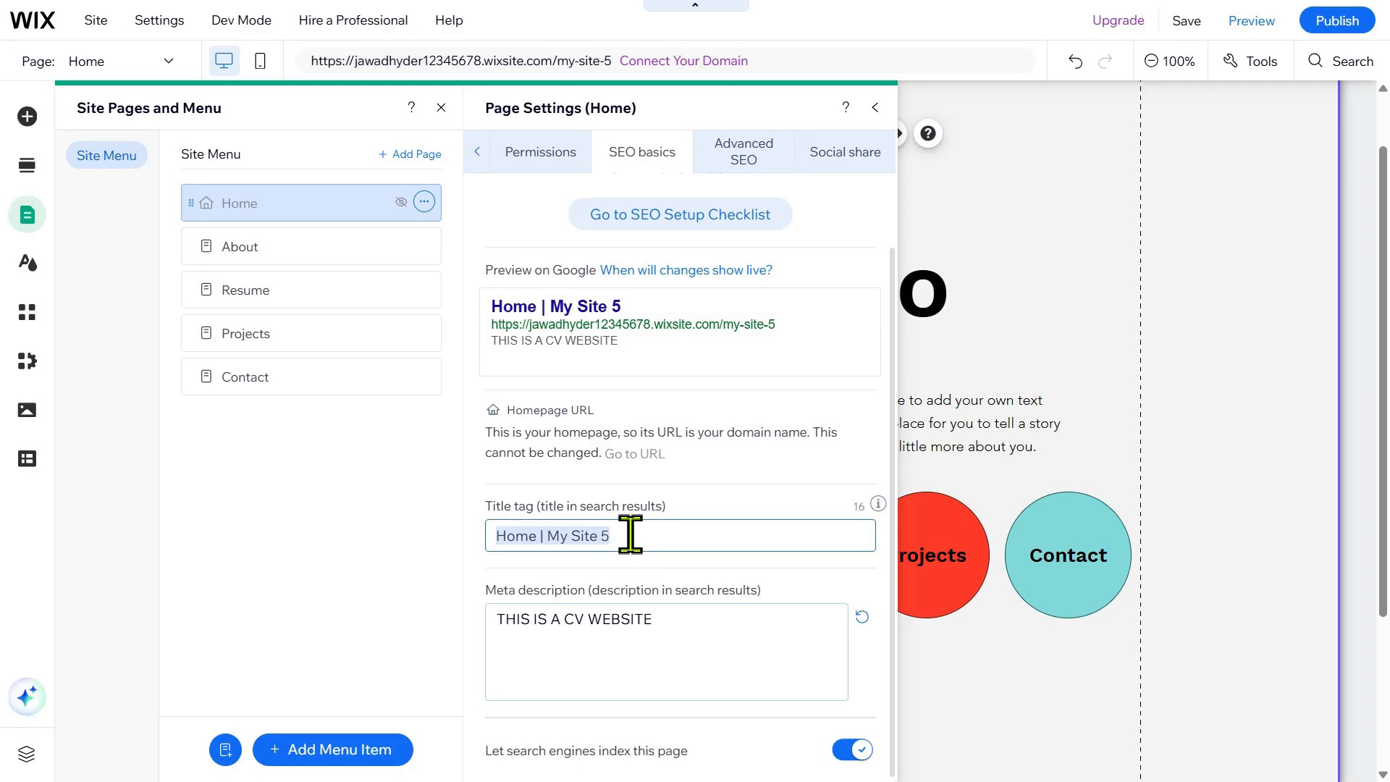
# - Replace the Home page's meta description with "i help people to built webs"
pyautogui.click(665, 633)
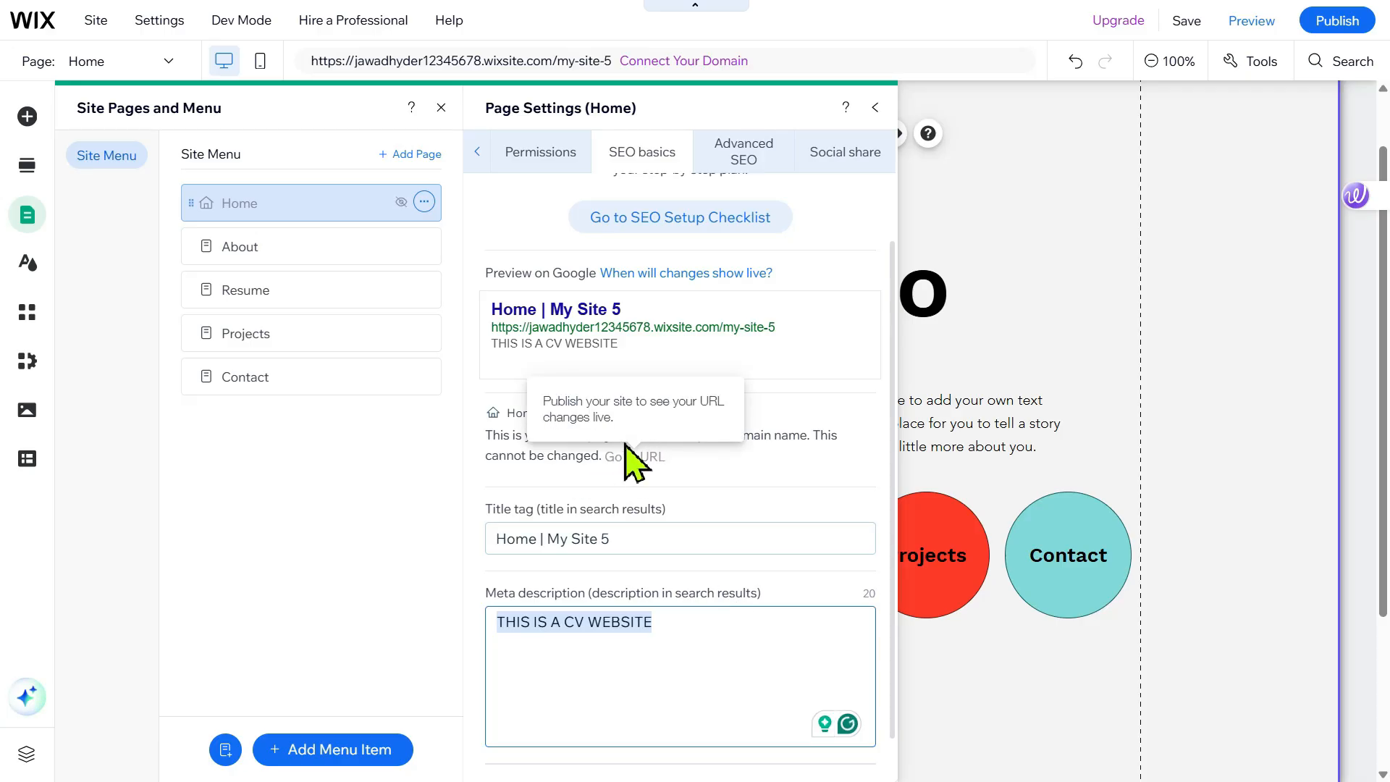
pyautogui.click(657, 641)
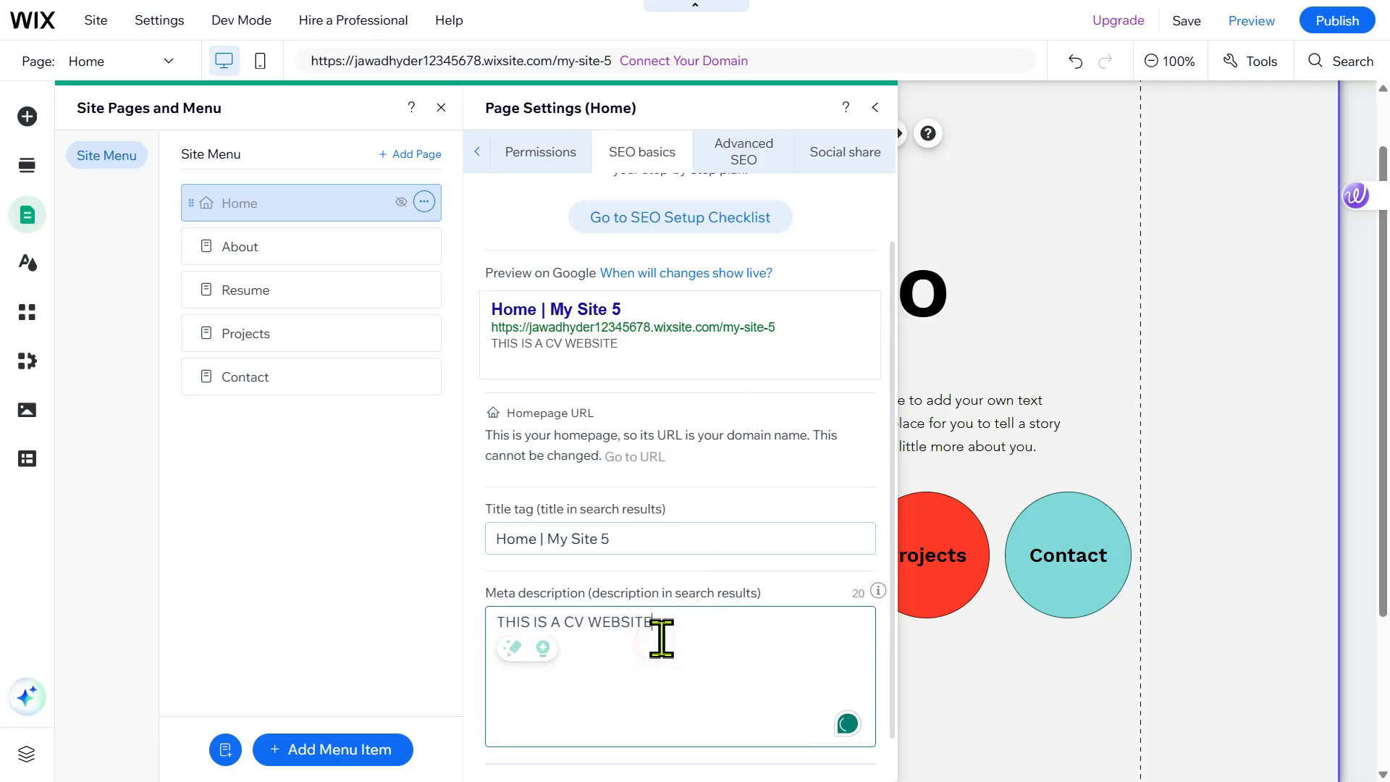
pyautogui.press('BackSpace')
pyautogui.press('BackSpace')
pyautogui.press('BackSpace')
pyautogui.press('BackSpace')
pyautogui.press('BackSpace')
pyautogui.press('BackSpace')
pyautogui.press('BackSpace')
pyautogui.press('BackSpace')
pyautogui.press('BackSpace')
pyautogui.press('BackSpace')
pyautogui.press('BackSpace')
pyautogui.press('BackSpace')
pyautogui.press('BackSpace')
pyautogui.press('BackSpace')
pyautogui.press('BackSpace')
pyautogui.press('BackSpace')
pyautogui.press('BackSpace')
pyautogui.press('BackSpace')
pyautogui.press('BackSpace')
pyautogui.press('BackSpace')
pyautogui.write('i help people to built webs')
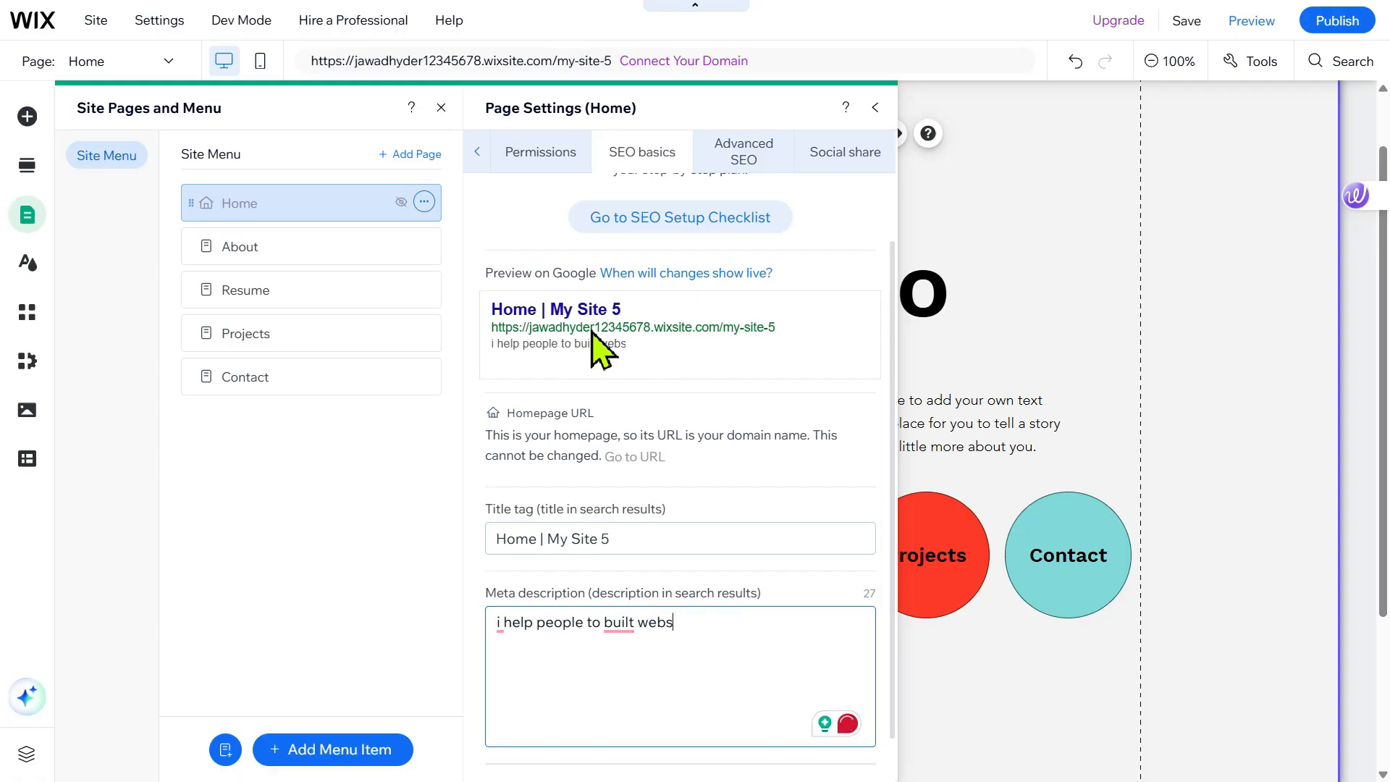
pyautogui.scroll(-1, 663, 598)
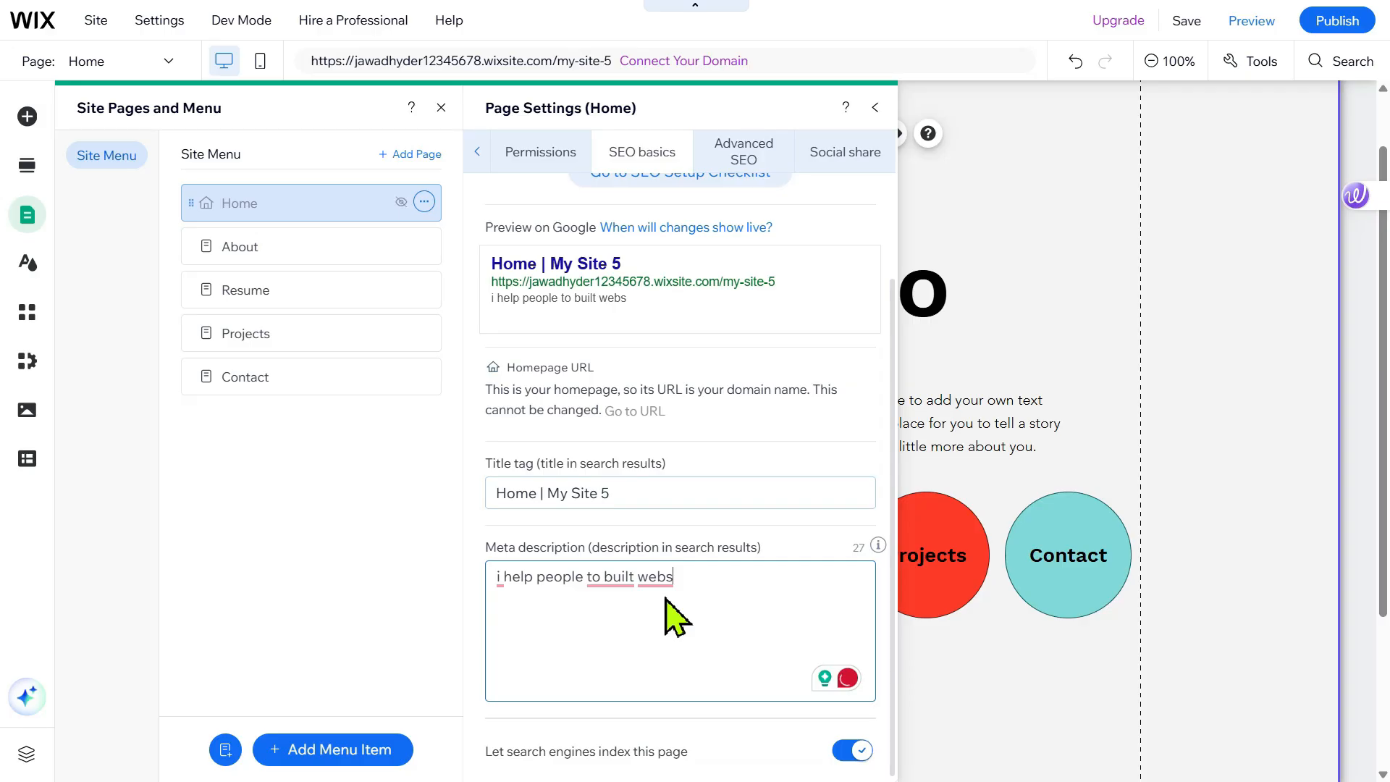
# - Review the Home page's social share settings, including the og:title and og:description
pyautogui.scroll(3, 677, 617)
pyautogui.click(834, 154)
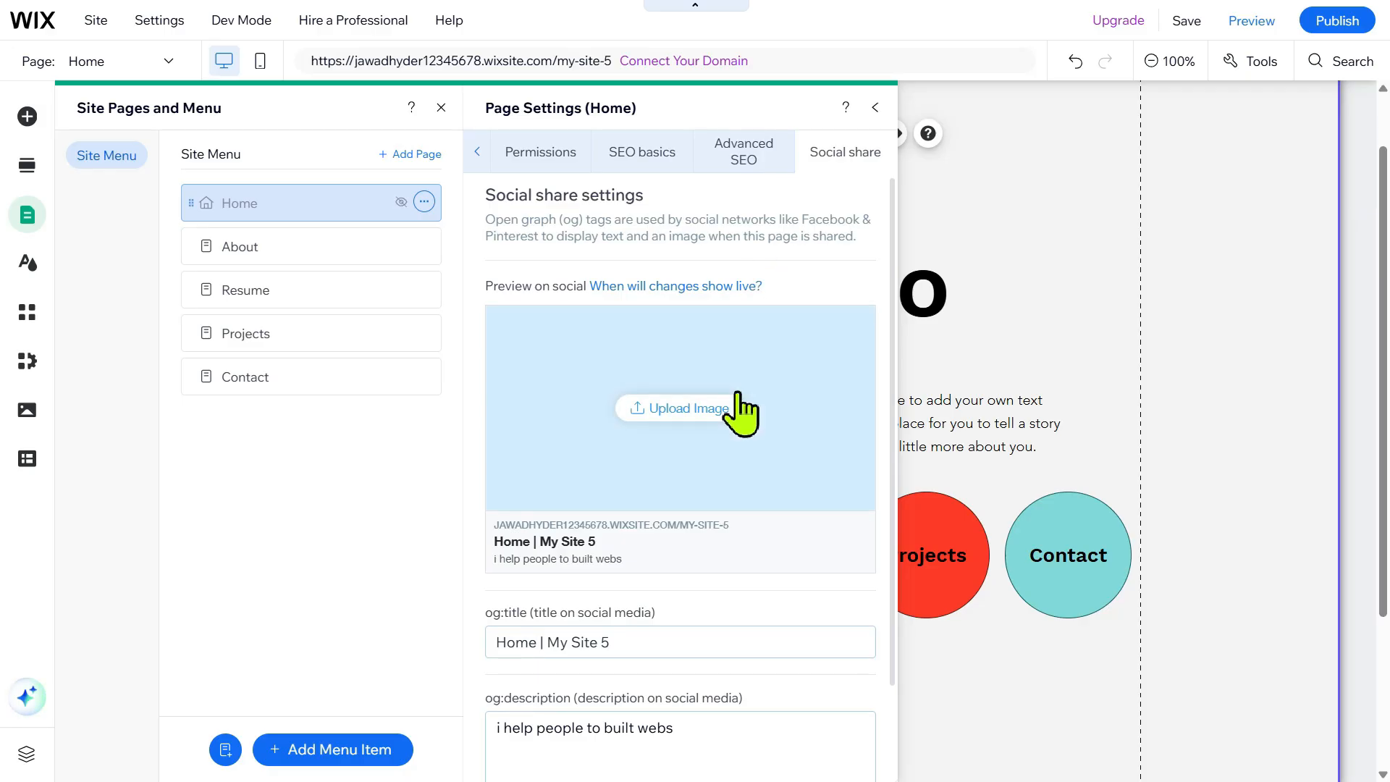
pyautogui.scroll(-2, 738, 394)
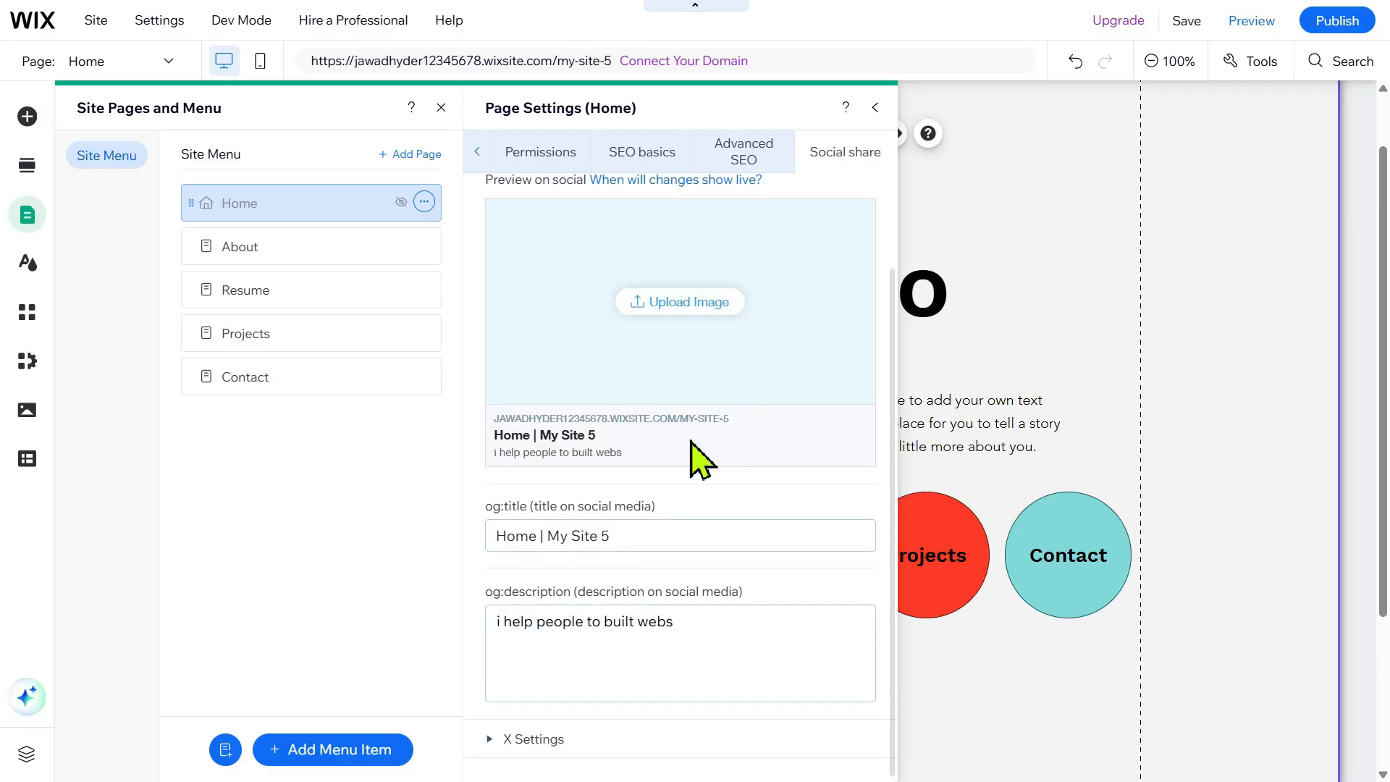
# - Examine the Home page's social preview card together with its image area and open graph text fields
pyautogui.scroll(2, 707, 512)
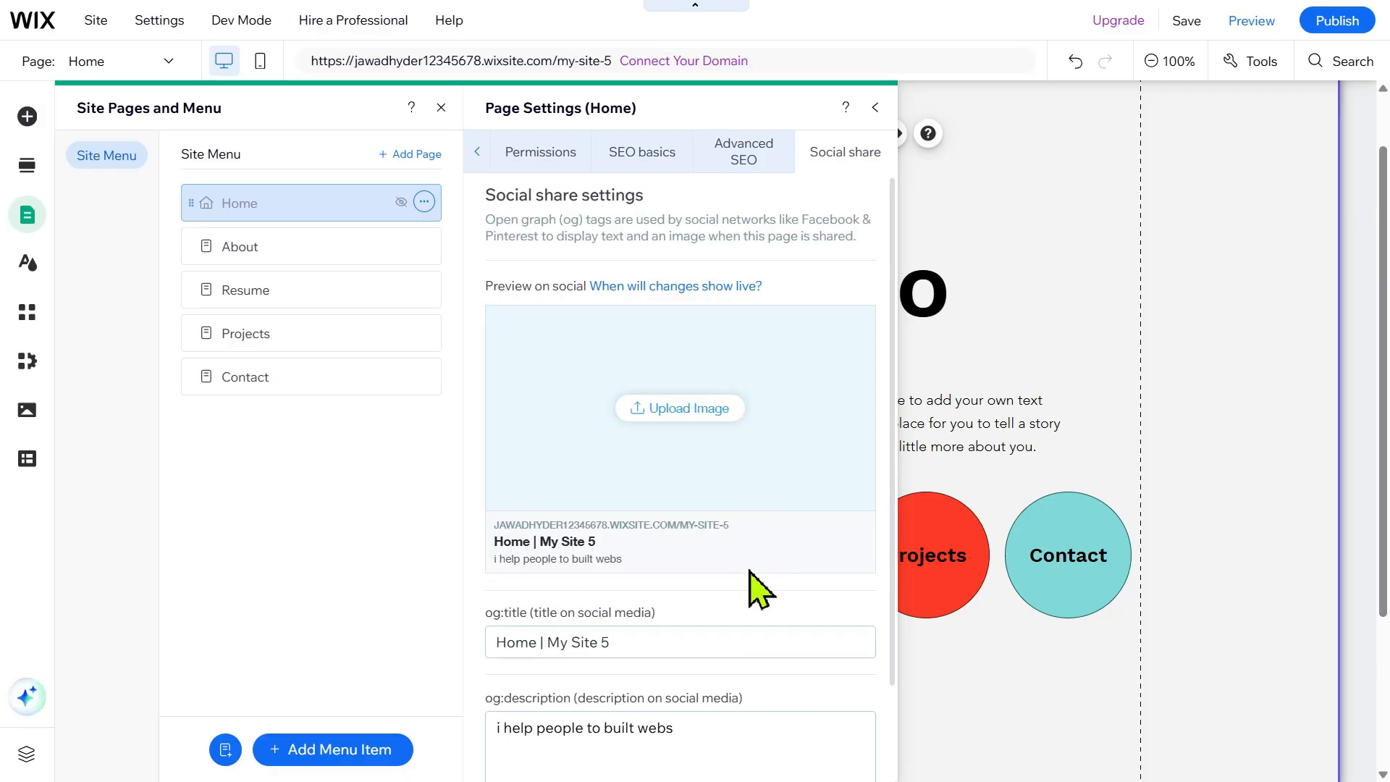
pyautogui.scroll(-2, 692, 633)
pyautogui.scroll(2, 692, 632)
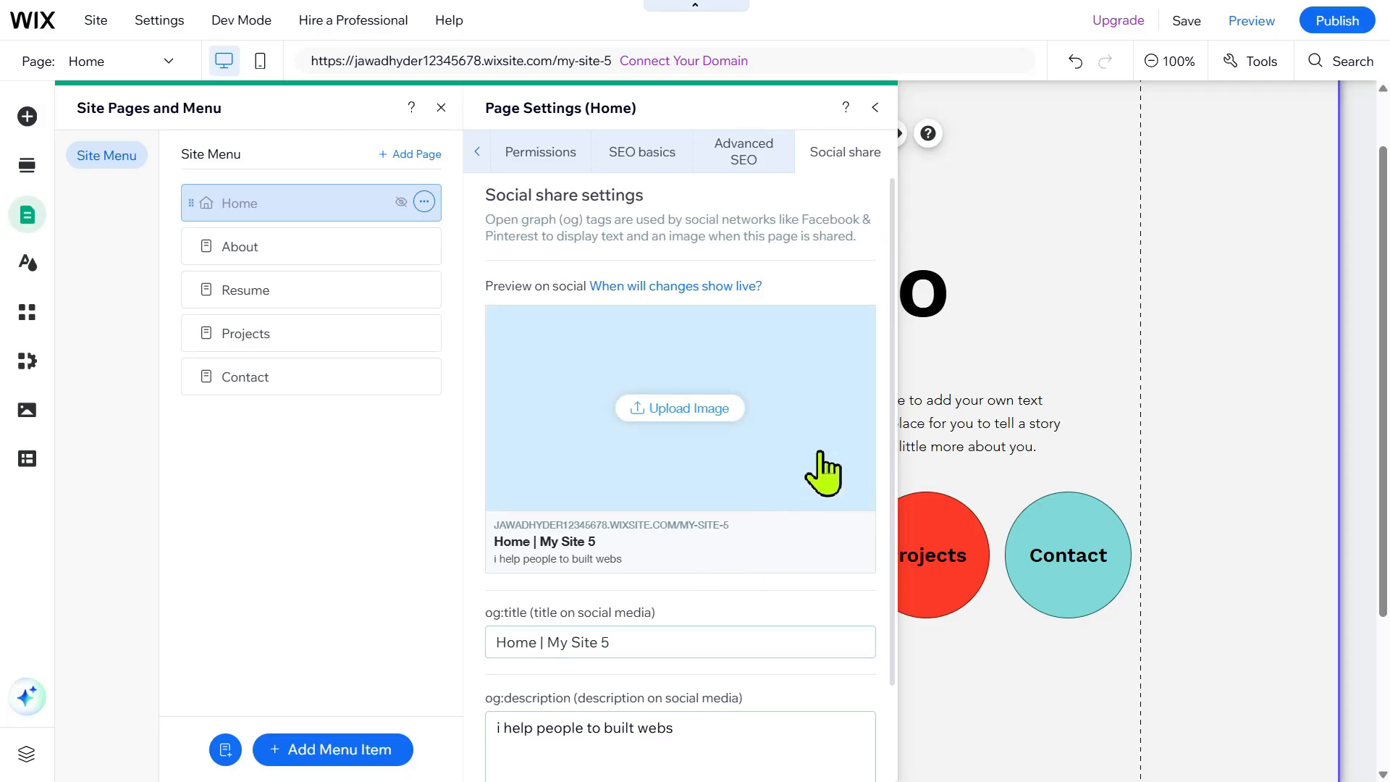
pyautogui.scroll(-2, 773, 639)
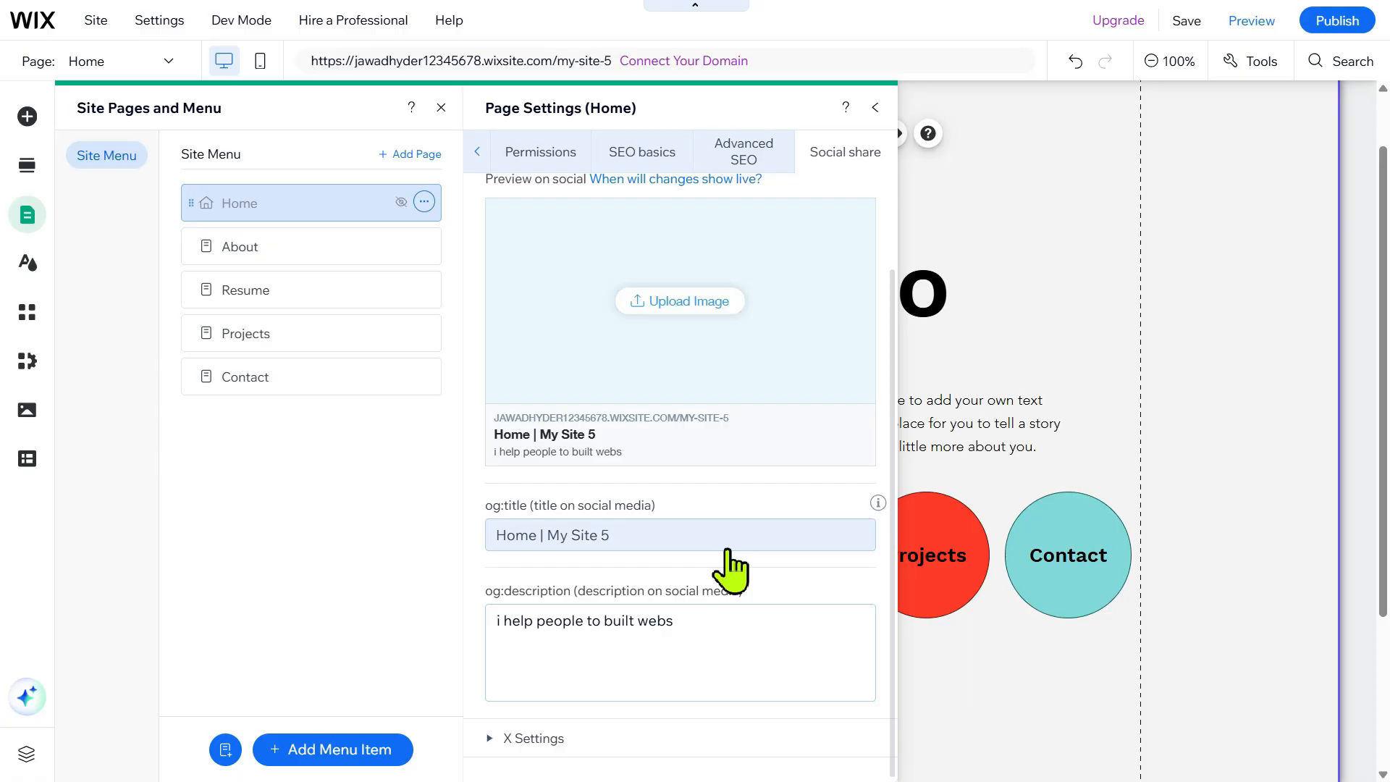
pyautogui.scroll(2, 728, 552)
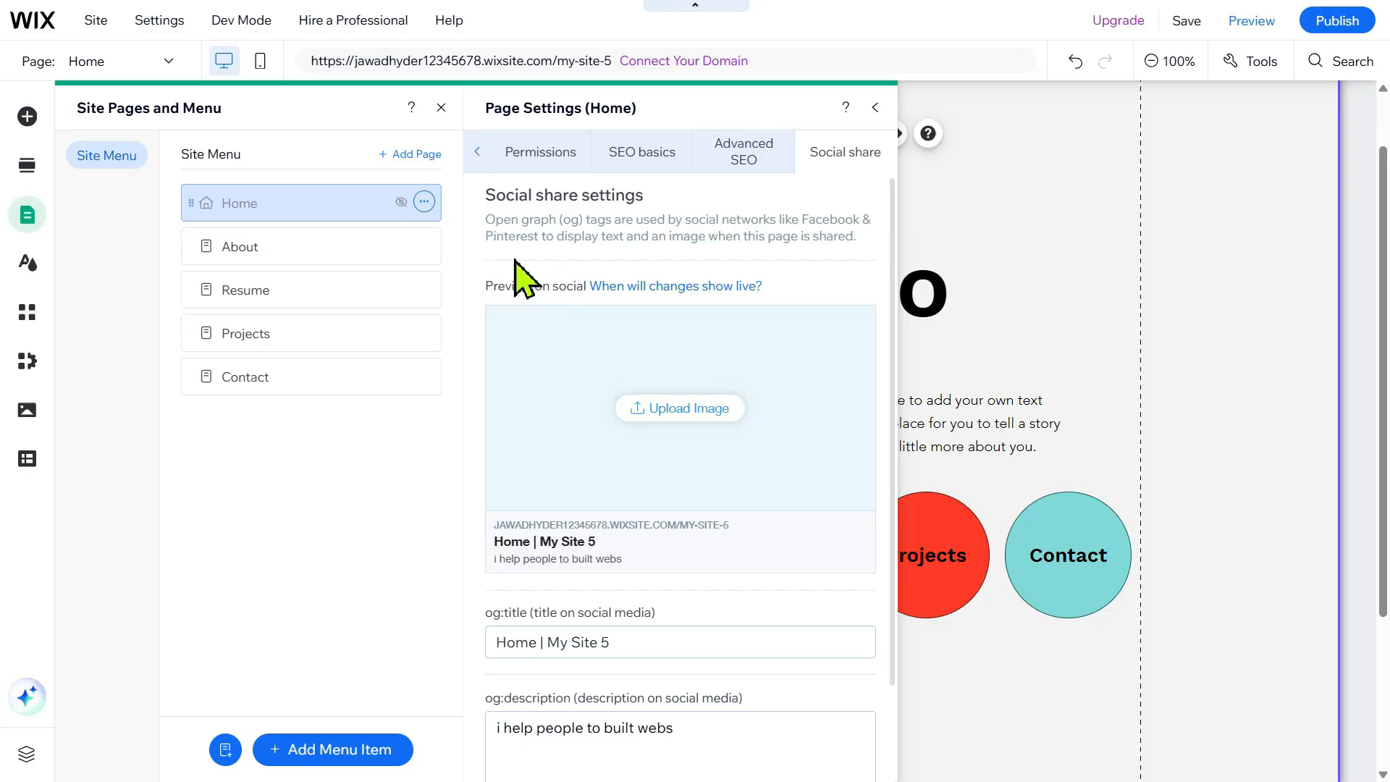
# - Switch from the Home page to the About page and return to its canvas
pyautogui.moveTo(421, 248)
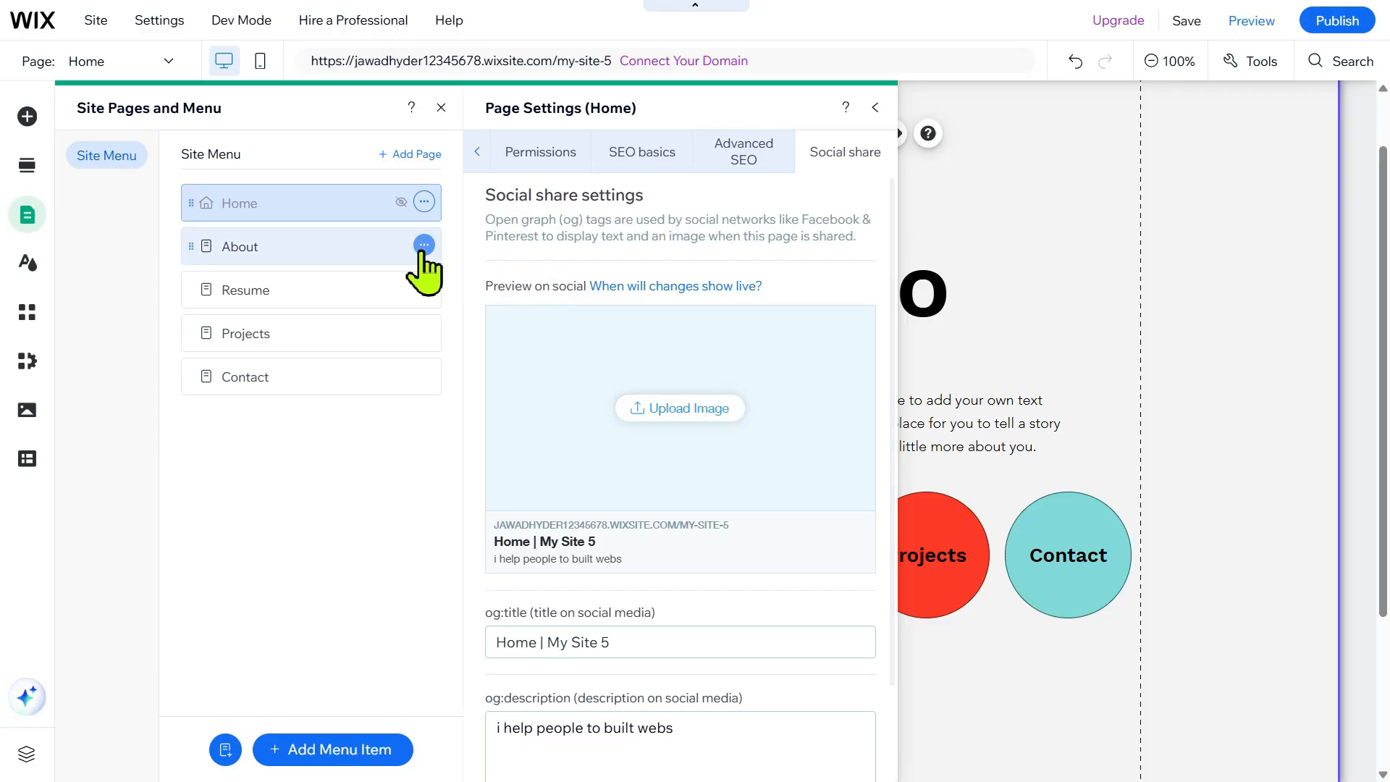
pyautogui.click(354, 249)
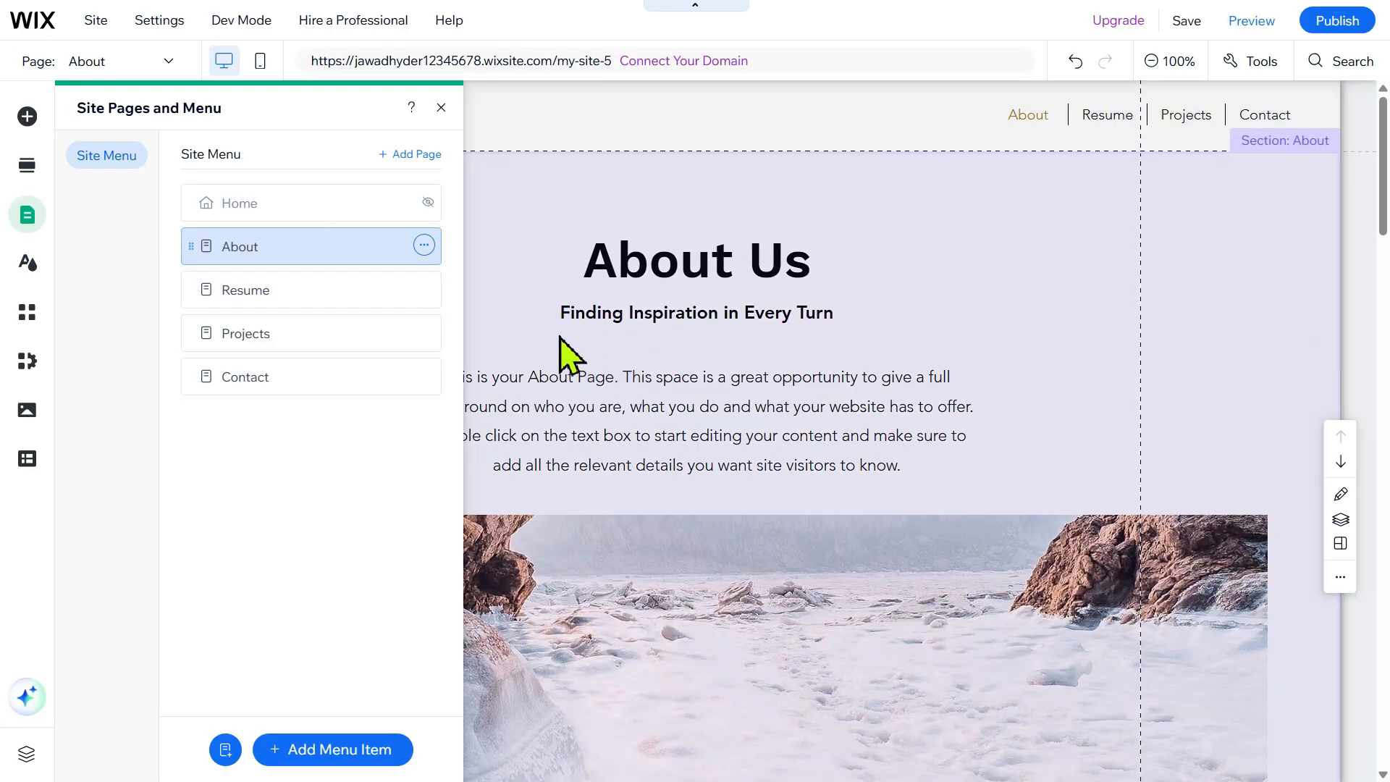
pyautogui.click(530, 282)
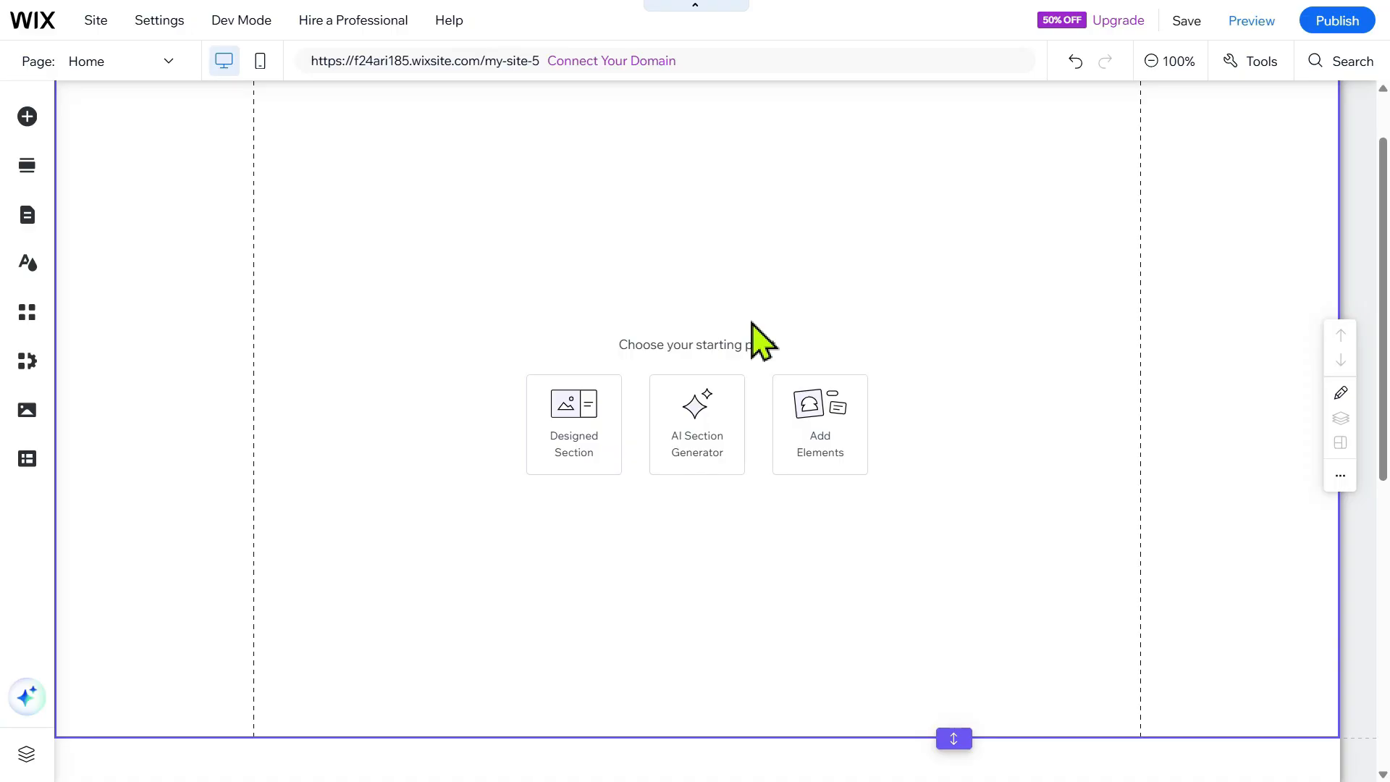
# - Make the Home page's header several times taller by extending its lower edge well below the column strip
pyautogui.click(647, 120)
pyautogui.click(647, 119)
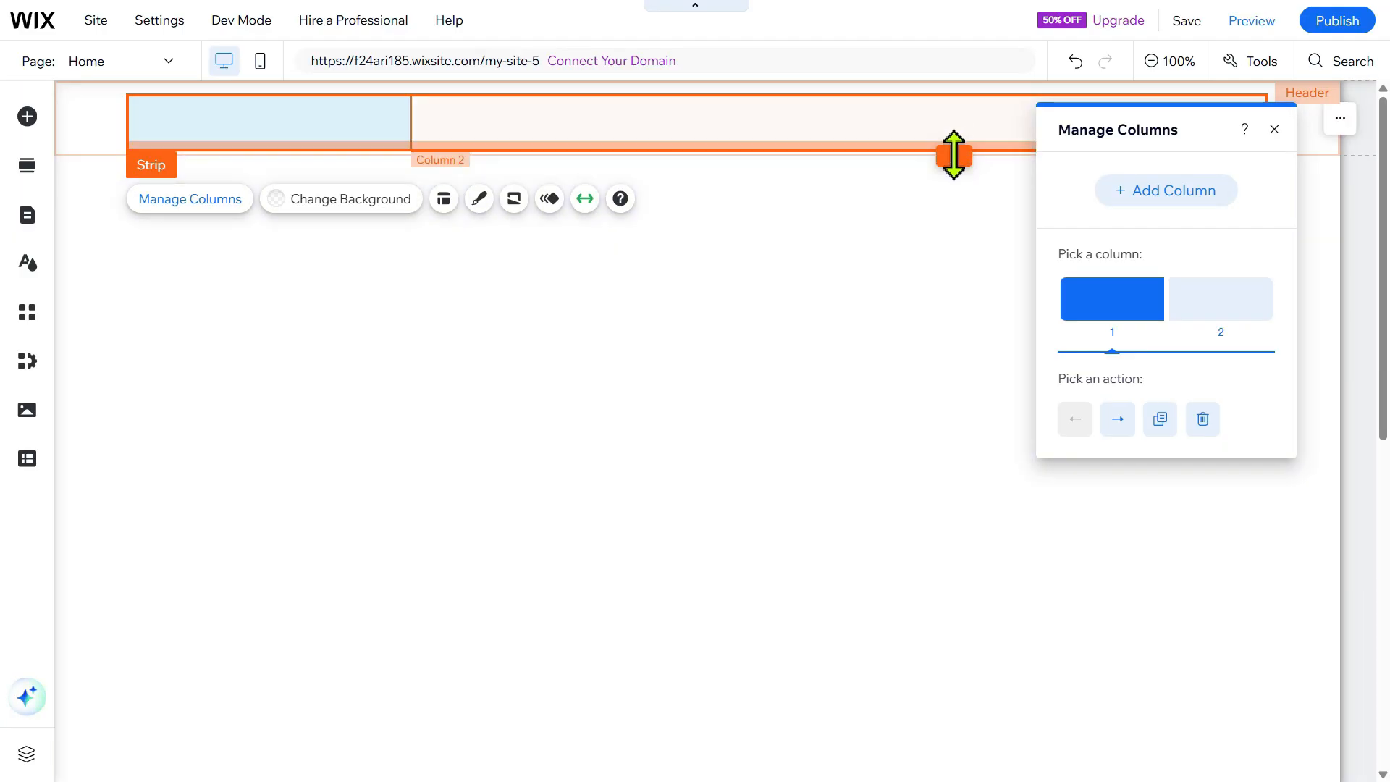
pyautogui.moveTo(953, 155); pyautogui.dragTo(952, 429)
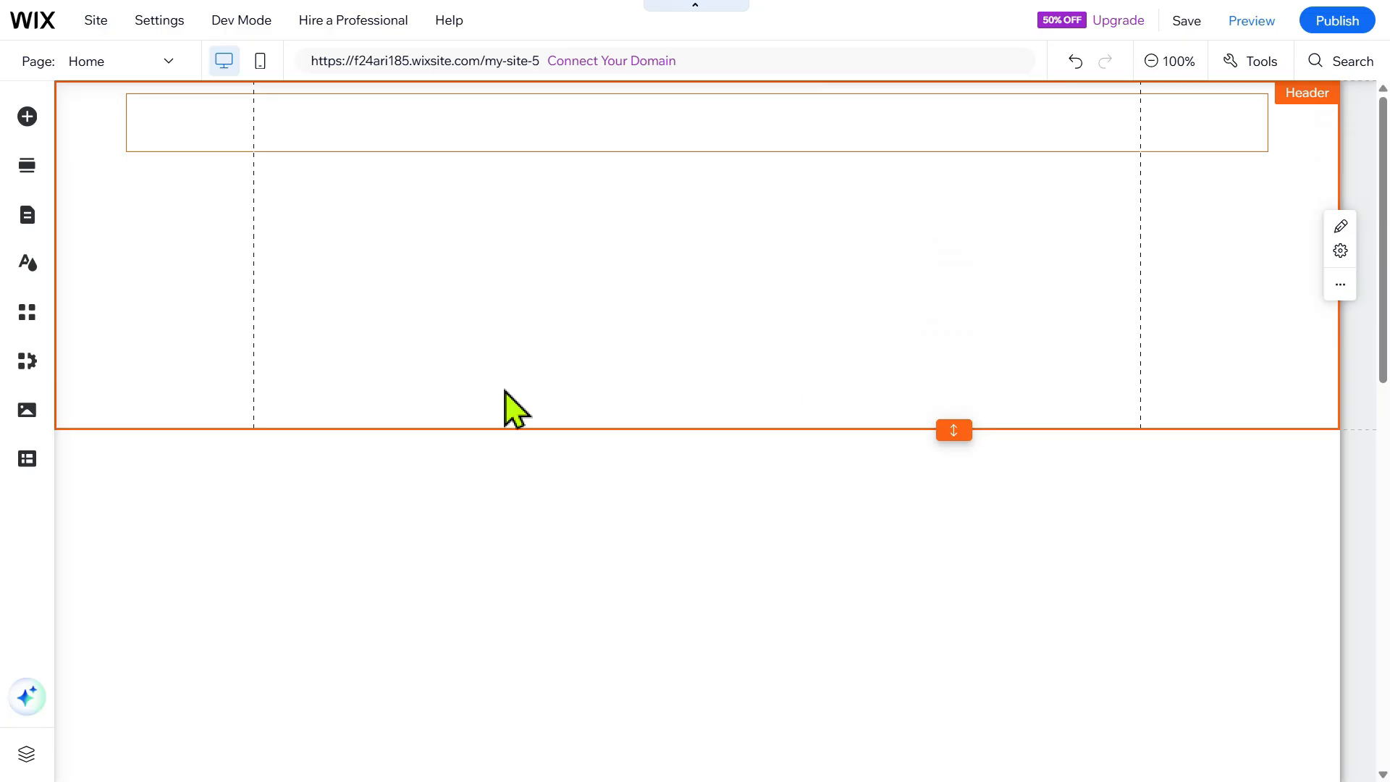
# - Add the free Wix image Gradient Ceramic Vase to the header
pyautogui.click(27, 117)
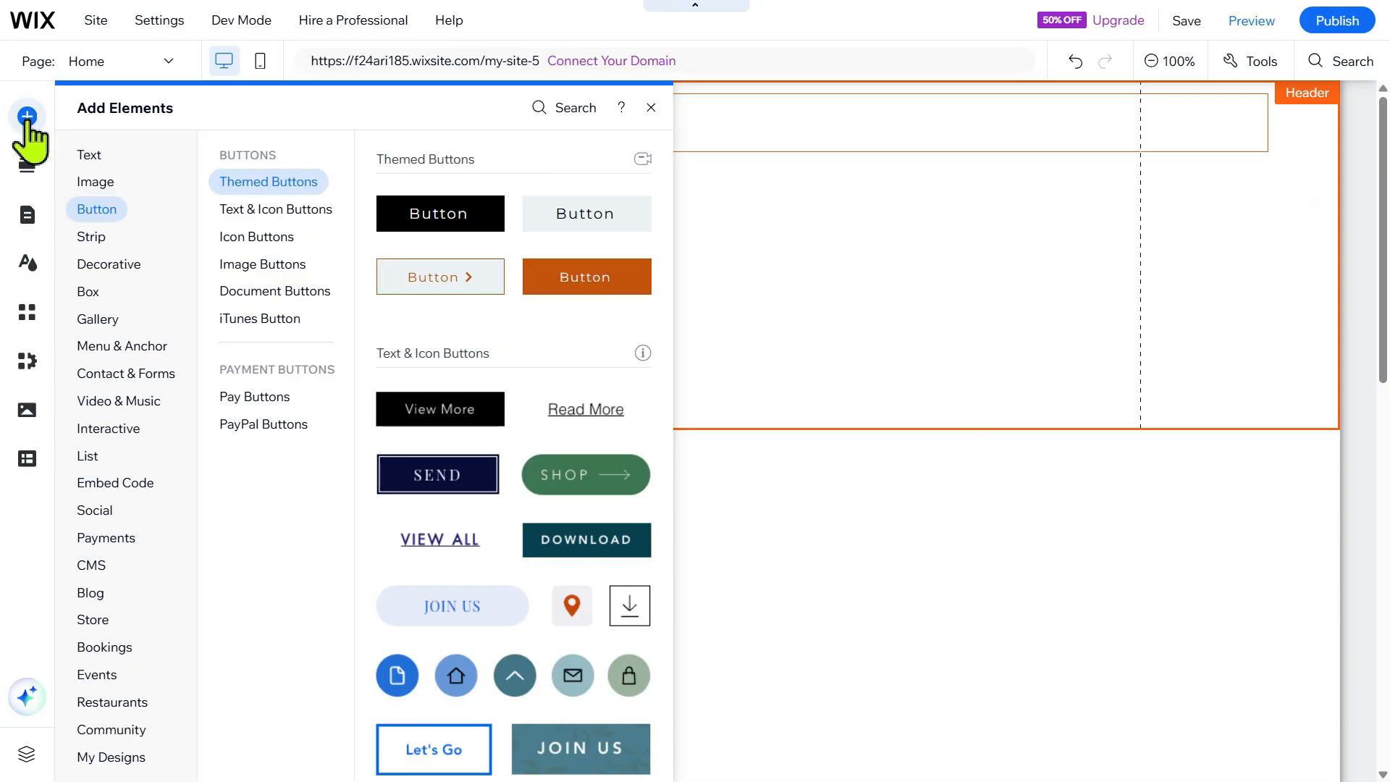
pyautogui.click(102, 183)
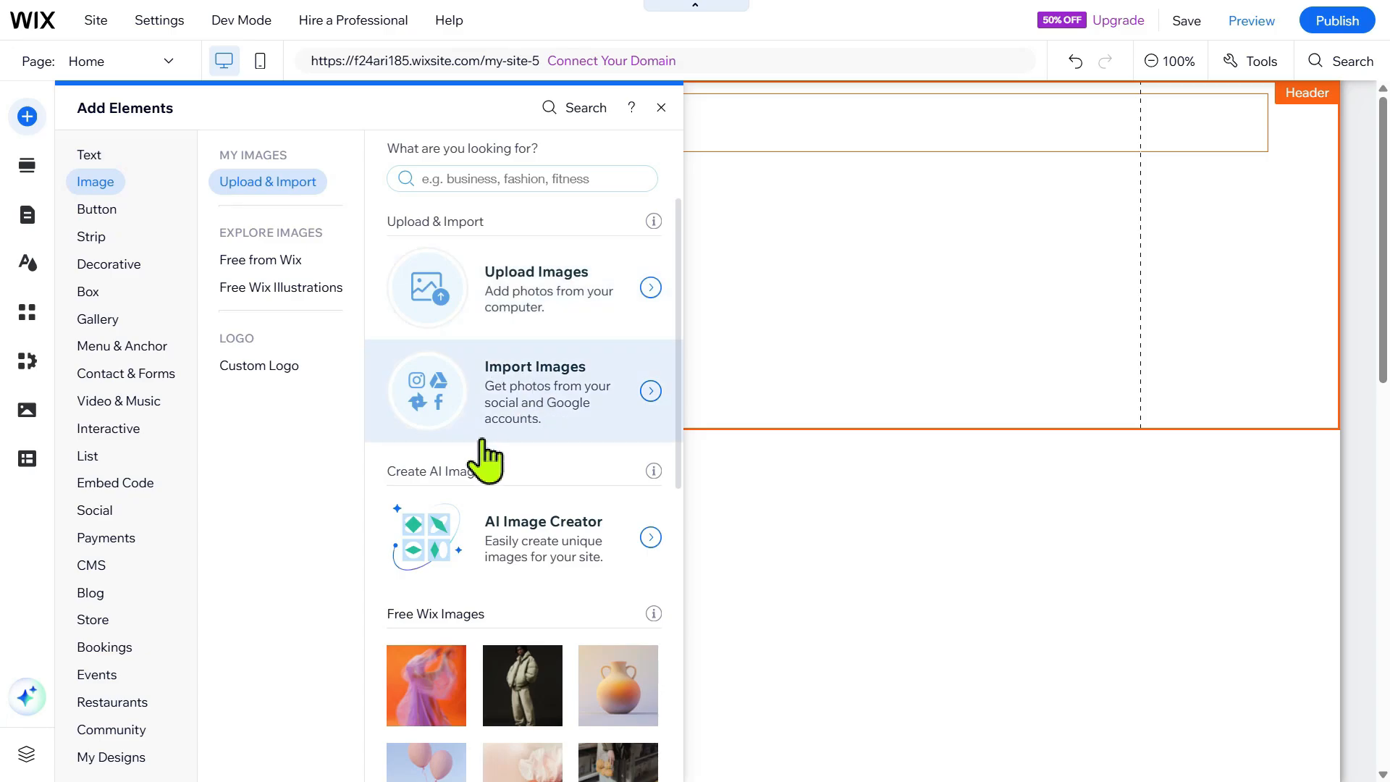
pyautogui.scroll(-3, 486, 459)
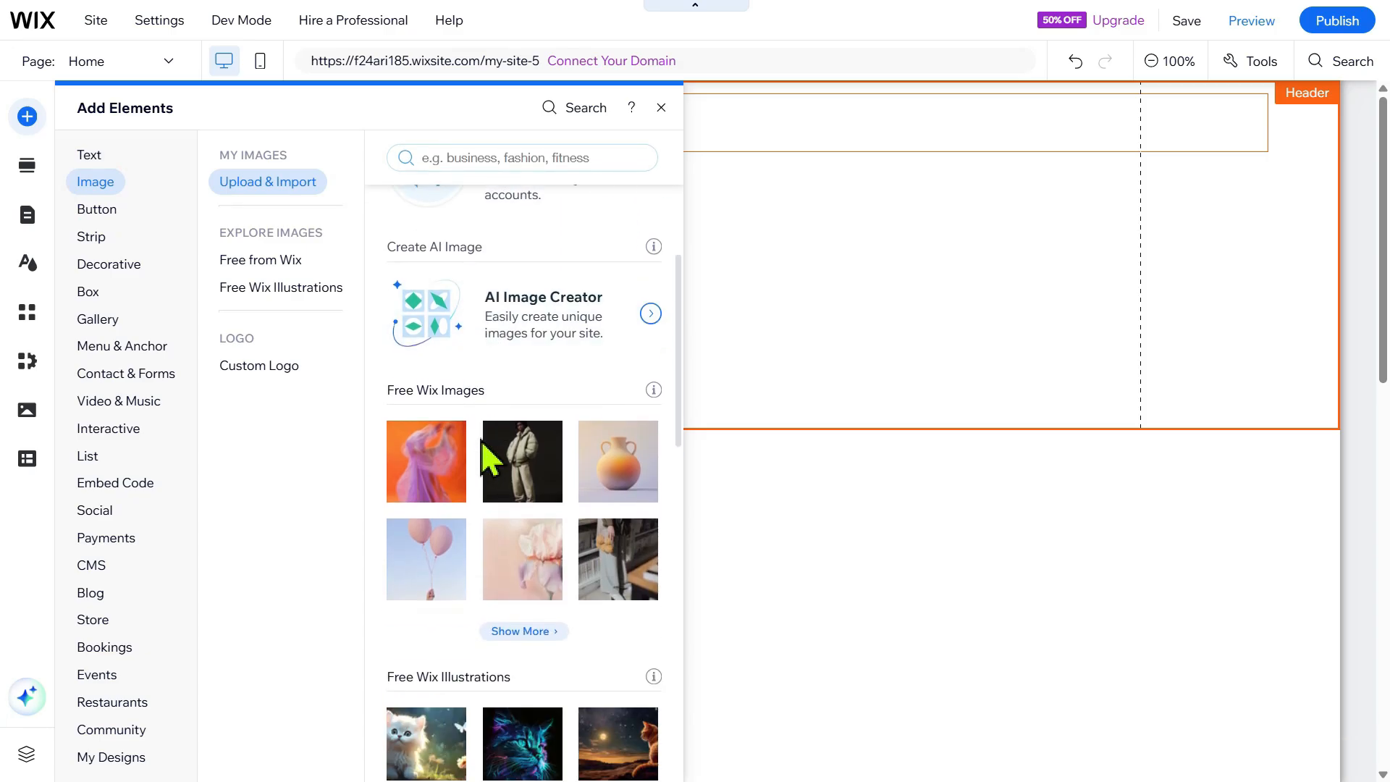
pyautogui.moveTo(619, 449)
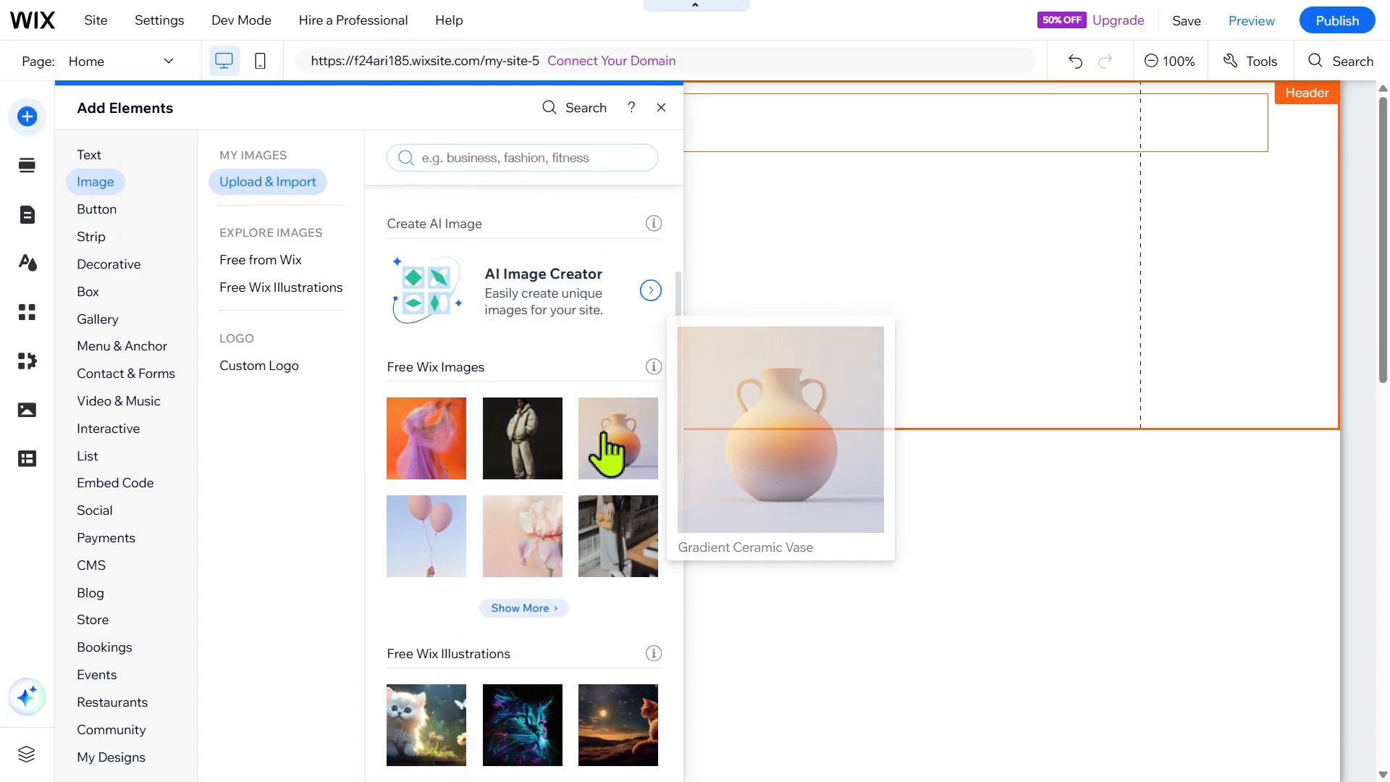
pyautogui.click(624, 445)
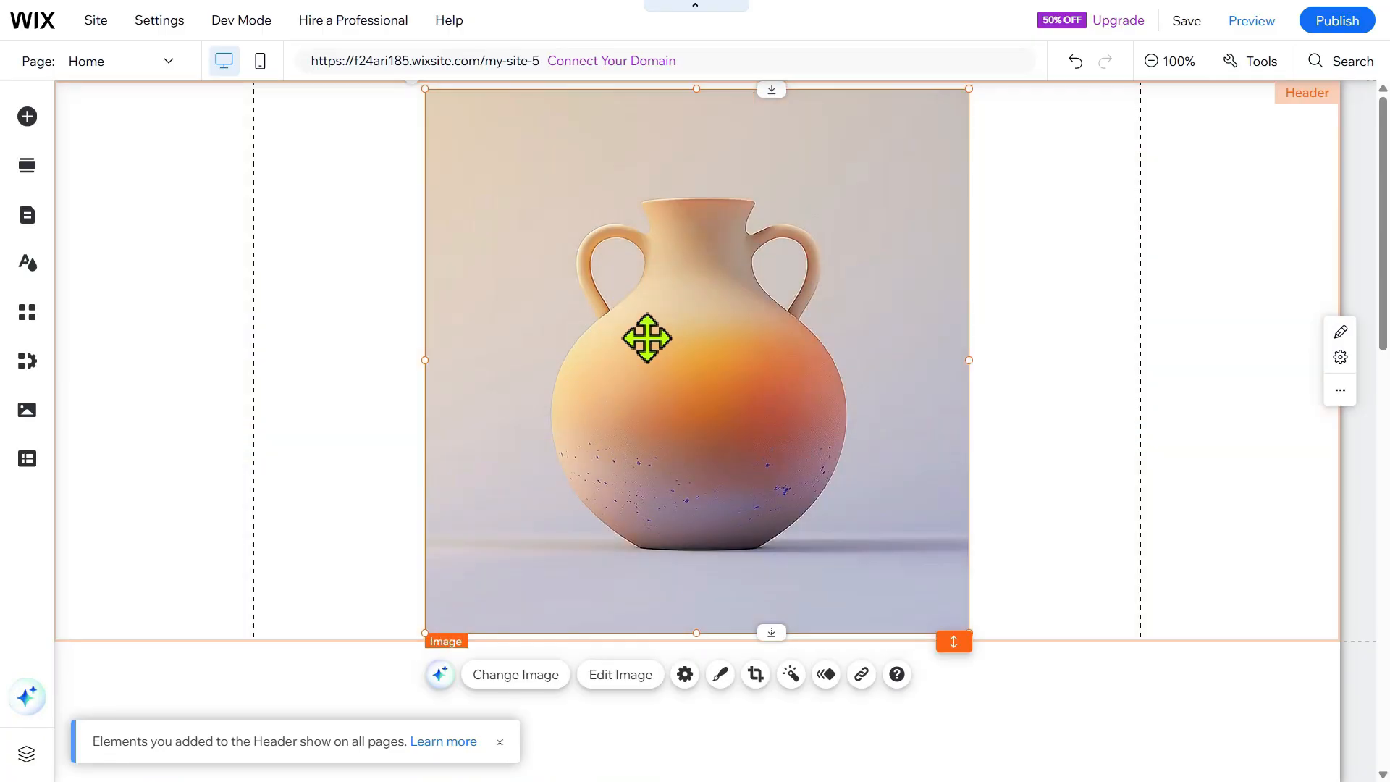
# - Widen the vase image on both sides to nearly span the gridlines, and shorten it from its lower edge
pyautogui.moveTo(423, 360); pyautogui.dragTo(247, 376)
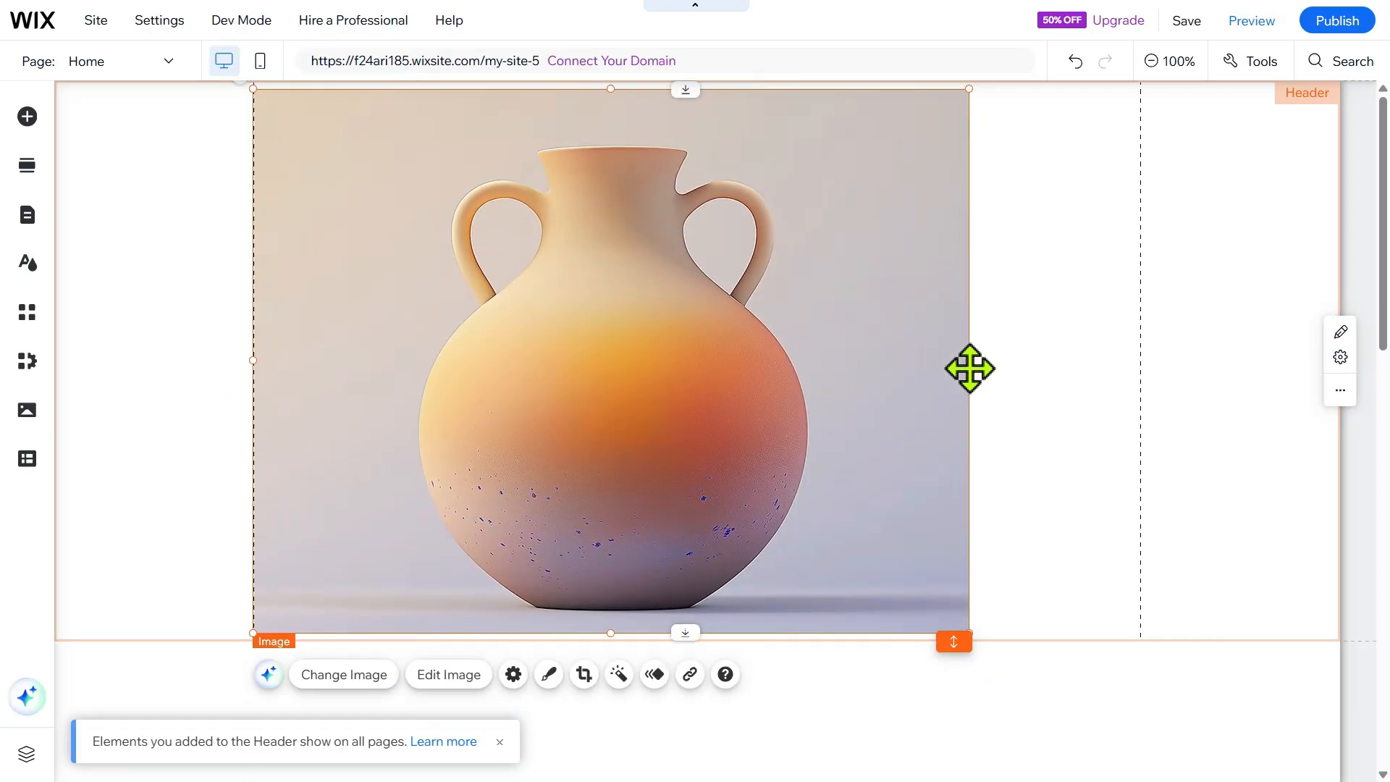
pyautogui.moveTo(970, 367); pyautogui.dragTo(1101, 350)
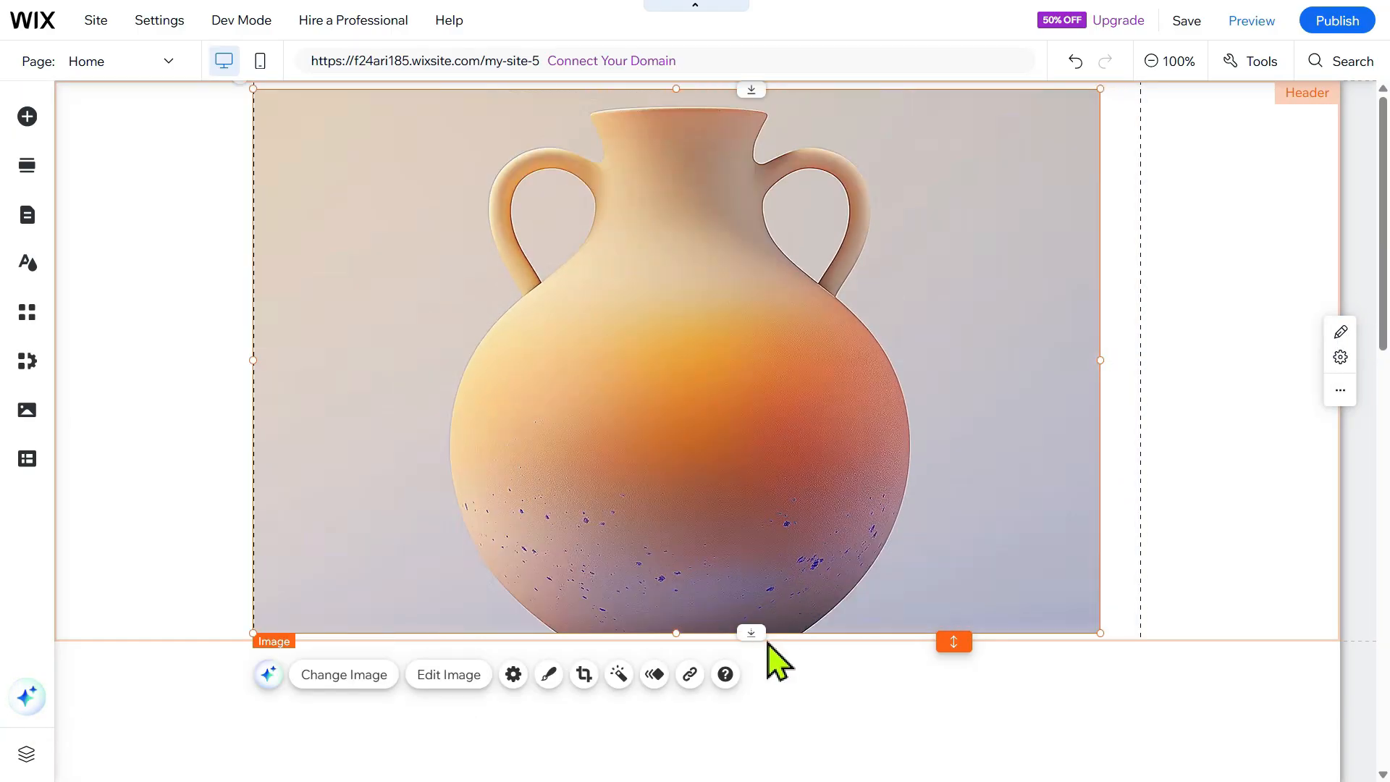
pyautogui.moveTo(759, 601); pyautogui.dragTo(773, 543)
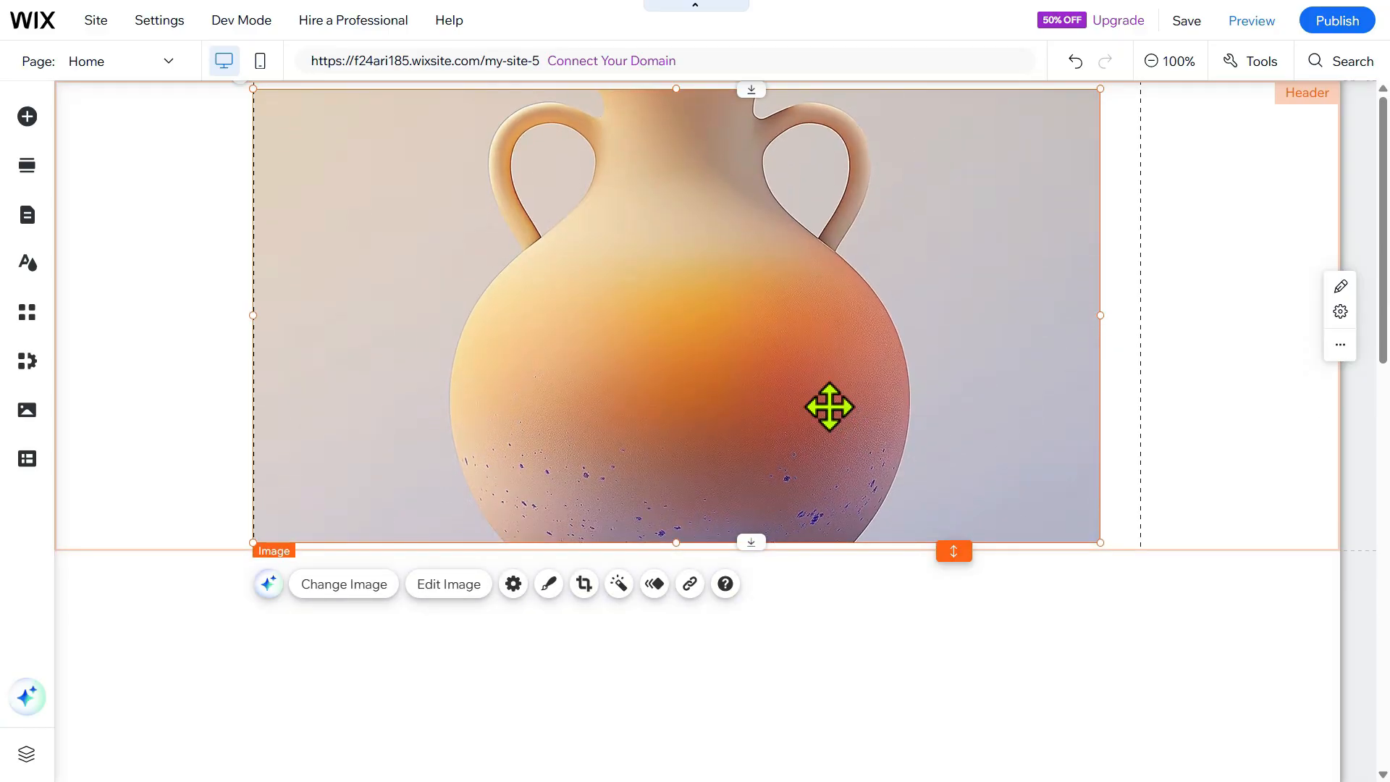
pyautogui.click(766, 666)
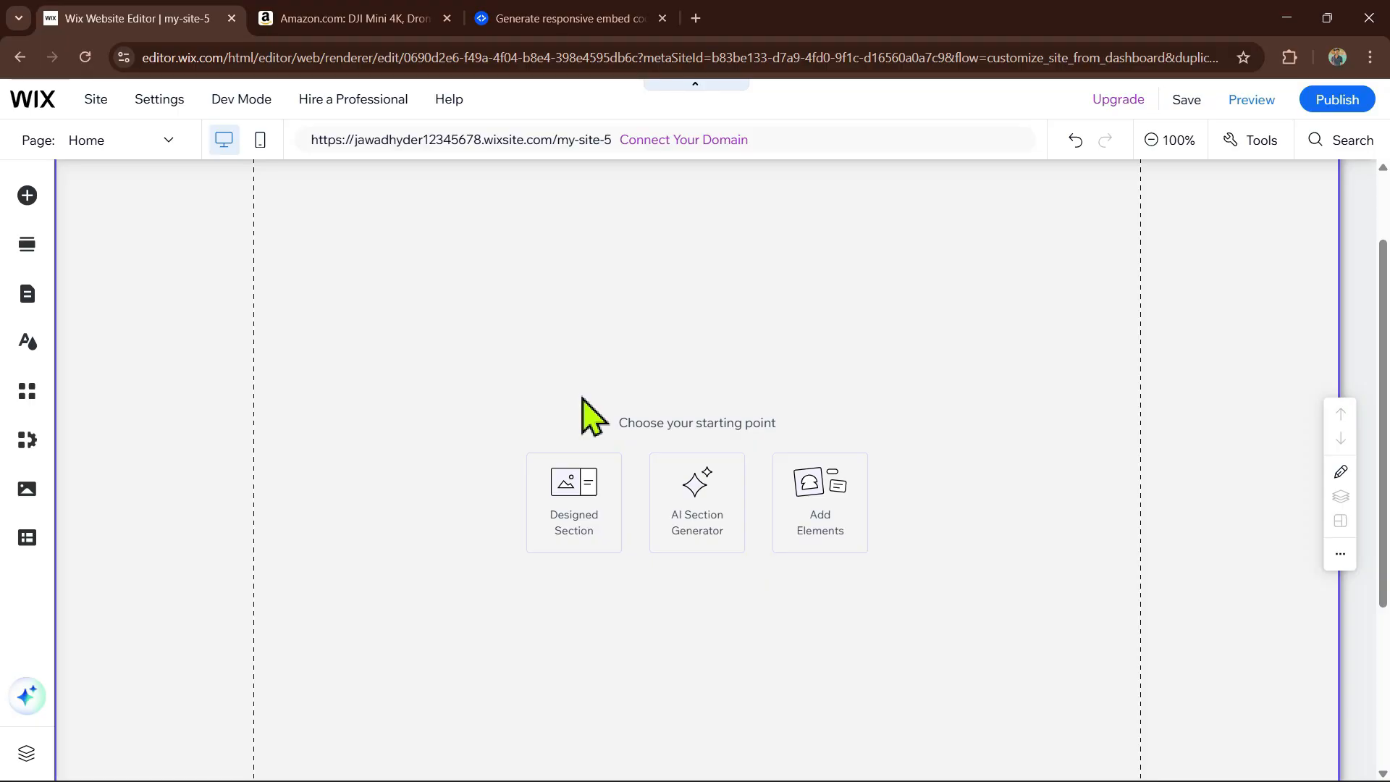
# - Switch to the DJI Mini 4K drone's Amazon page and look over the product listing
pyautogui.click(391, 21)
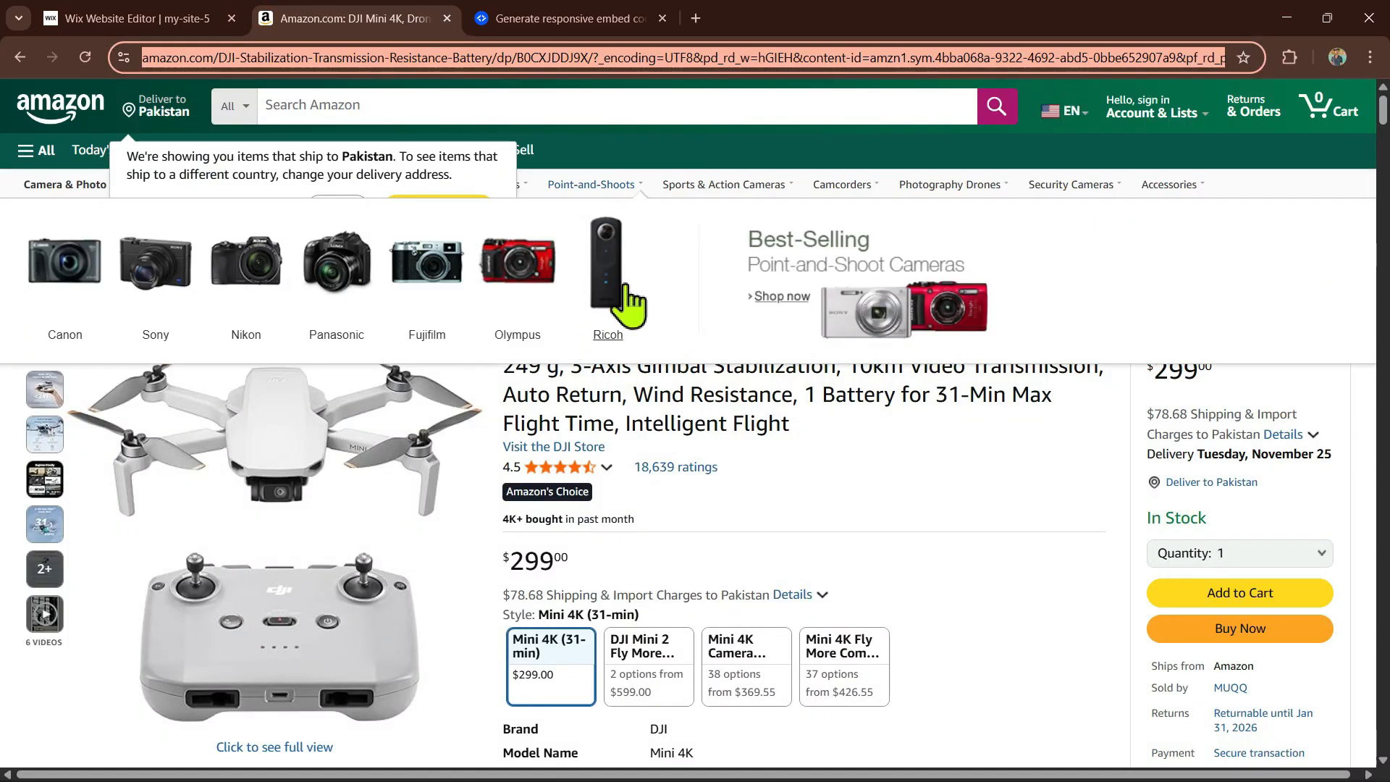
pyautogui.scroll(-1, 524, 523)
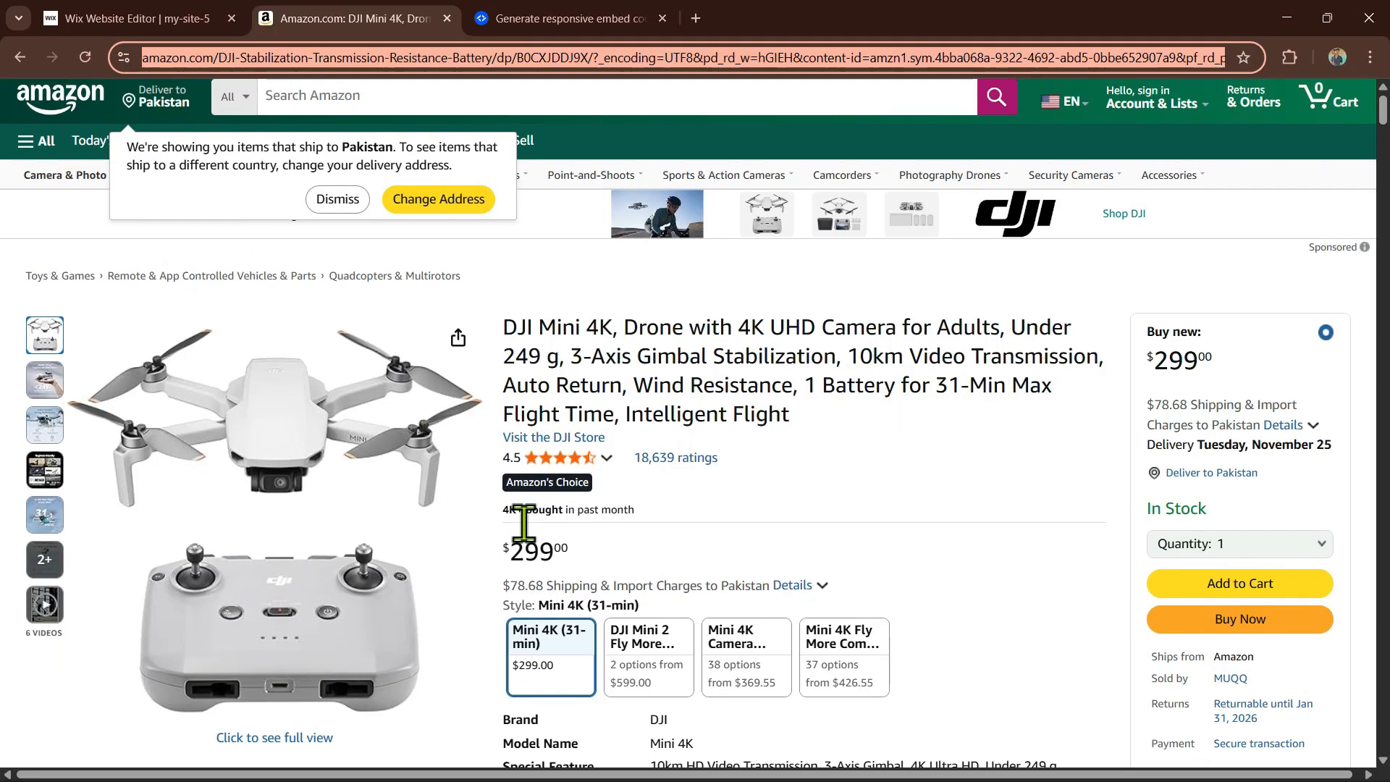
pyautogui.scroll(1, 524, 523)
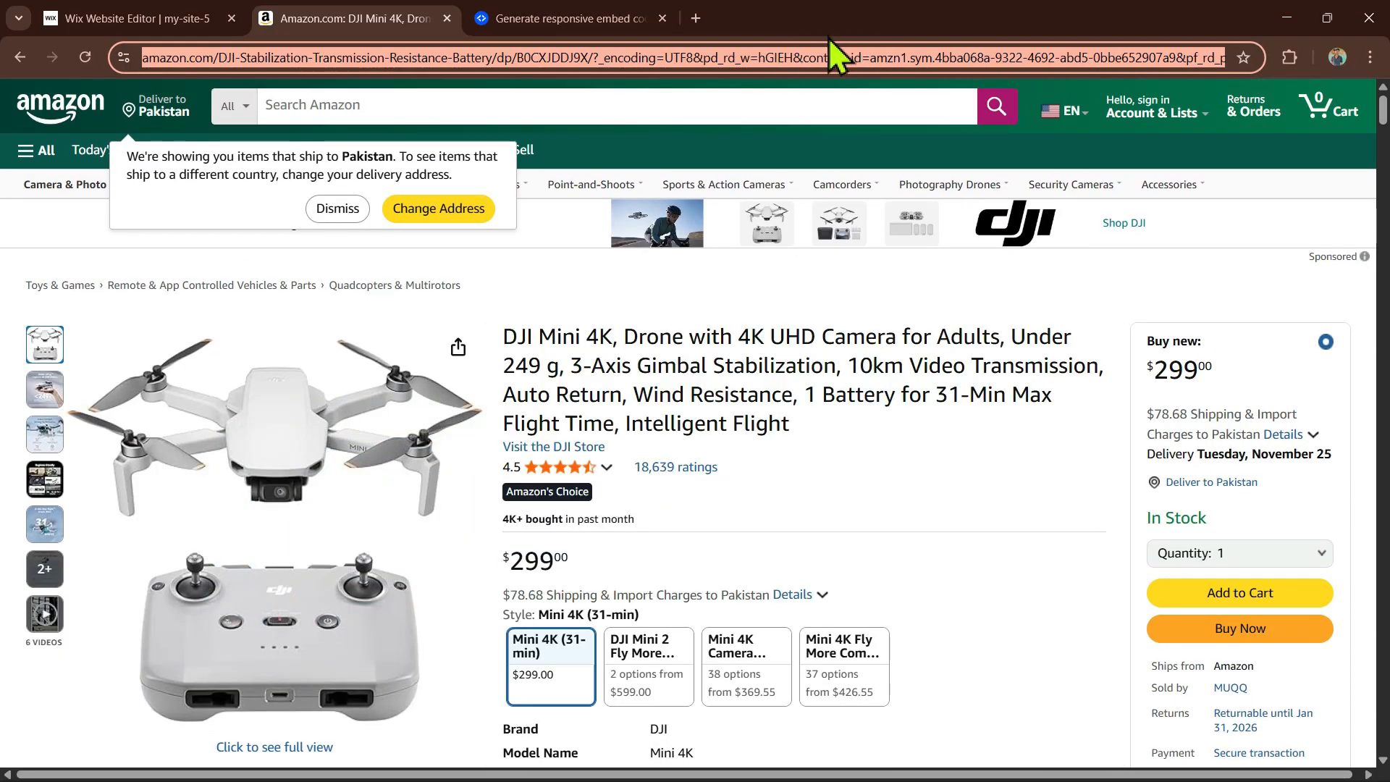
# - Switch to Iframely, generate an embed for the DJI Mini 4K's Amazon URL, and copy its code
pyautogui.click(570, 18)
pyautogui.tripleClick(675, 397)
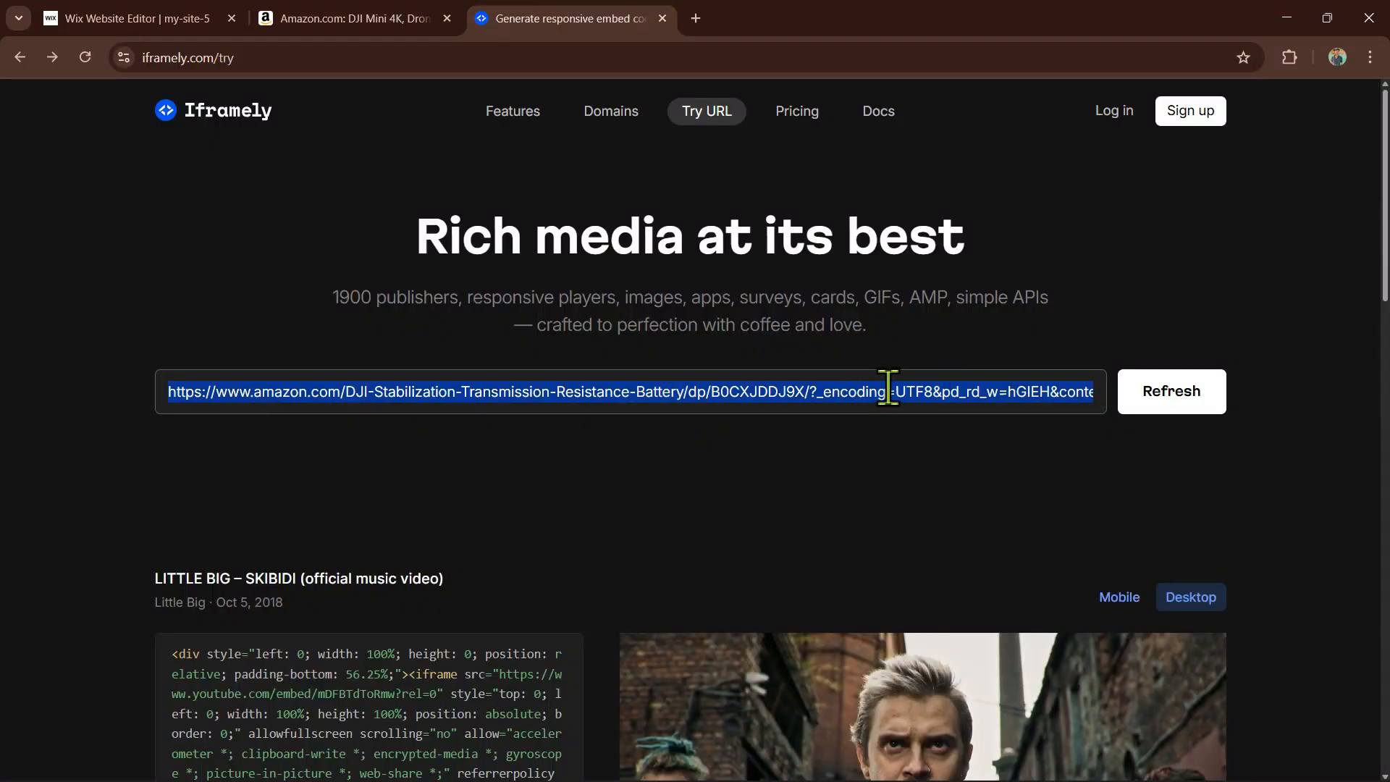
pyautogui.click(1177, 397)
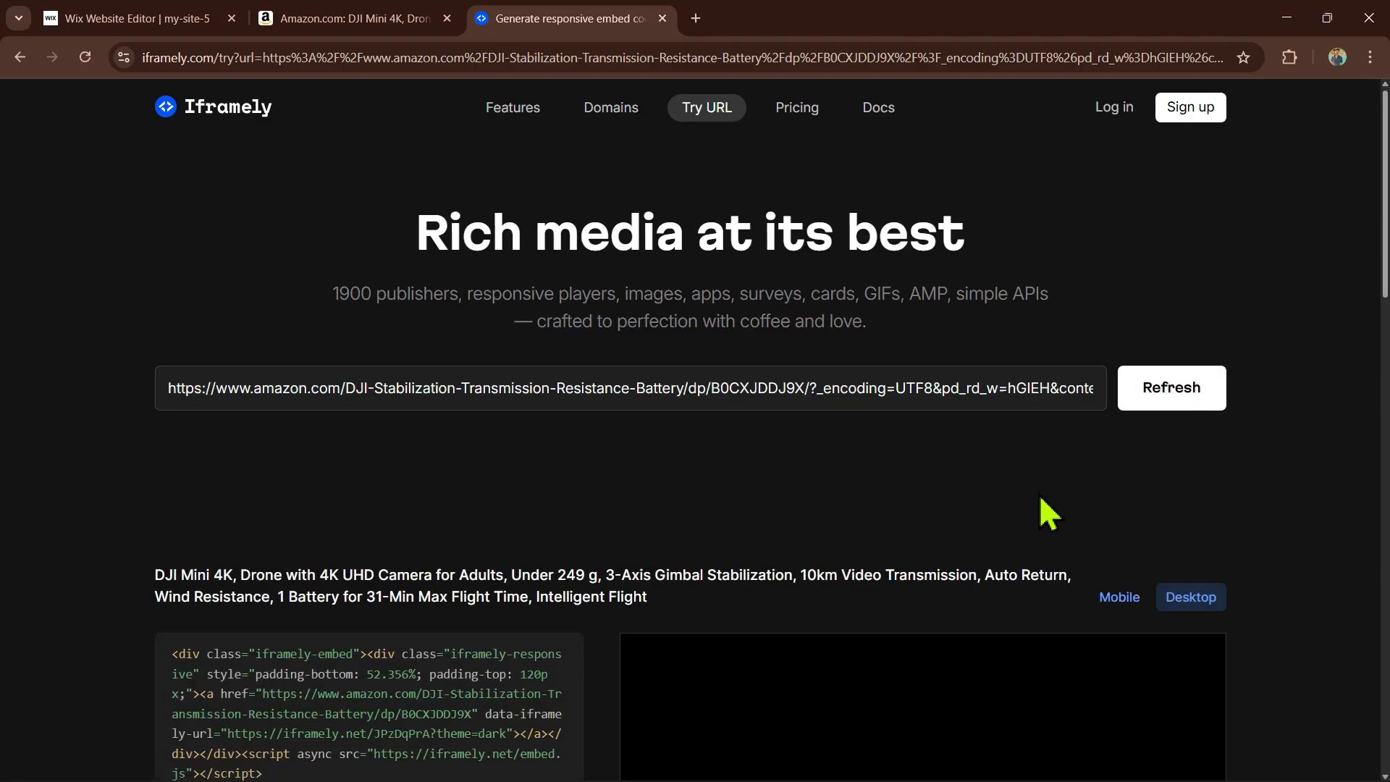
pyautogui.scroll(-3, 1048, 512)
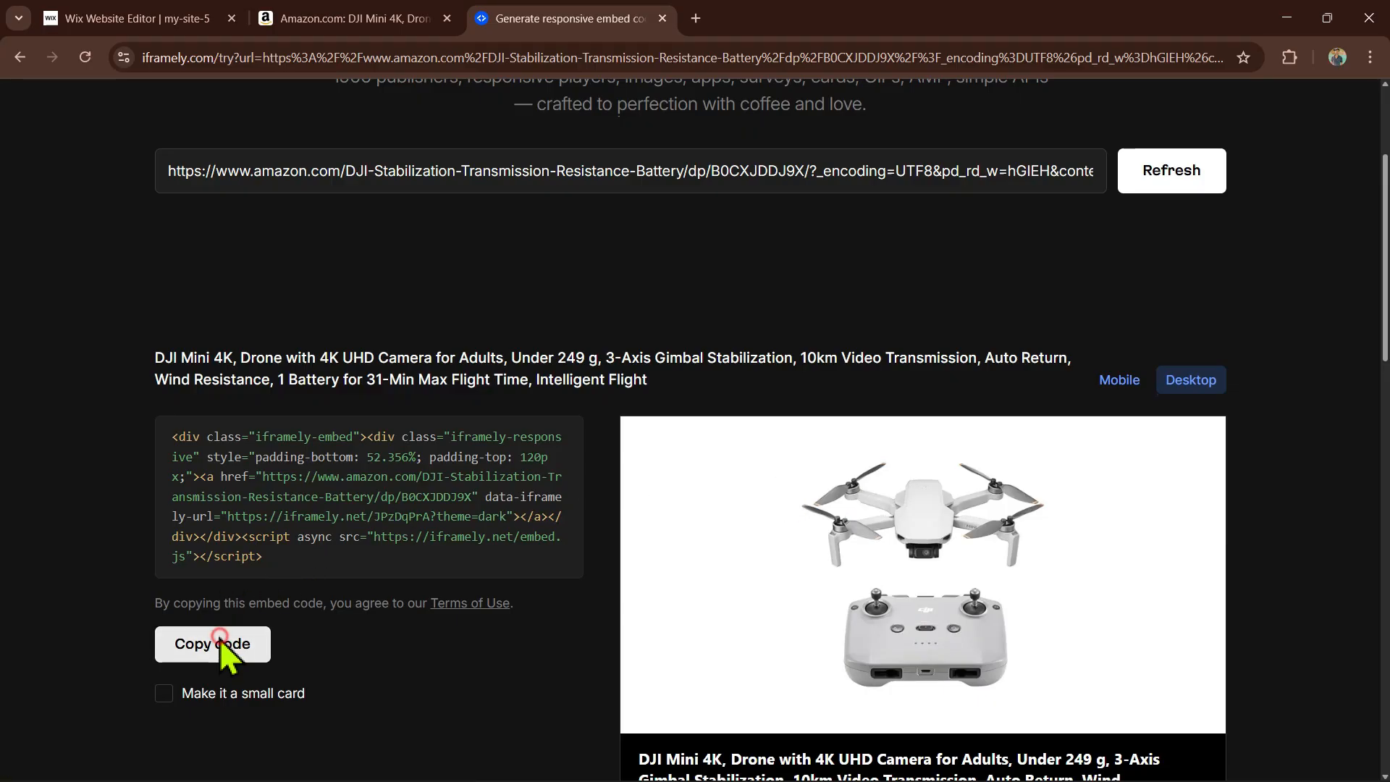
# - Switch back to the Wix editor and add an Embed HTML element containing the copied Iframely code to the Home page
pyautogui.click(187, 21)
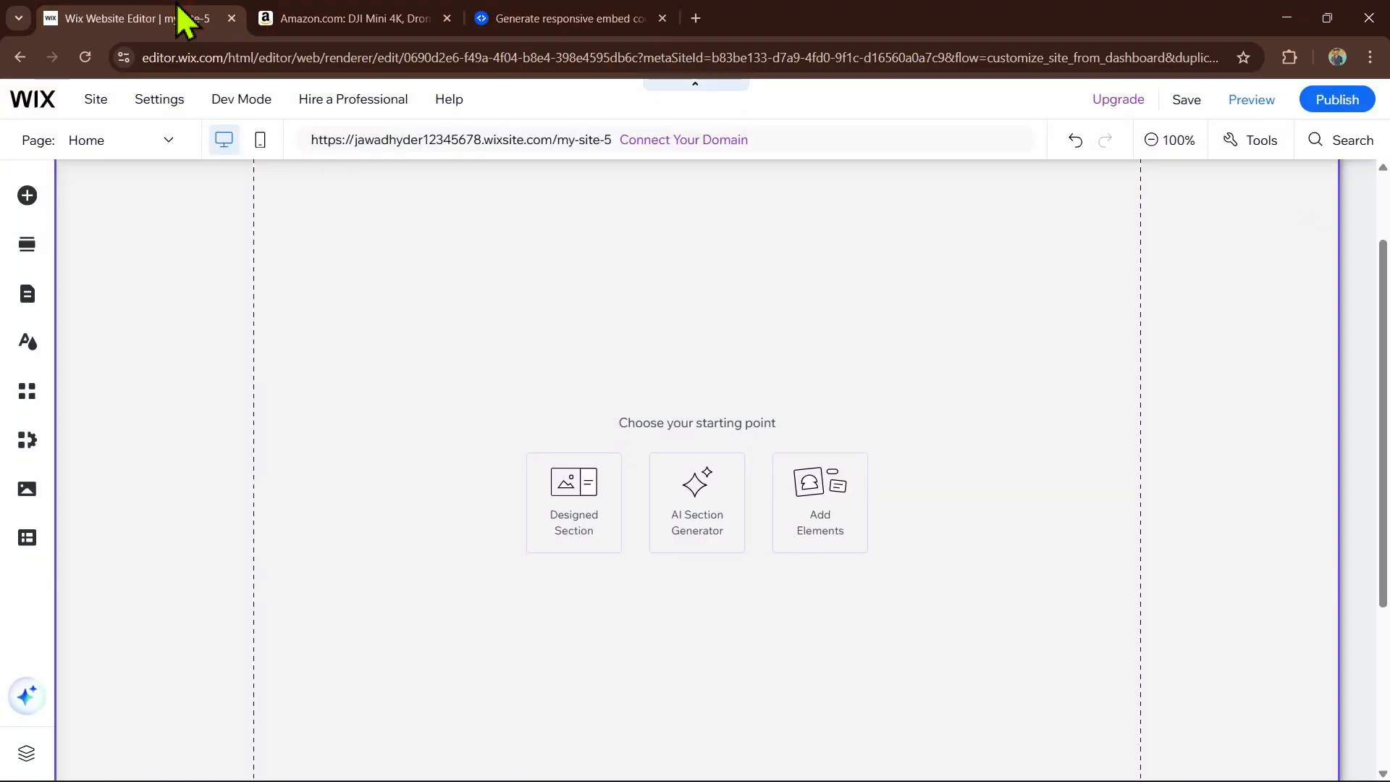
pyautogui.click(28, 195)
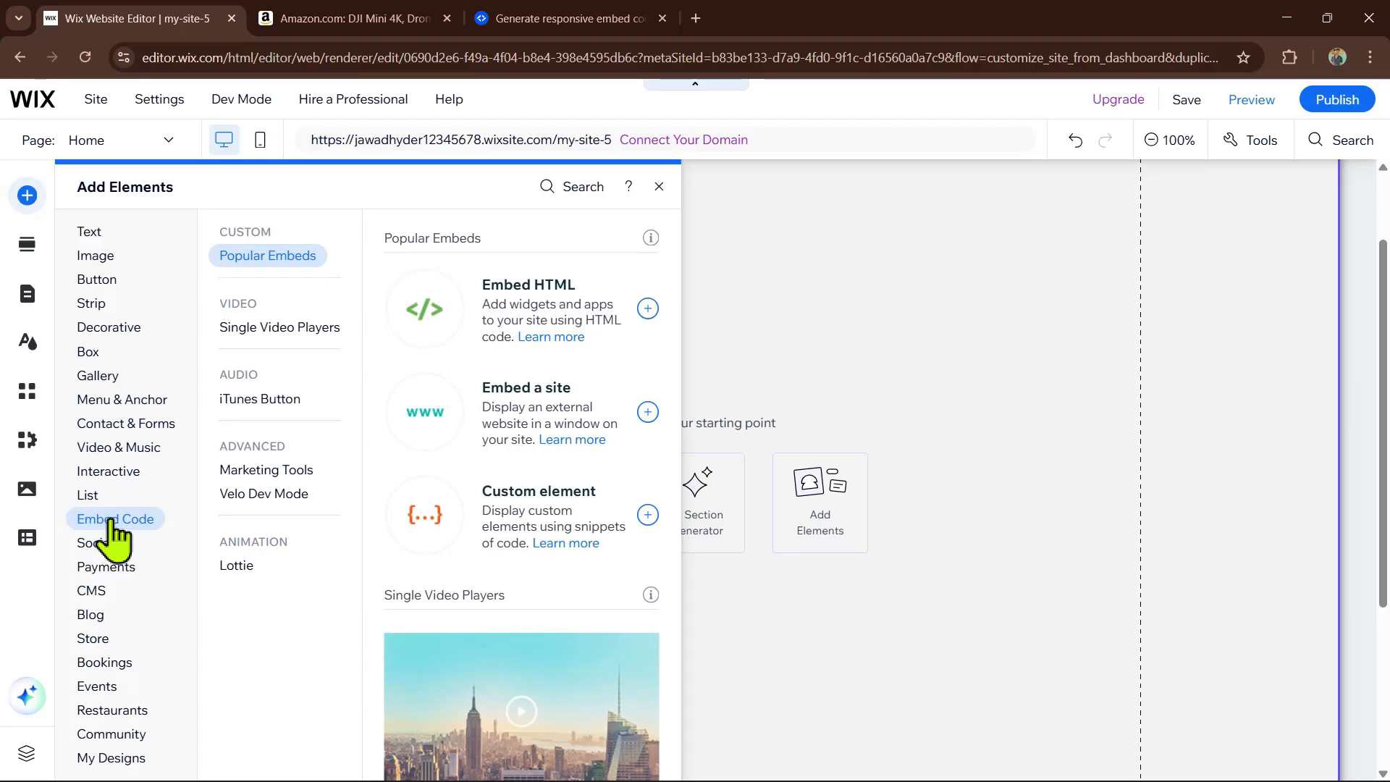
pyautogui.click(521, 313)
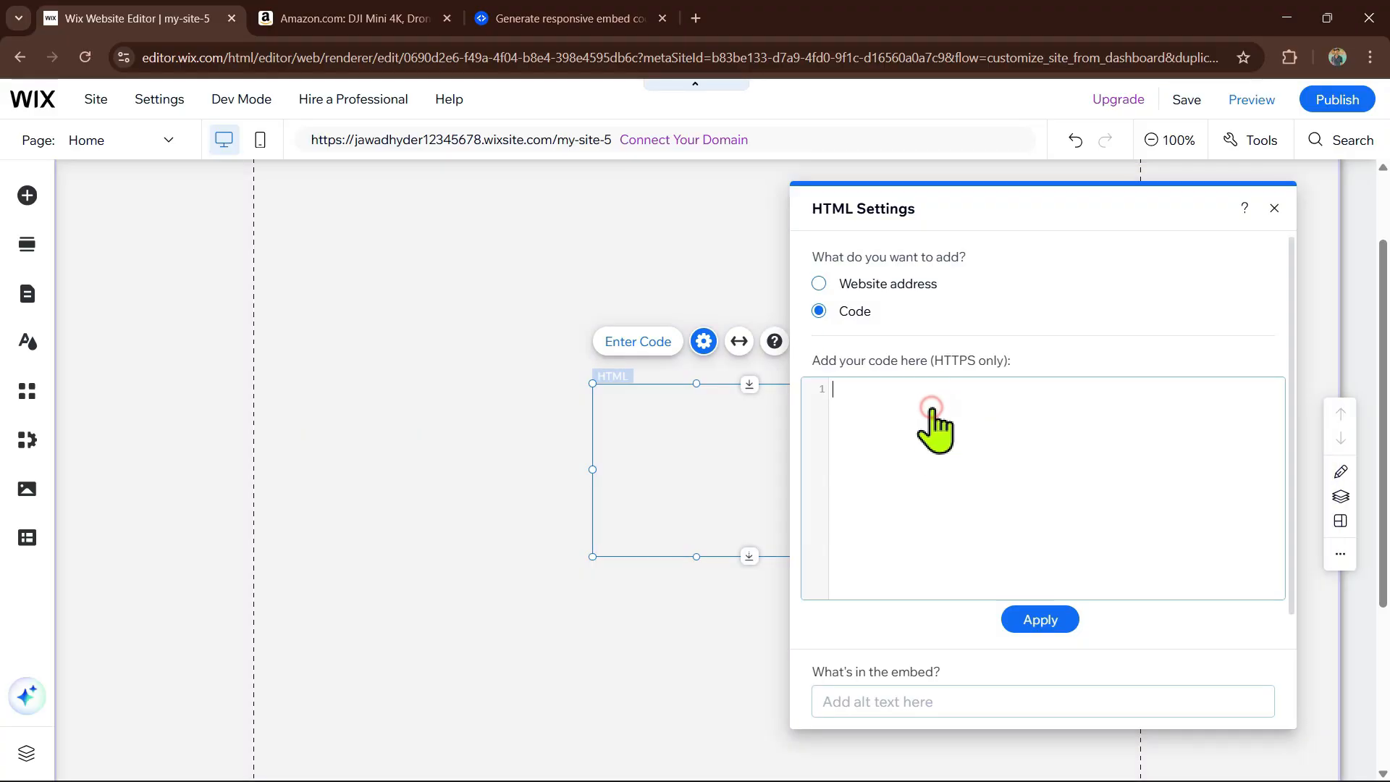
pyautogui.write('<div class="iframely-embed"><div class="iframely-responsive" style="padding-bottom: 52.356%; padding-top: 120px;"><a href="https://www.amazon.com/DJI-Stabilization-Transmission-Resistance-Battery/dp/B0CXJDDJ9X" data-iframely-url="https://iframely.net/JPzDqPrA?theme=dark"></a></div></div><script async src="https://iframely.net/embed.js"></script>')
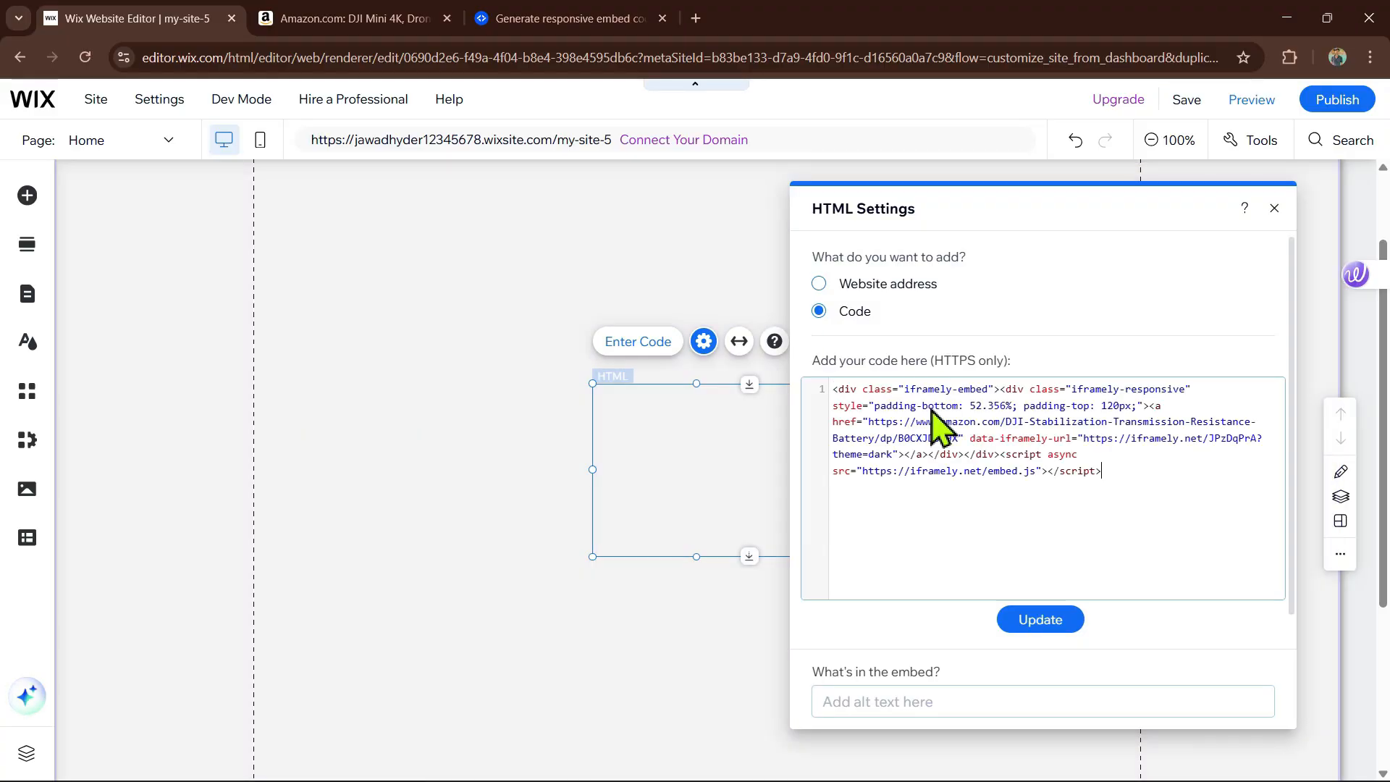
pyautogui.click(1040, 621)
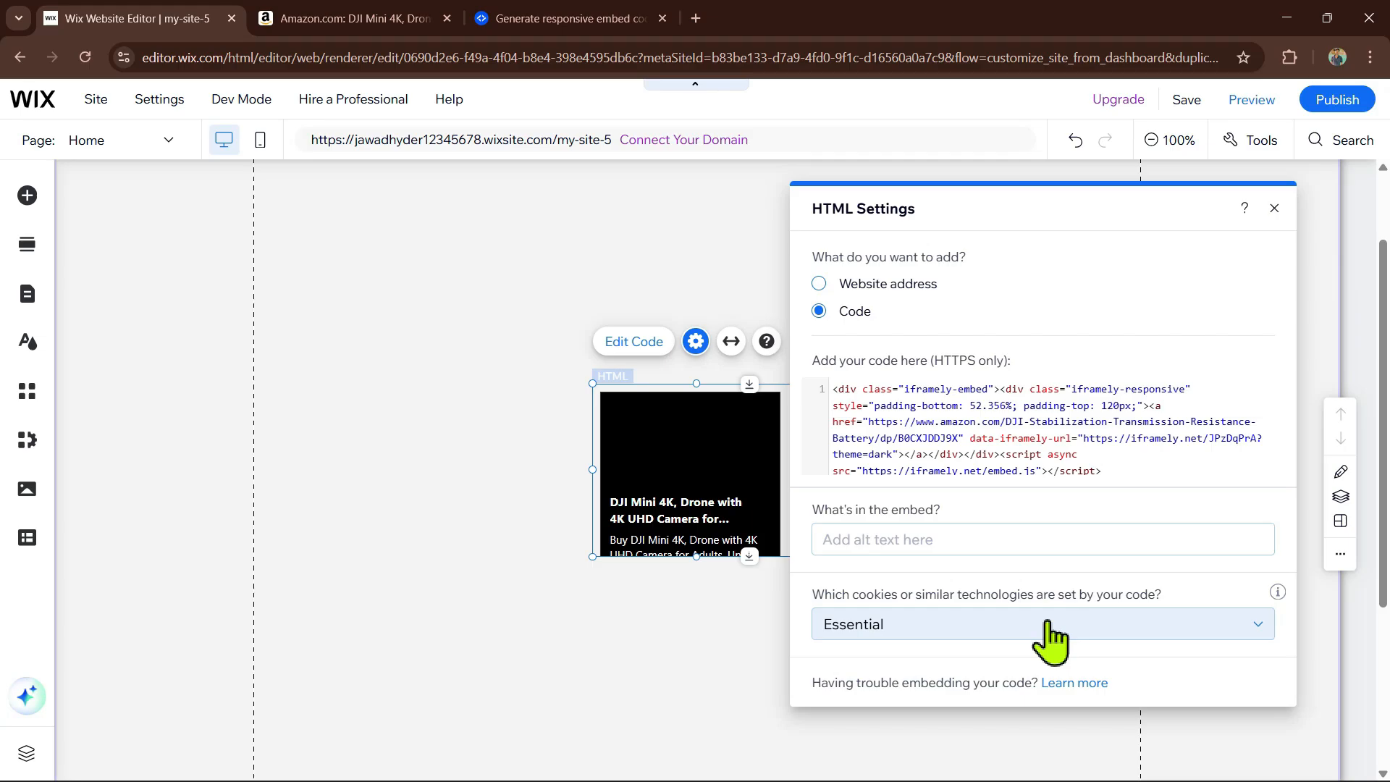
# - Enlarge the HTML embed from two opposite corners until the whole drone product card fits without scrolling
pyautogui.click(537, 452)
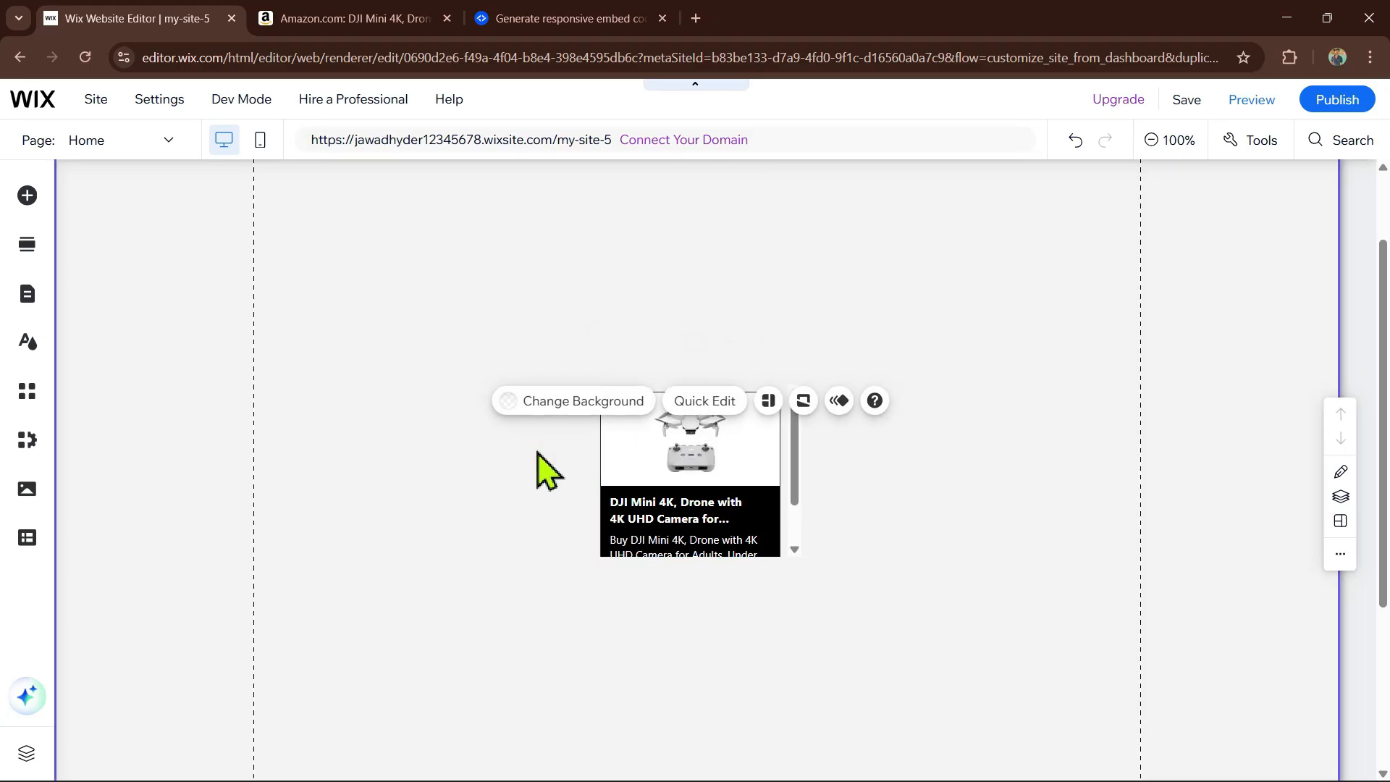
pyautogui.click(697, 472)
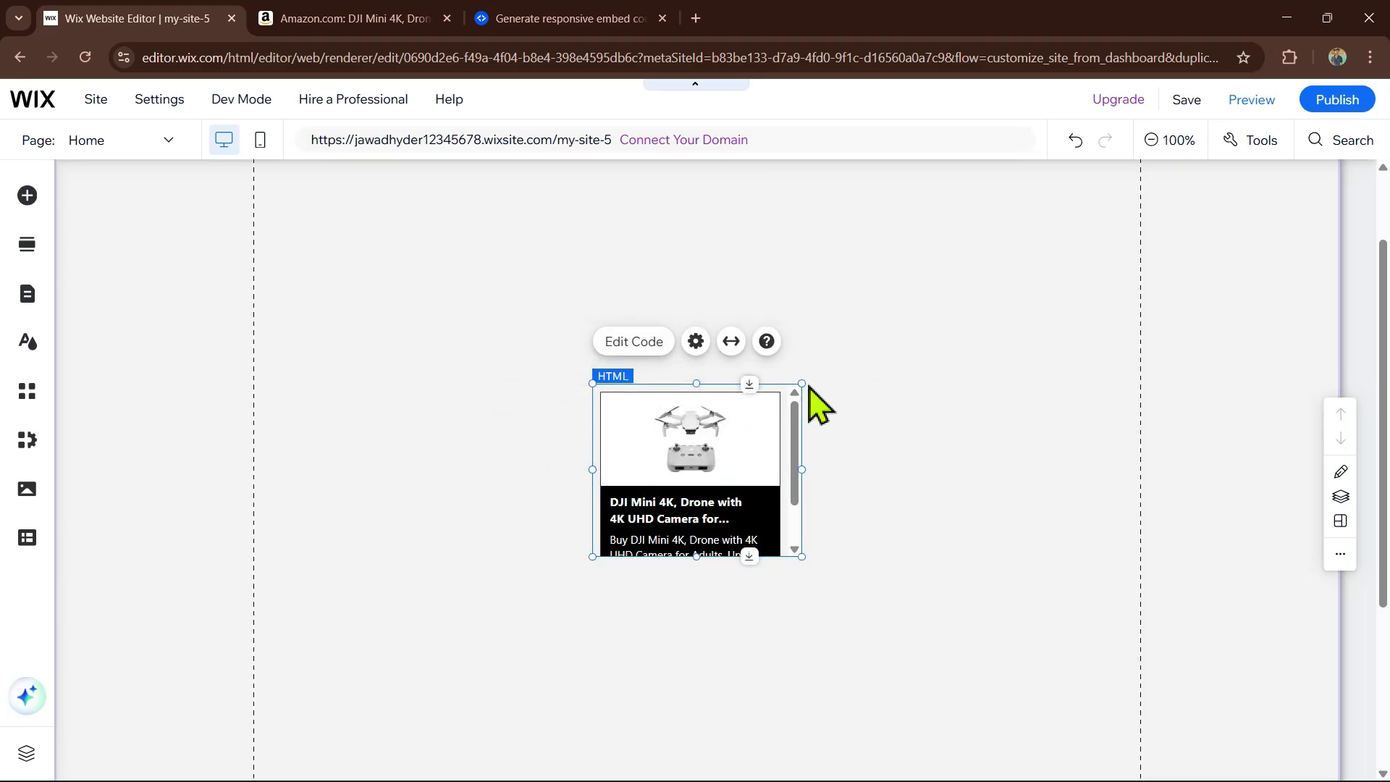
pyautogui.moveTo(801, 381); pyautogui.dragTo(1061, 231)
pyautogui.moveTo(592, 556); pyautogui.dragTo(485, 710)
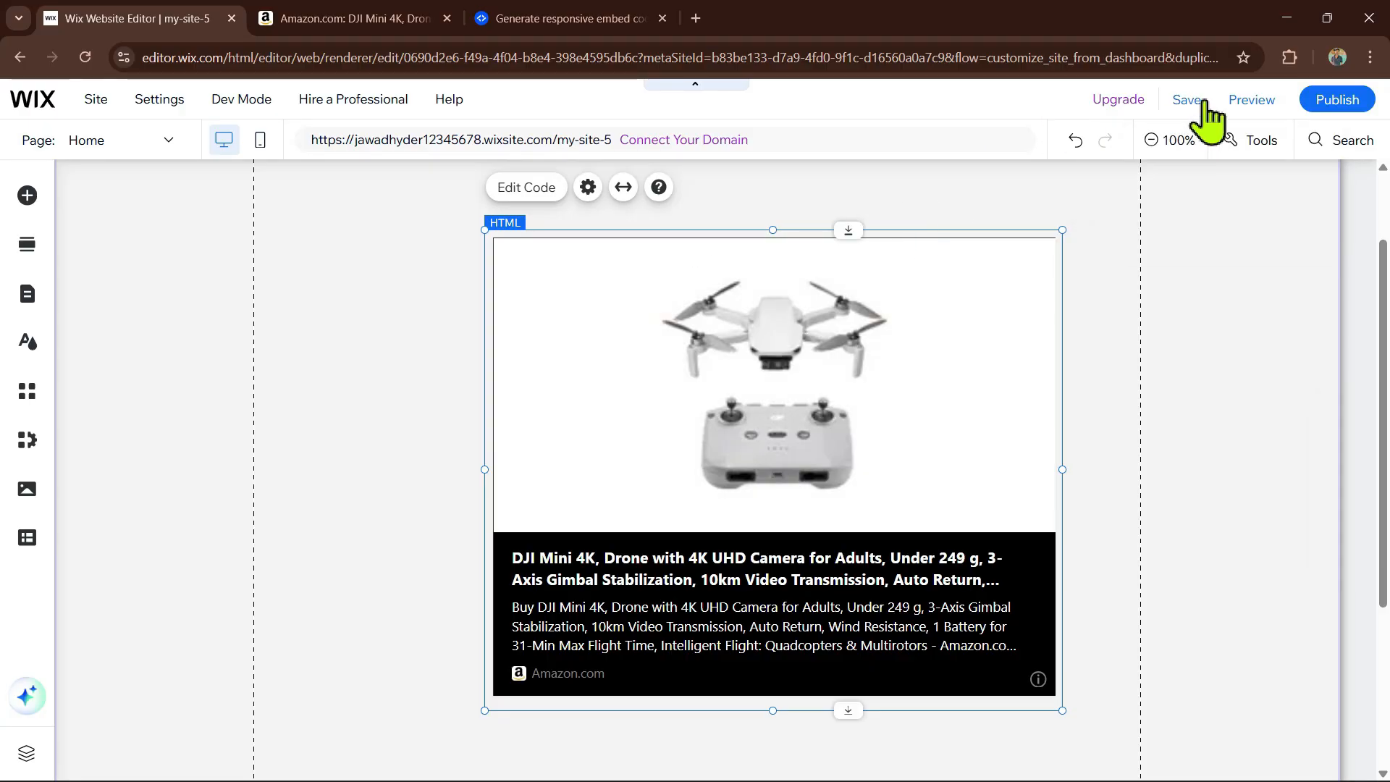
# - Preview the site with the embedded drone product card in full screen, and leave full screen
pyautogui.click(1247, 100)
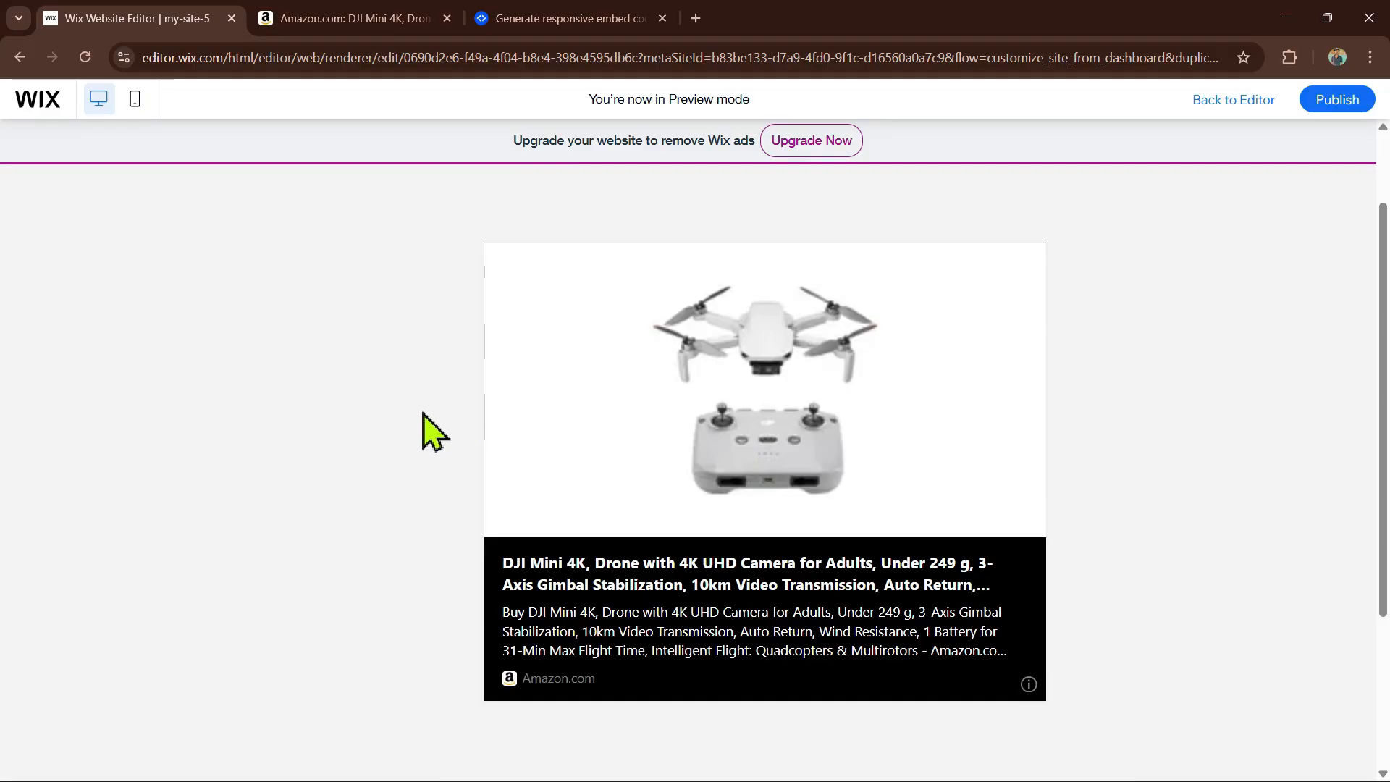
pyautogui.press('F11')
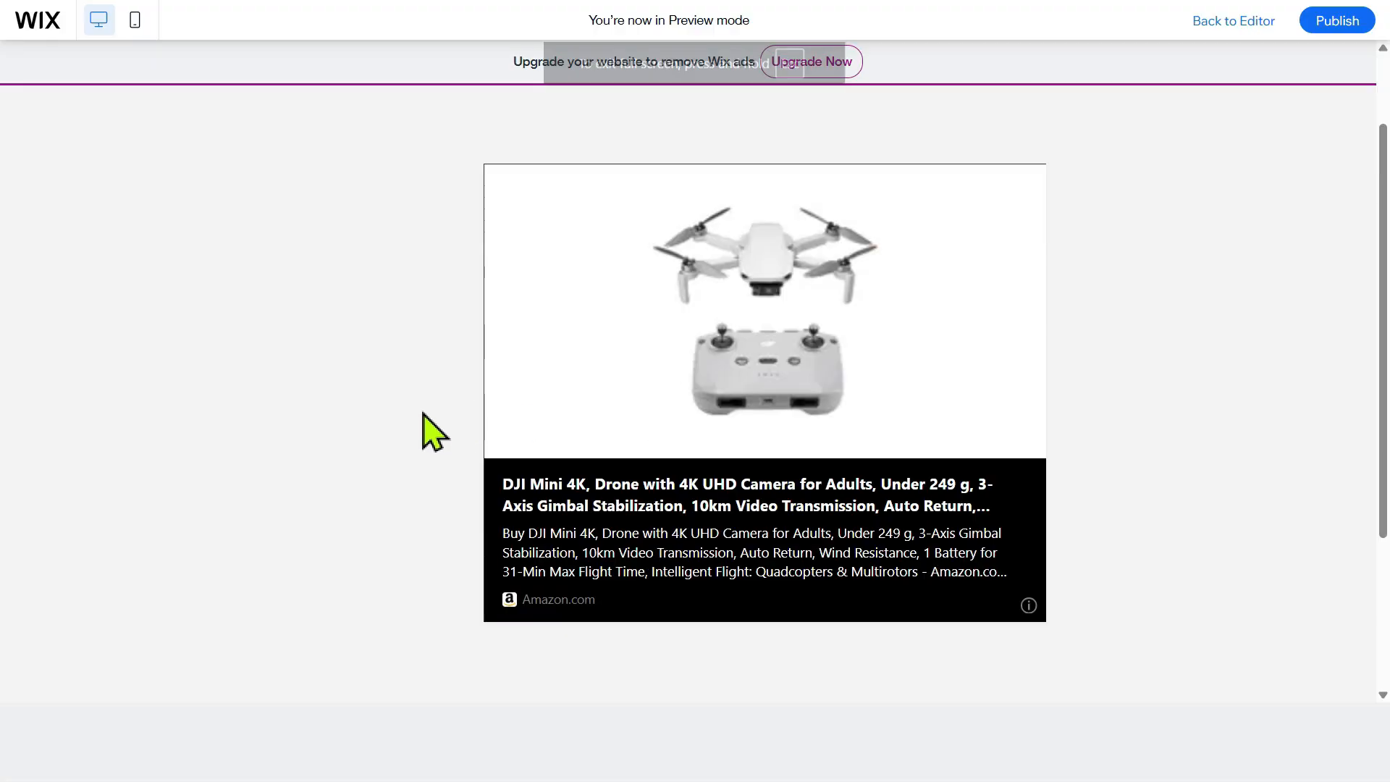
pyautogui.press('F11')
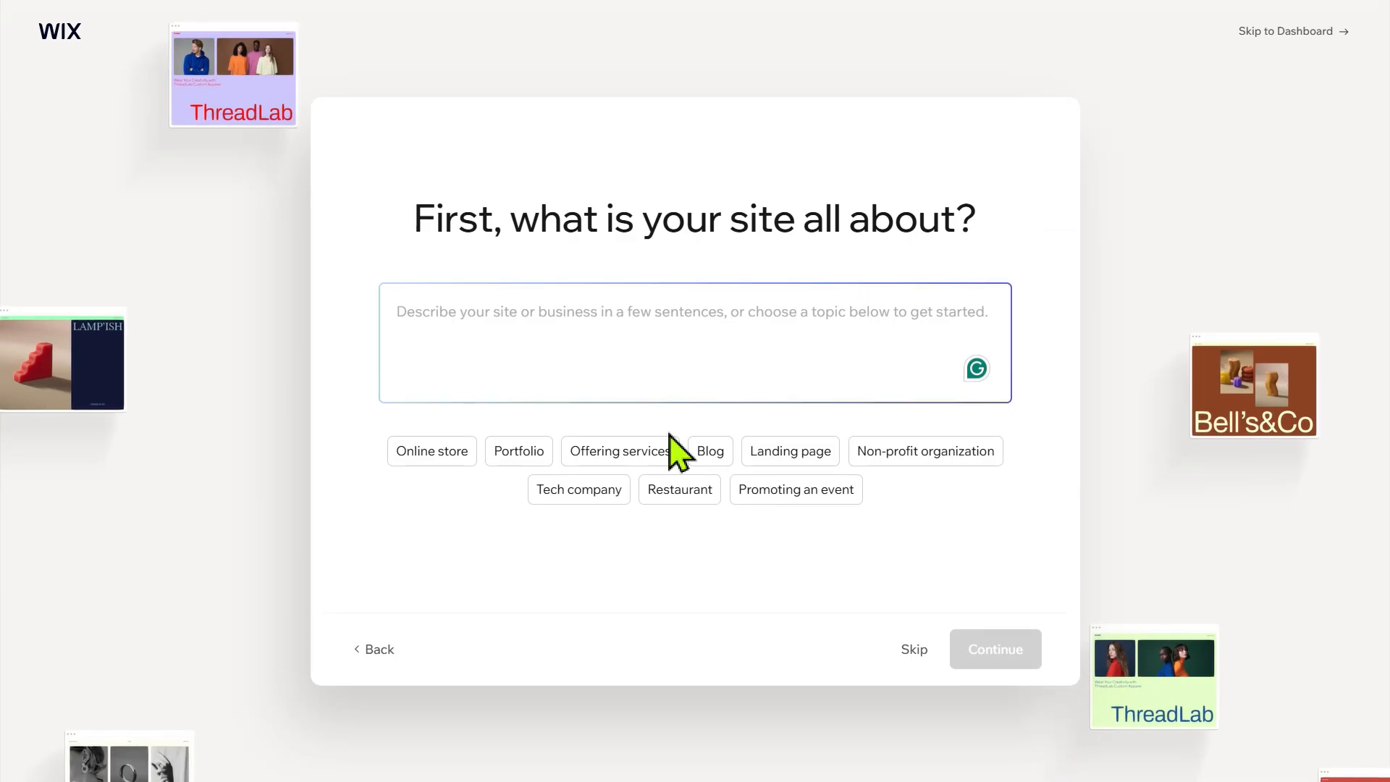
# - Skip describing what the new site is about and choose to design it by customizing a template
pyautogui.click(710, 456)
pyautogui.click(914, 637)
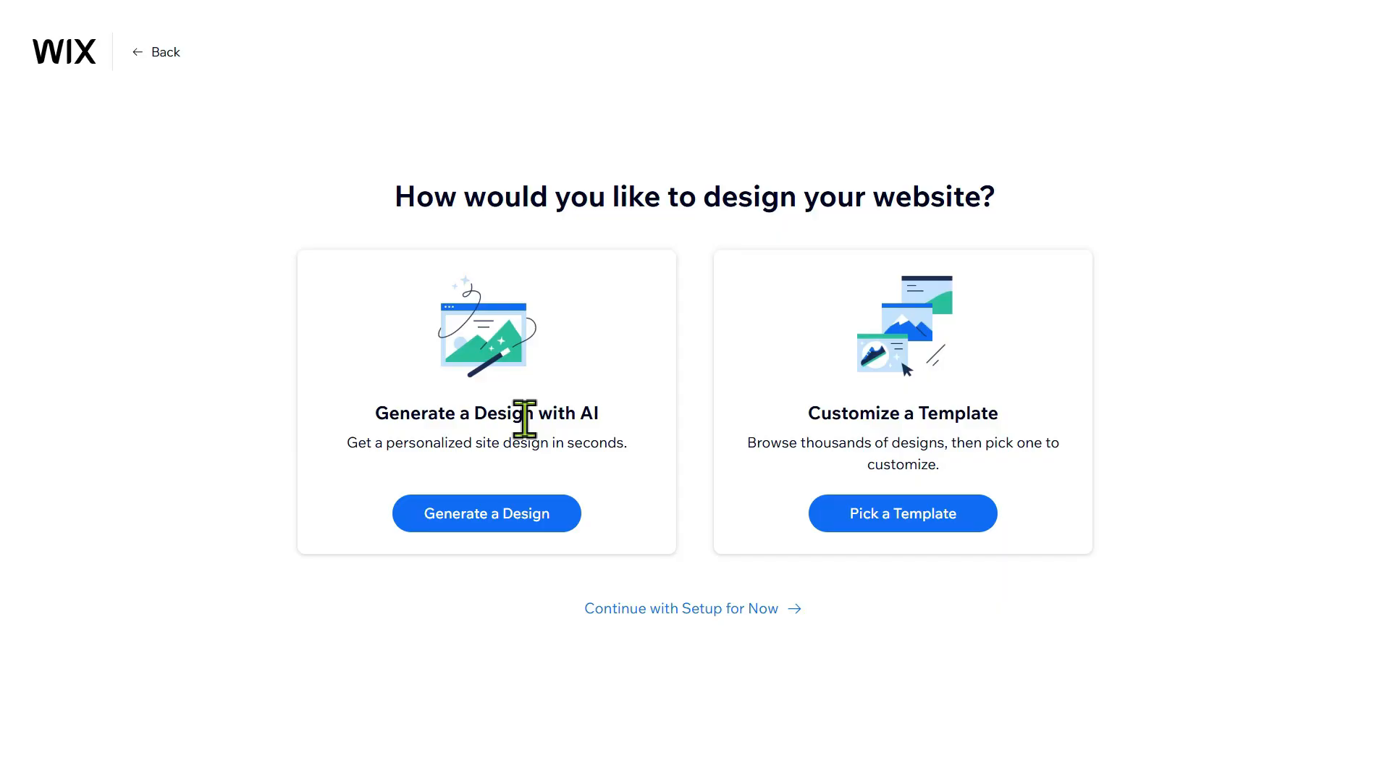
pyautogui.click(887, 504)
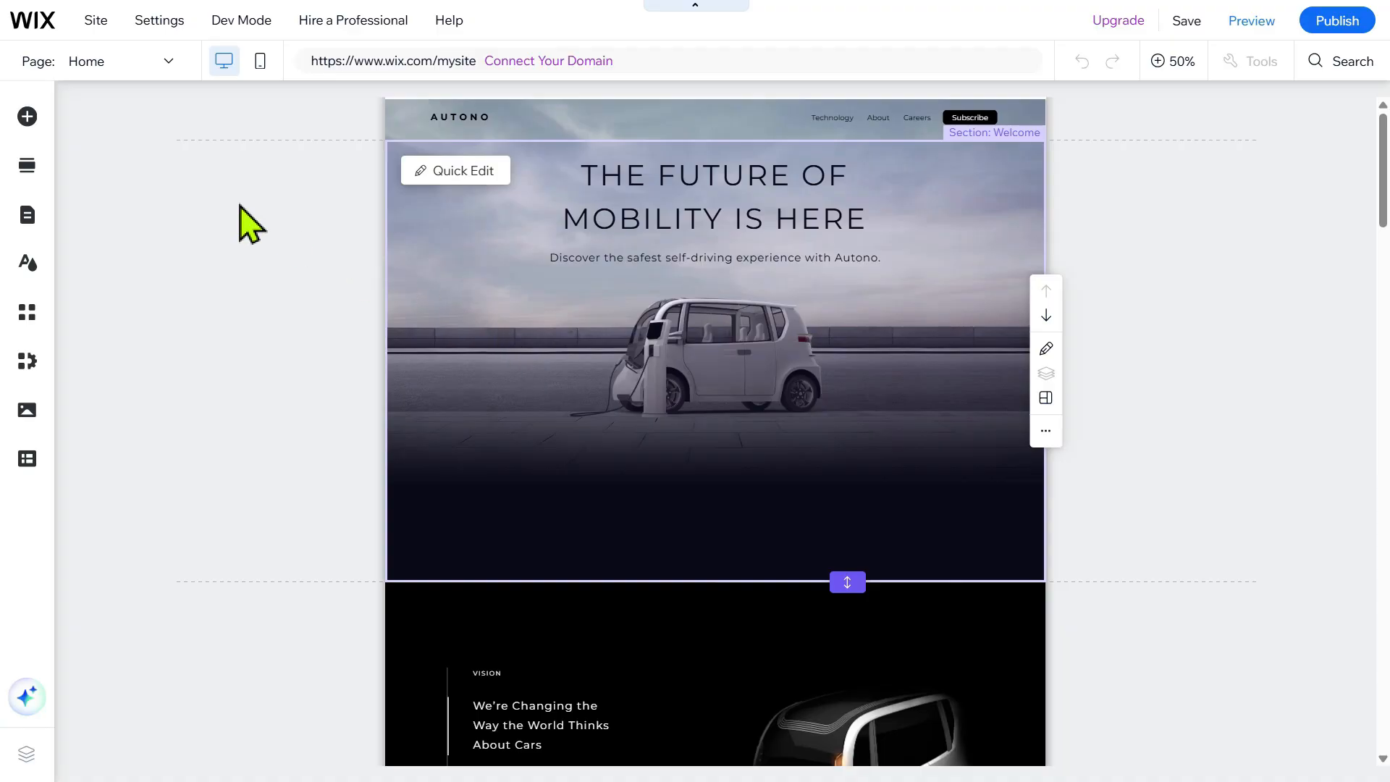
# - Look through the Interactive elements that can be added and the Wix App Market home page, closing each one
pyautogui.click(26, 117)
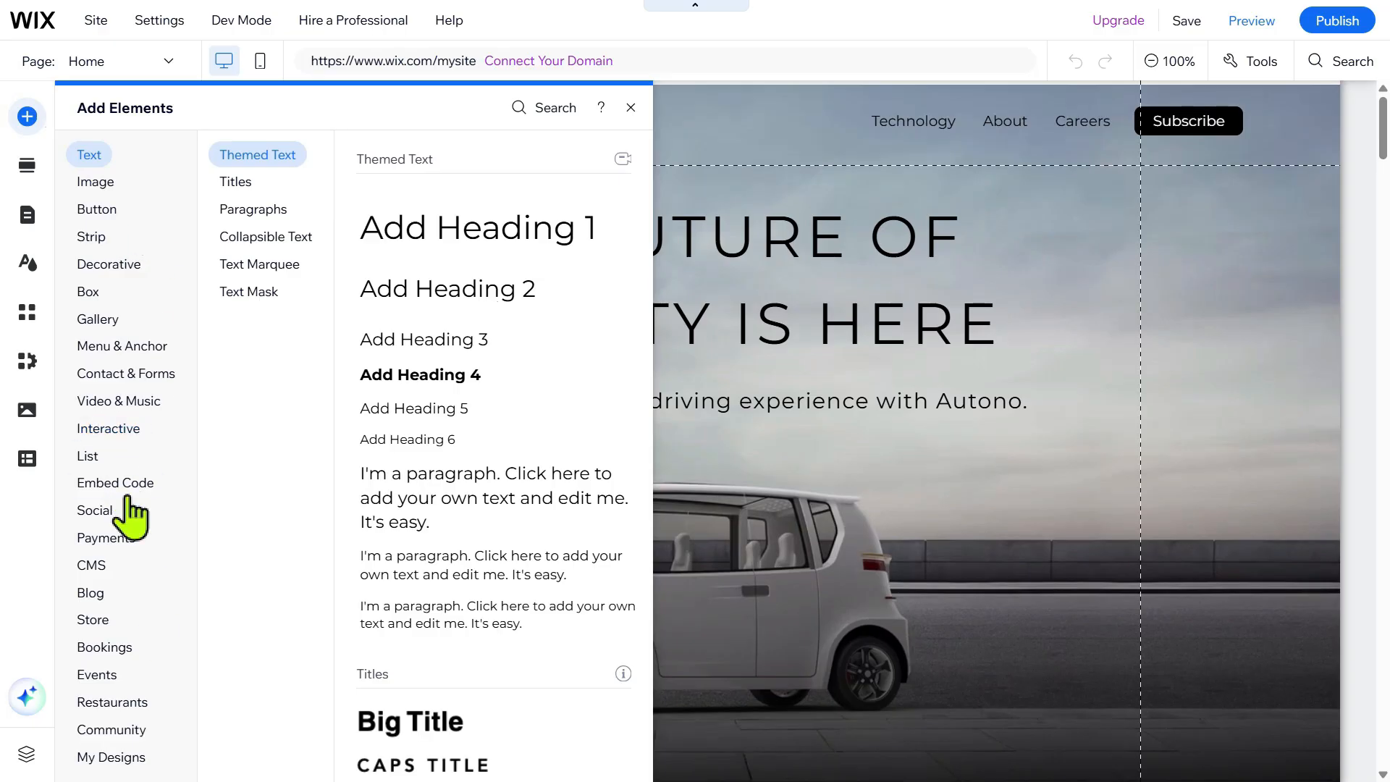
pyautogui.click(109, 428)
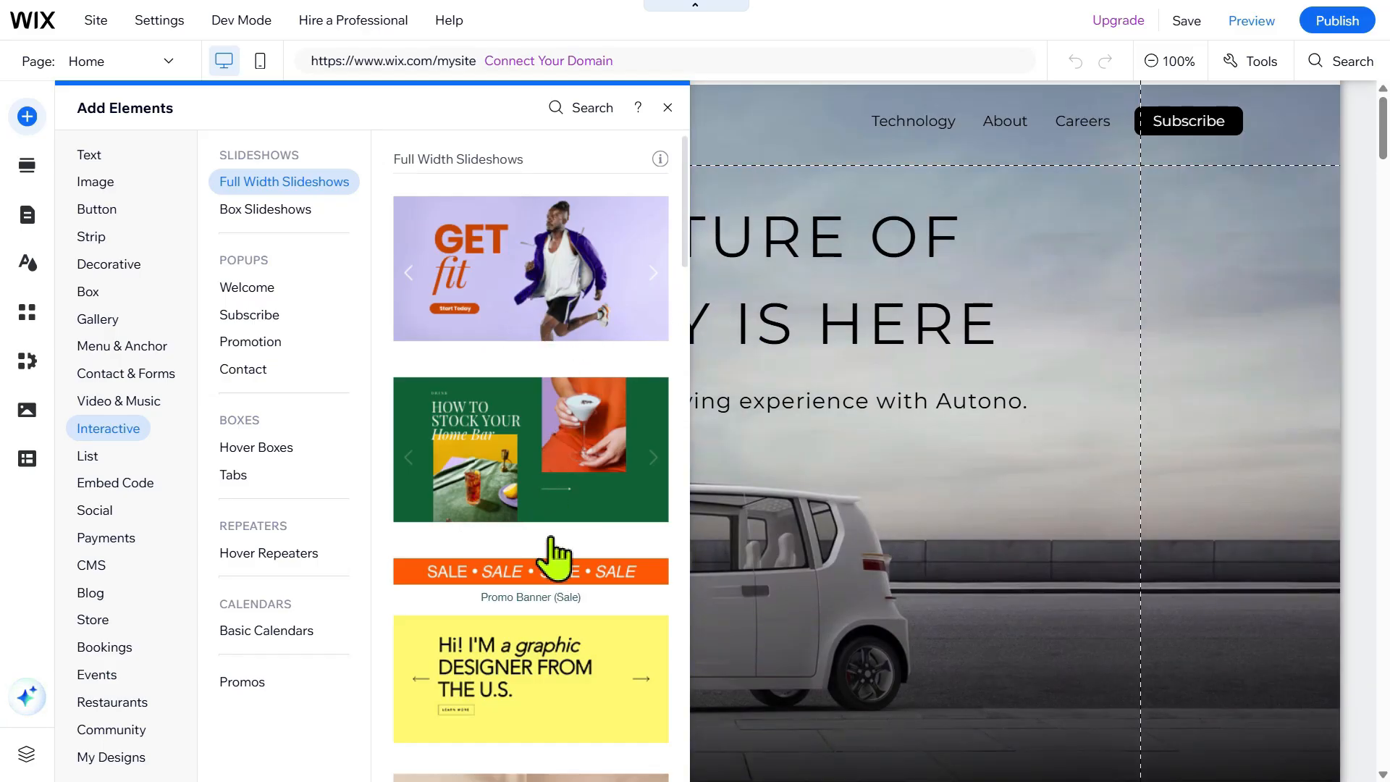
pyautogui.click(738, 260)
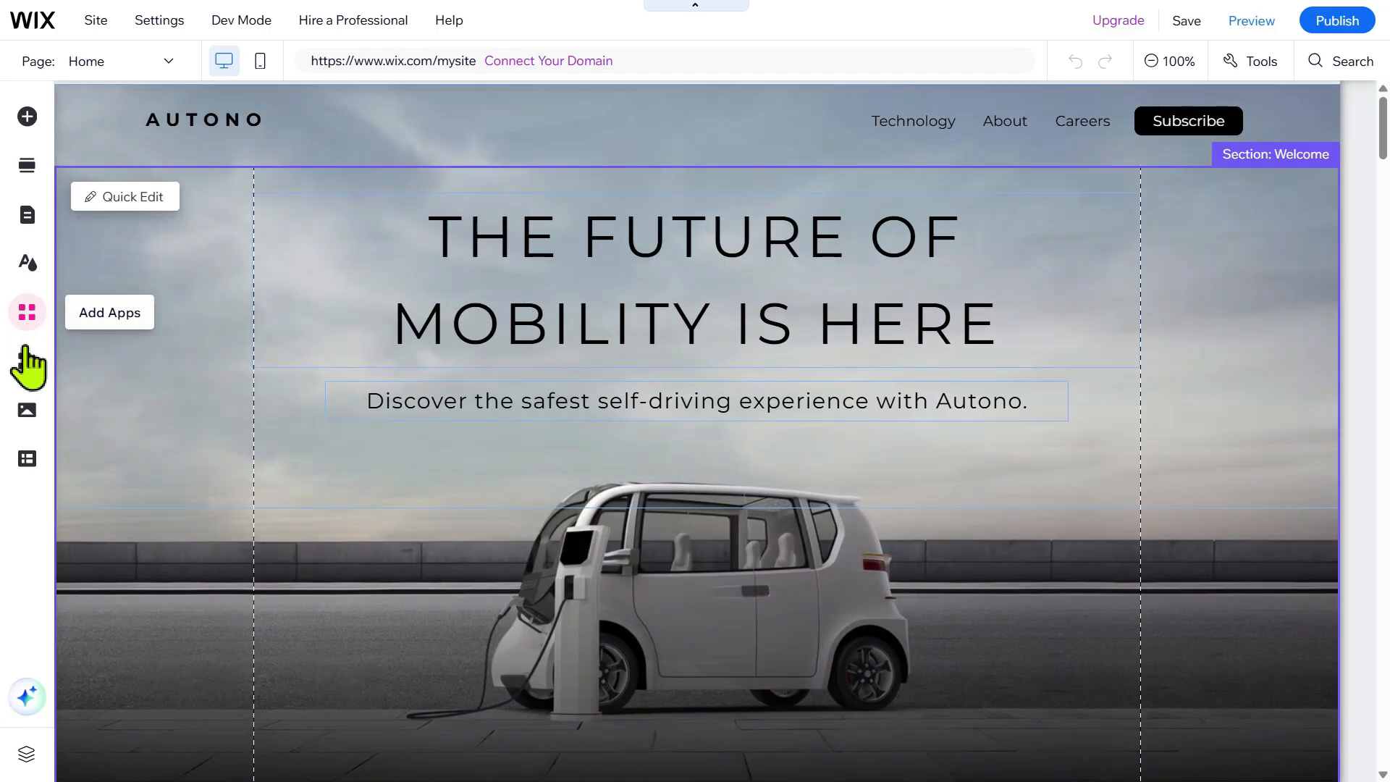
pyautogui.click(26, 312)
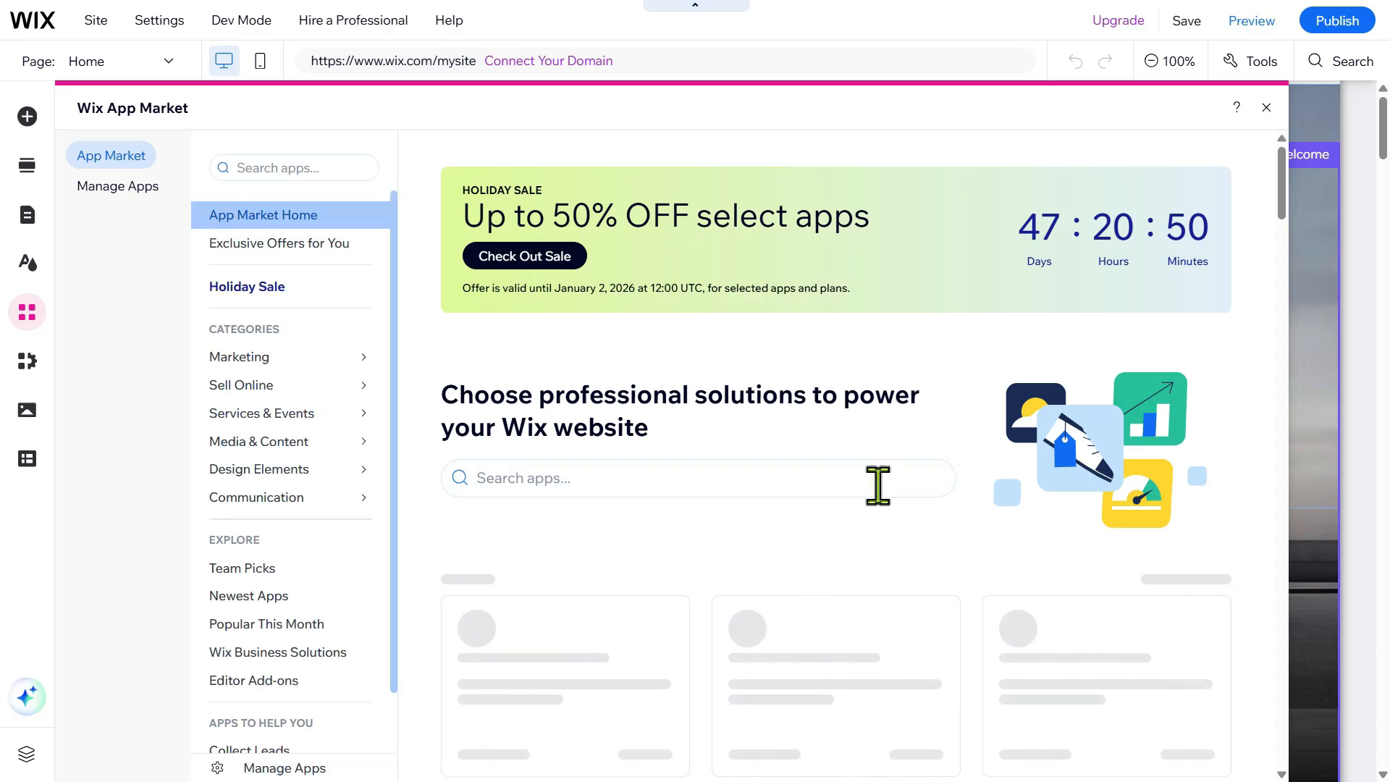
pyautogui.click(1263, 107)
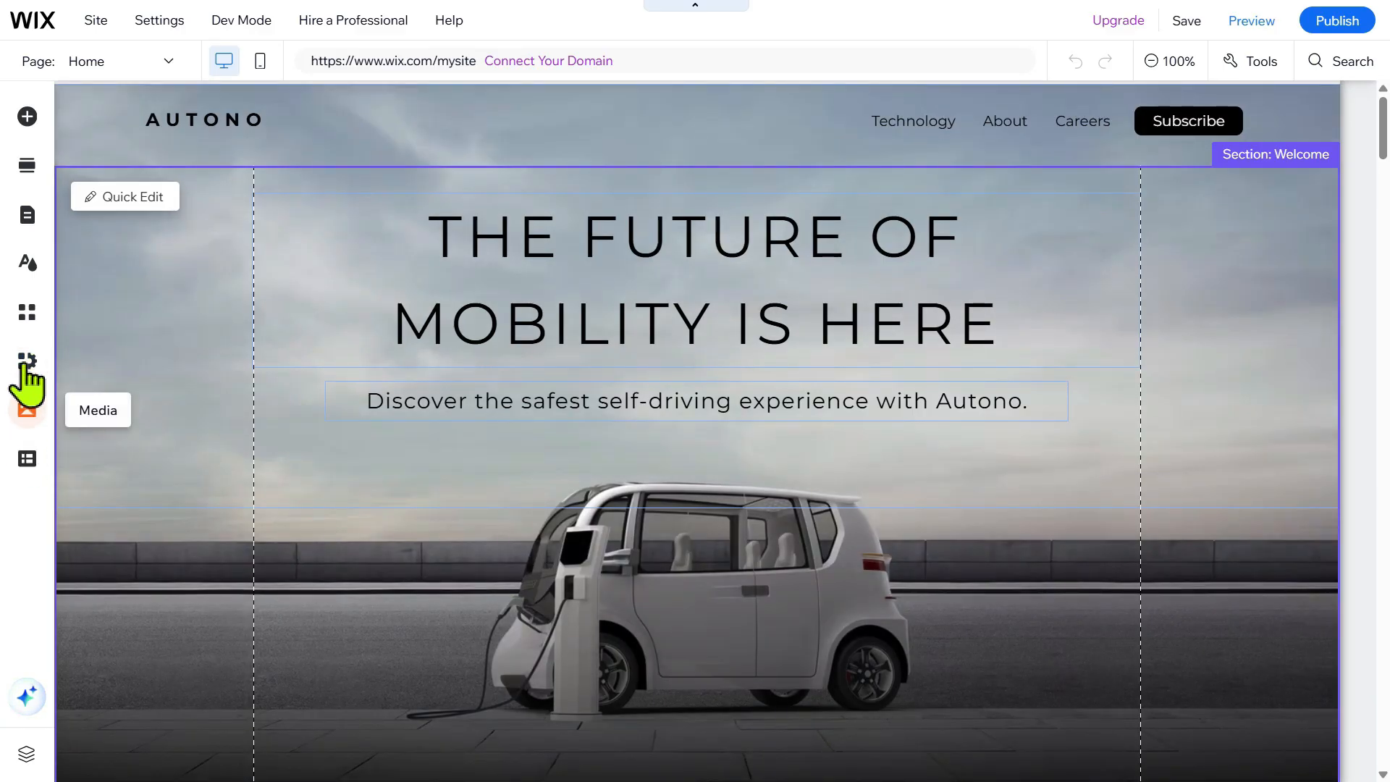
# - Check the Interactive elements once more, close them and preview the Autono site
pyautogui.click(26, 129)
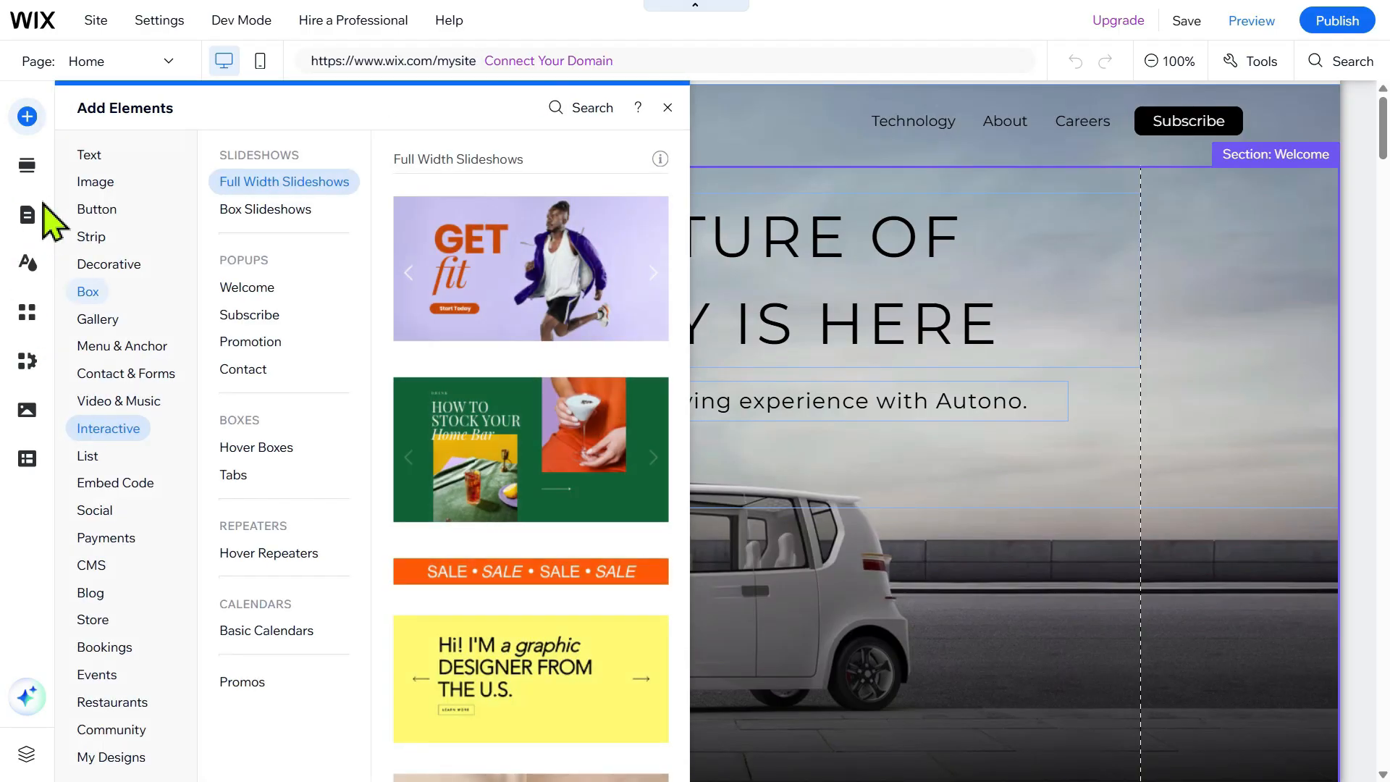
pyautogui.click(752, 246)
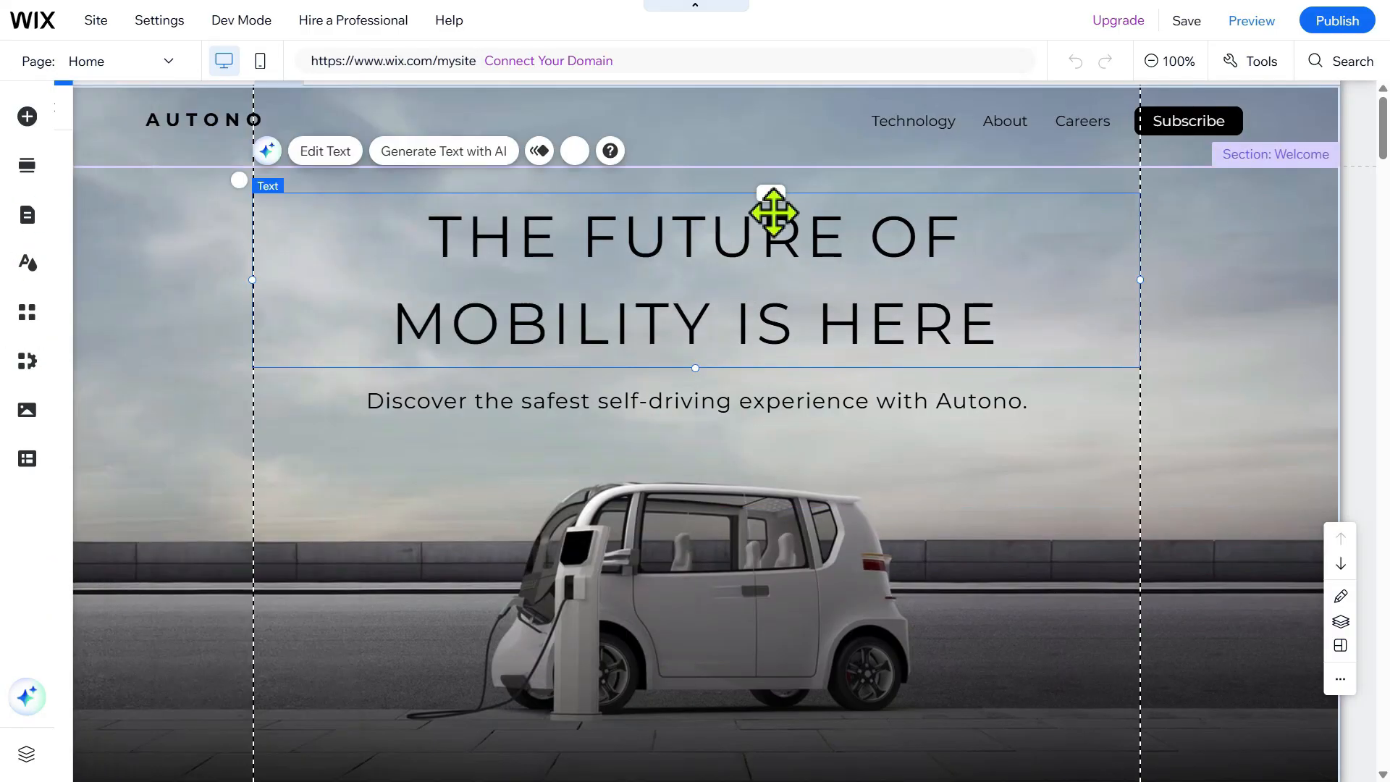
pyautogui.click(1239, 23)
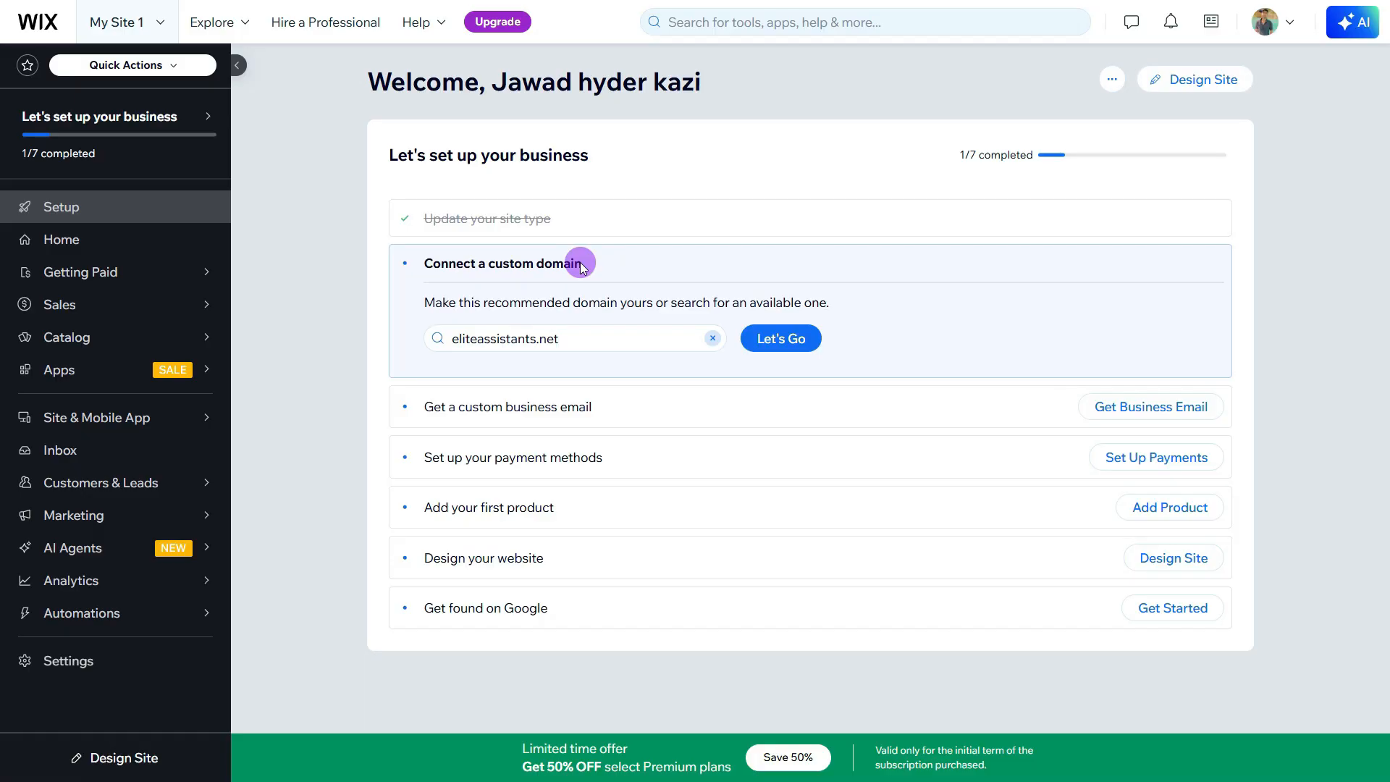
# - View My Site 1's installed apps, and open its checkout form for editing from the Checkout settings
pyautogui.moveTo(72, 377)
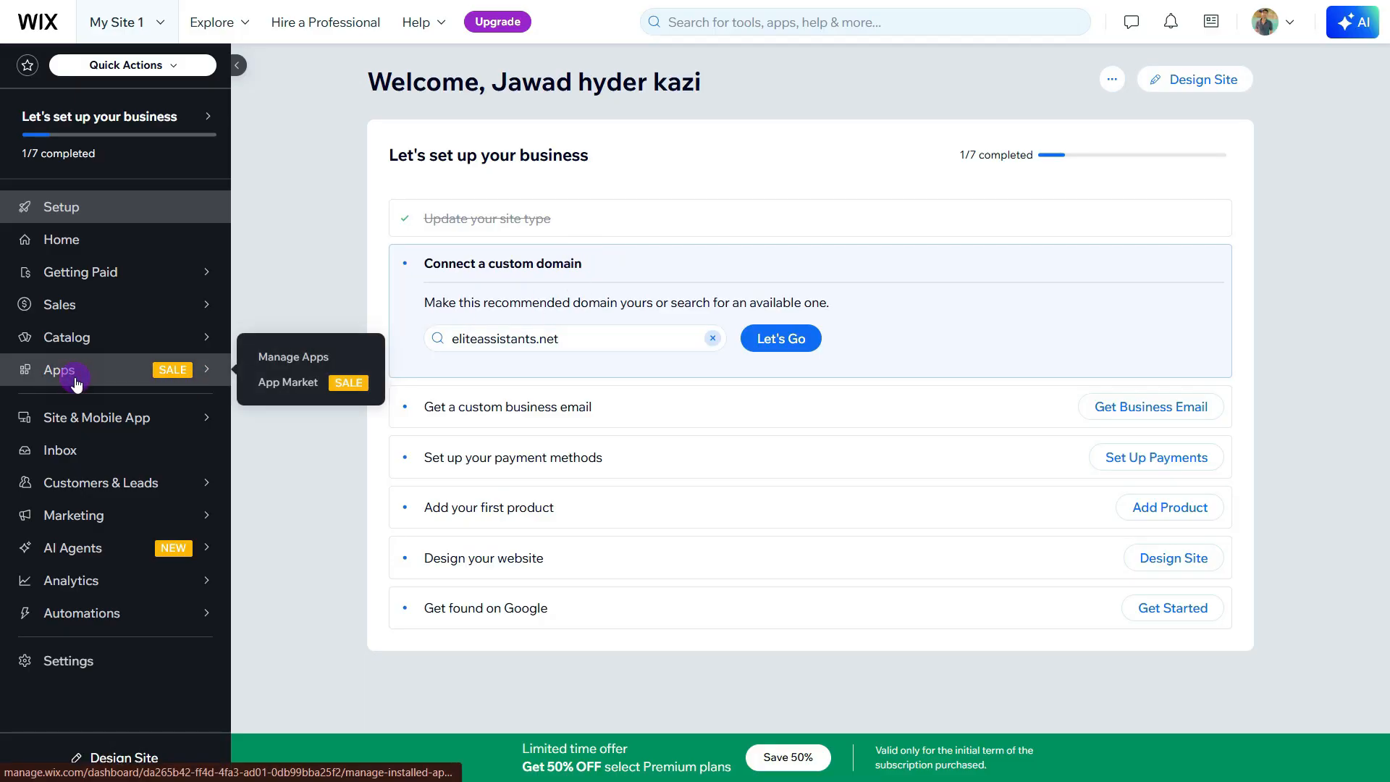
pyautogui.click(76, 383)
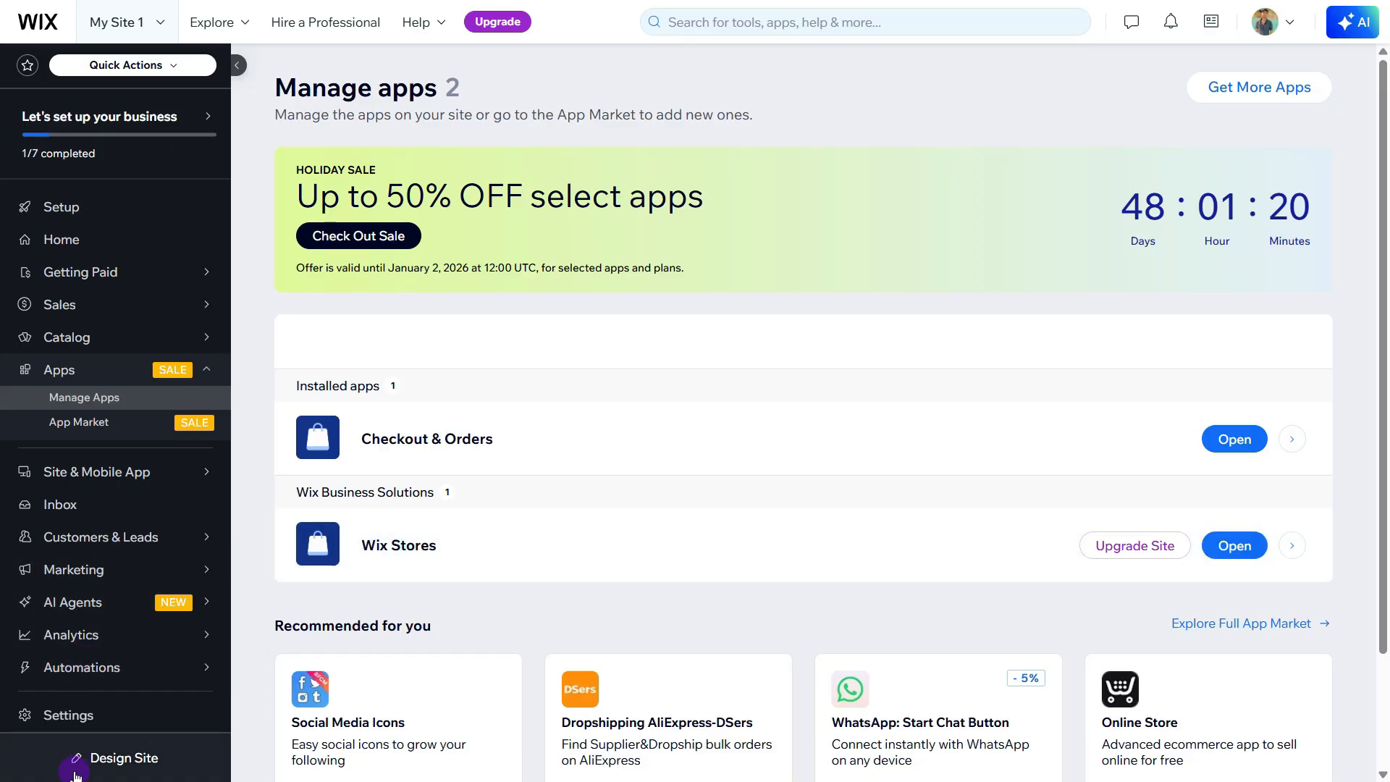
pyautogui.click(103, 715)
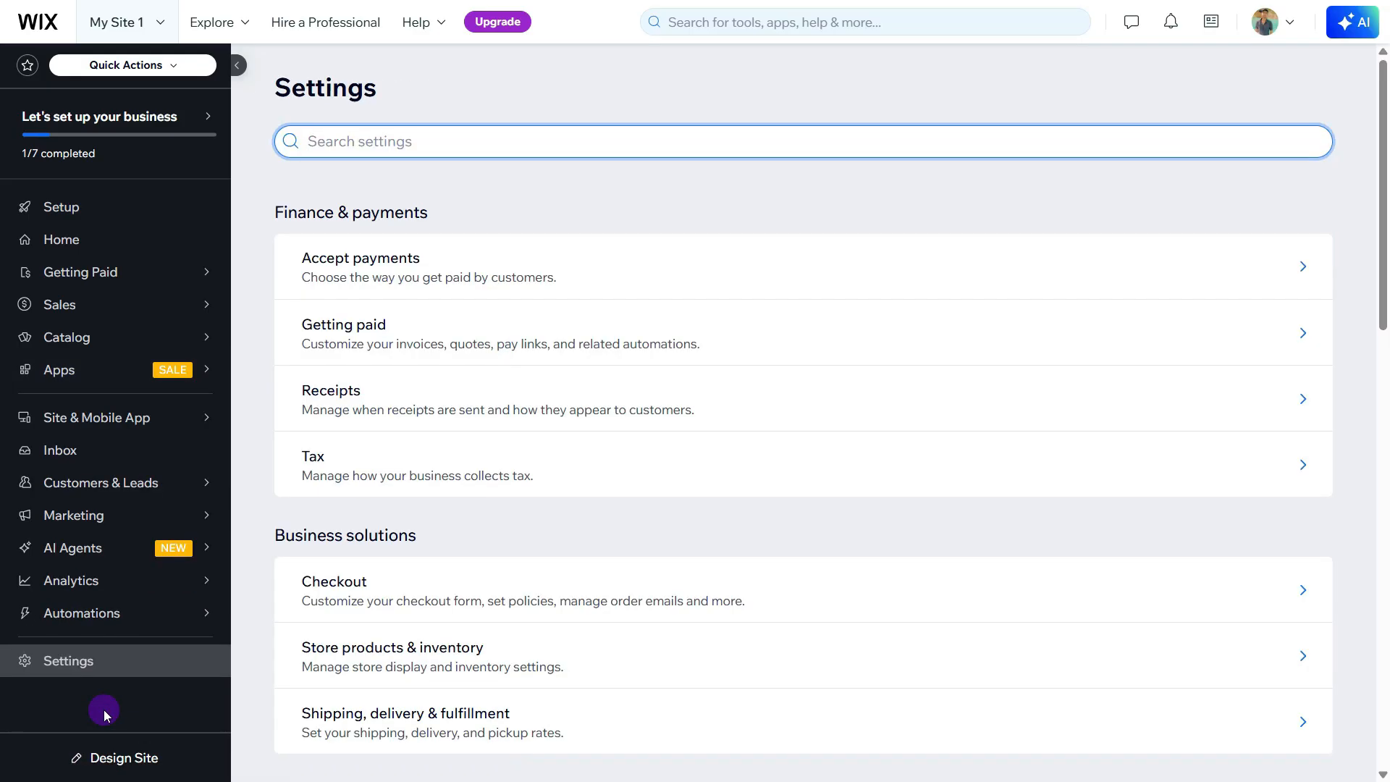
pyautogui.click(402, 587)
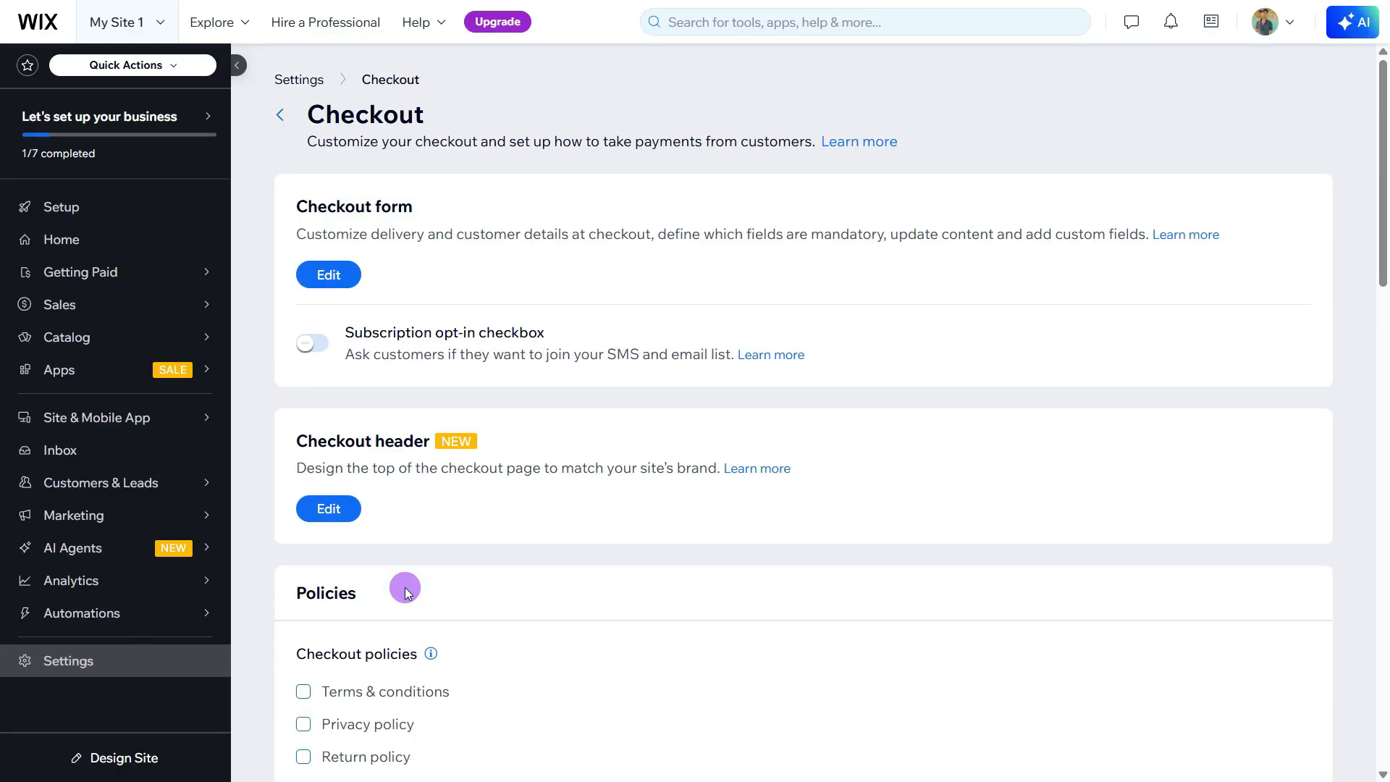
pyautogui.click(336, 274)
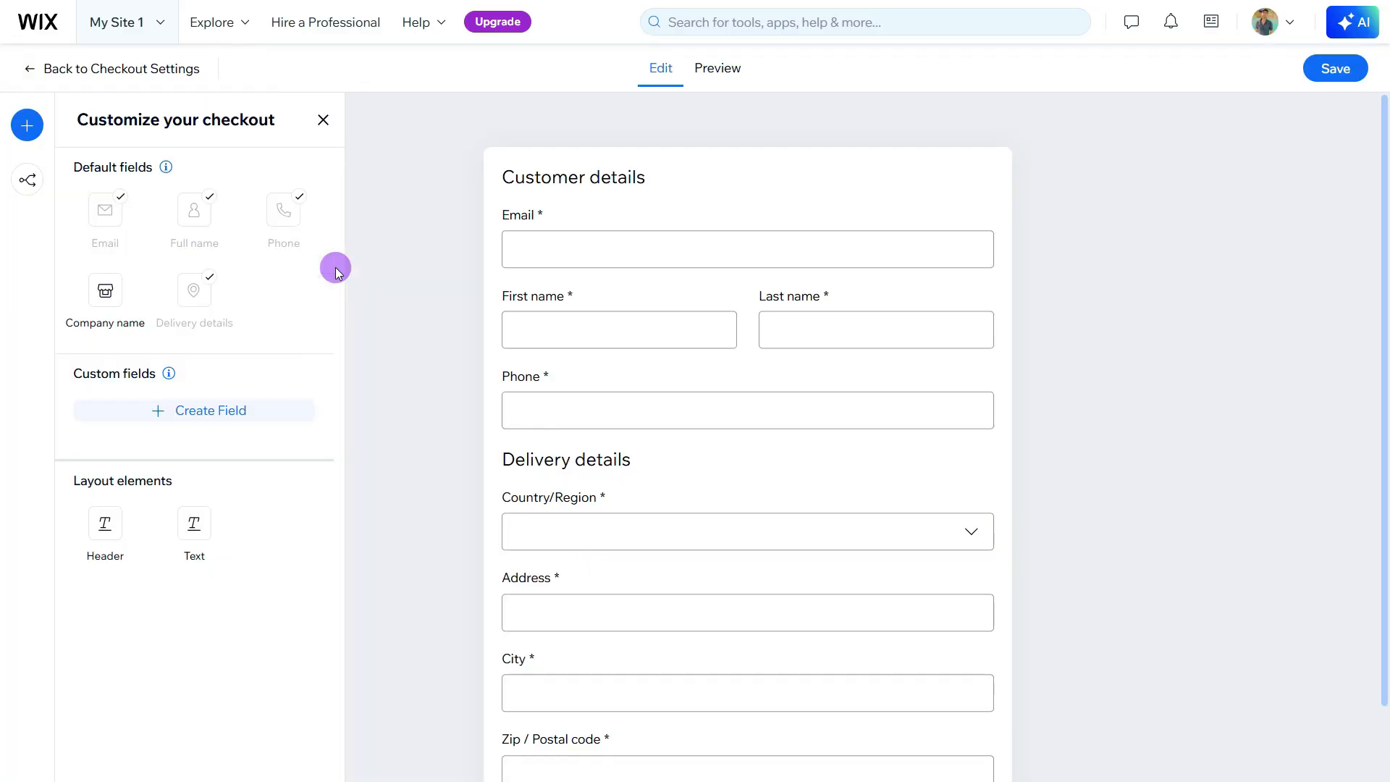
# - Add the default Company name field to the checkout form between the name fields and the Phone field
pyautogui.scroll(-1, 650, 360)
pyautogui.scroll(1, 650, 359)
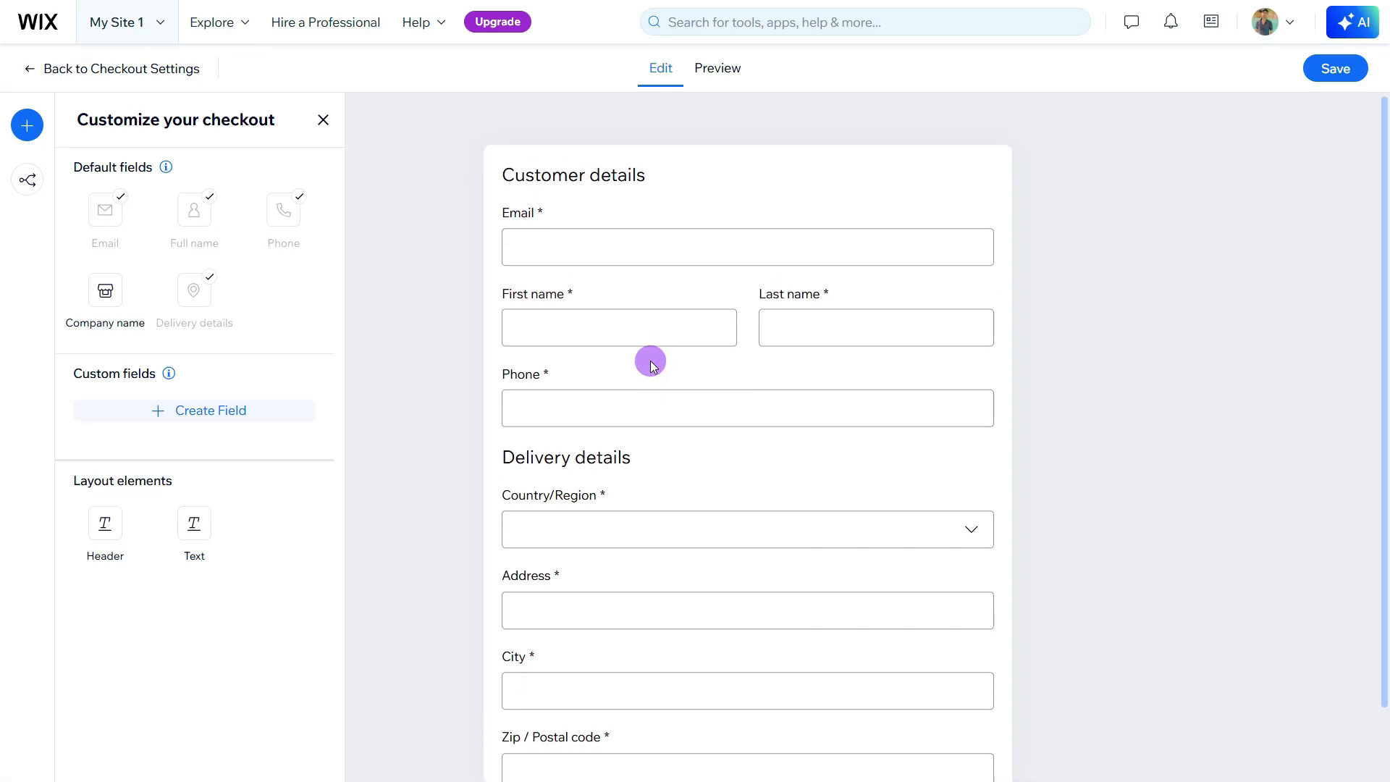
pyautogui.moveTo(102, 287); pyautogui.dragTo(599, 394)
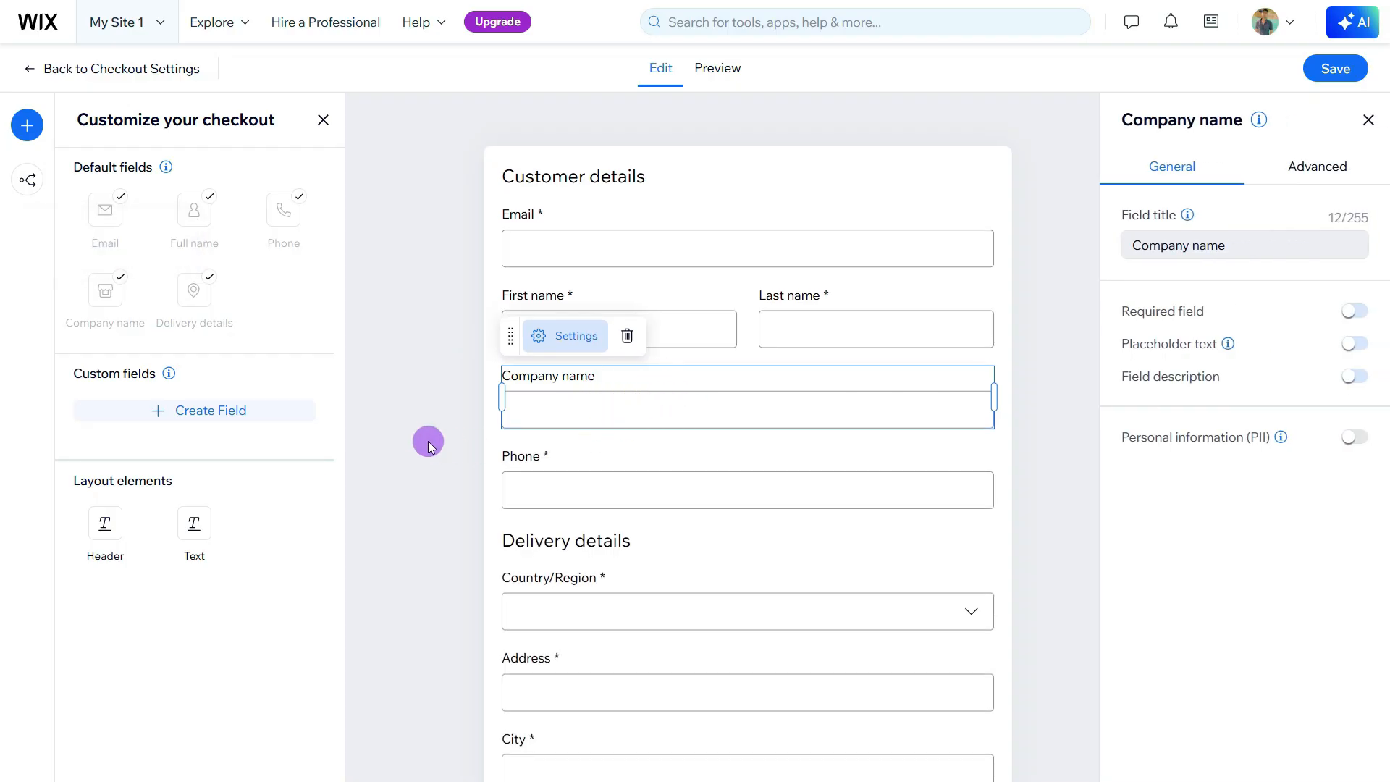
# - Browse the custom field types available for the checkout form, from short answer to multi choice
pyautogui.click(223, 408)
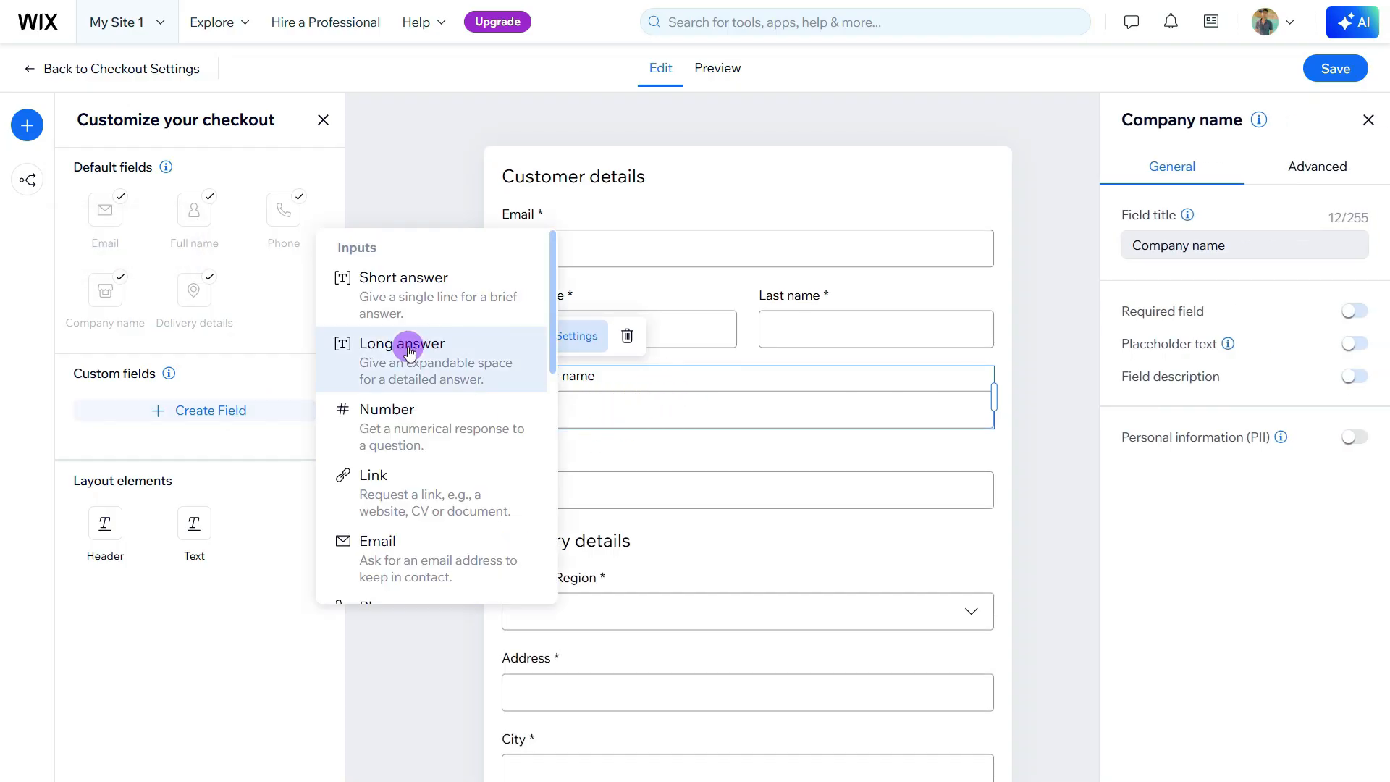
pyautogui.scroll(-4, 412, 472)
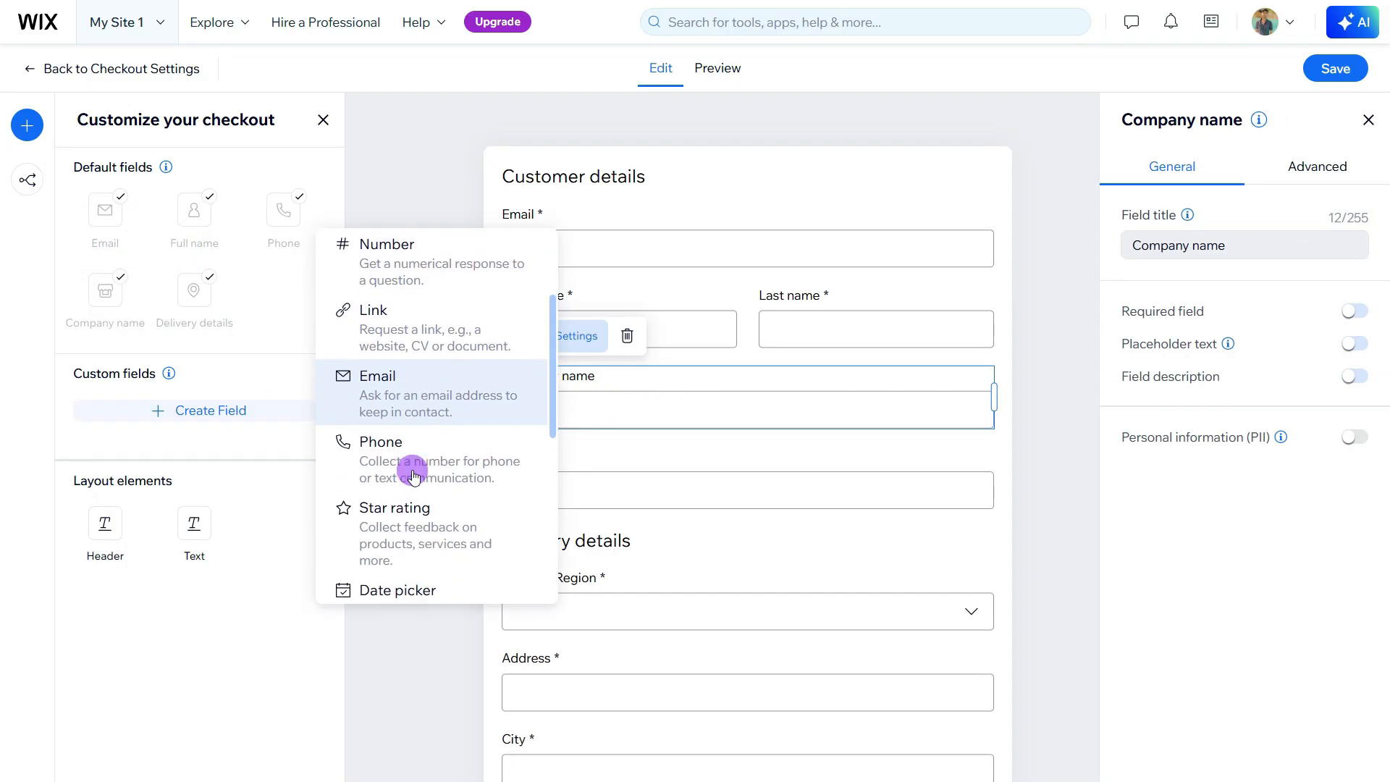
pyautogui.scroll(-2, 413, 471)
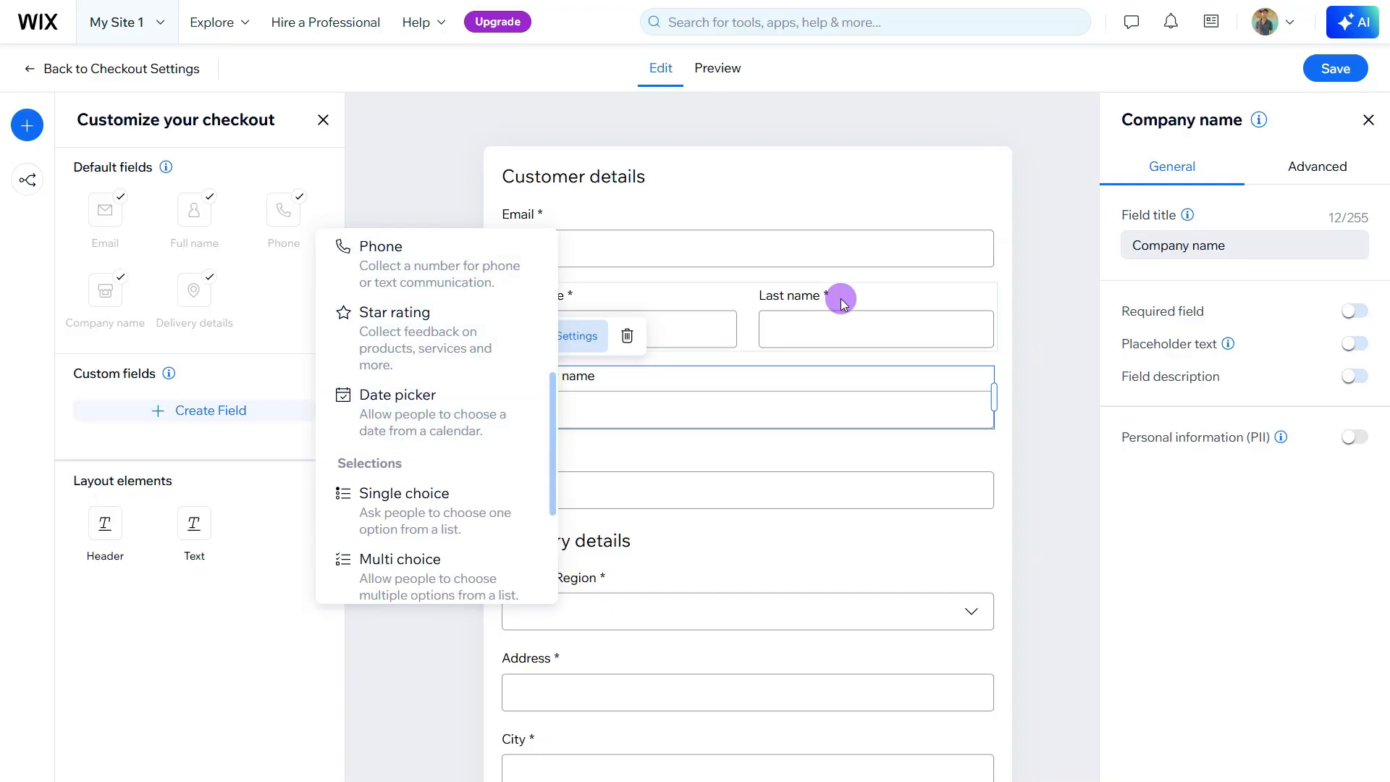
# - Save the checkout form, check its preview and return to editing
pyautogui.click(1325, 66)
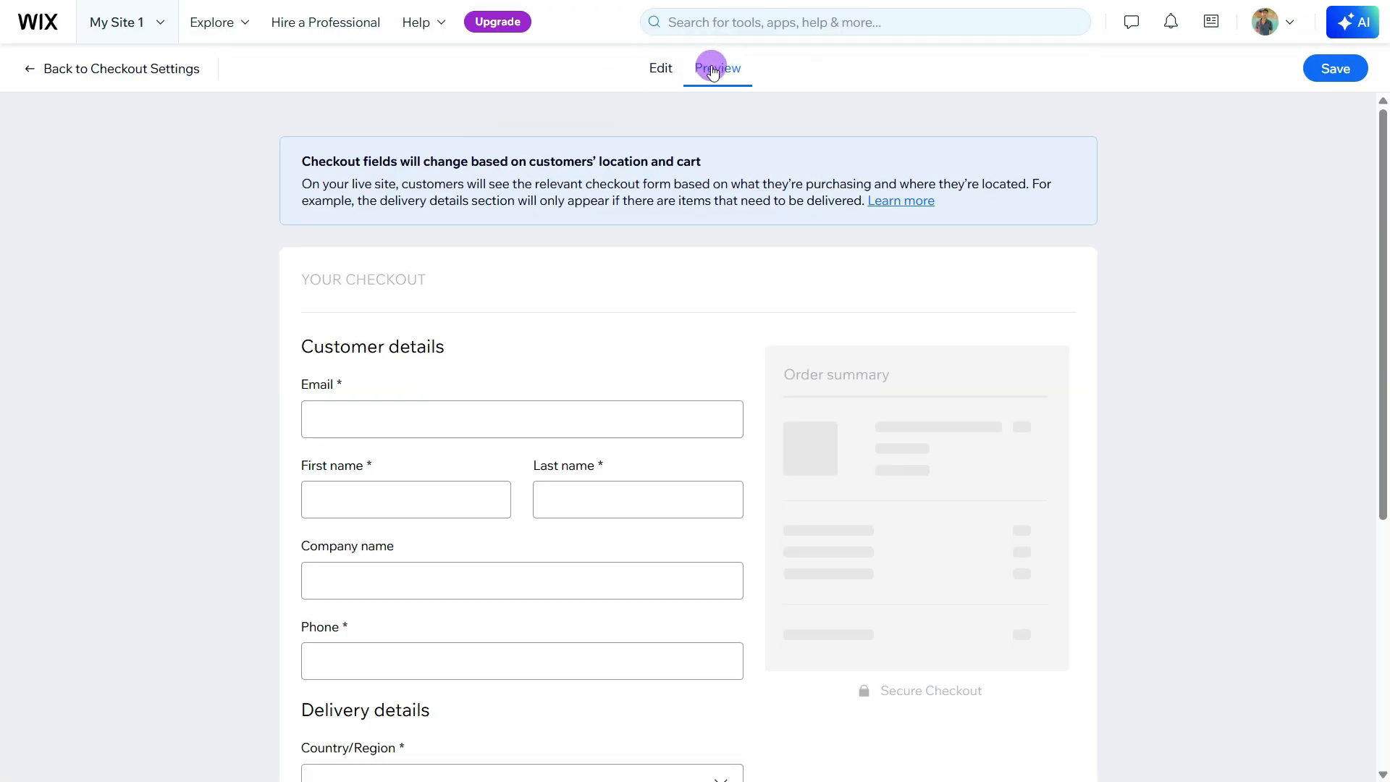
pyautogui.click(666, 69)
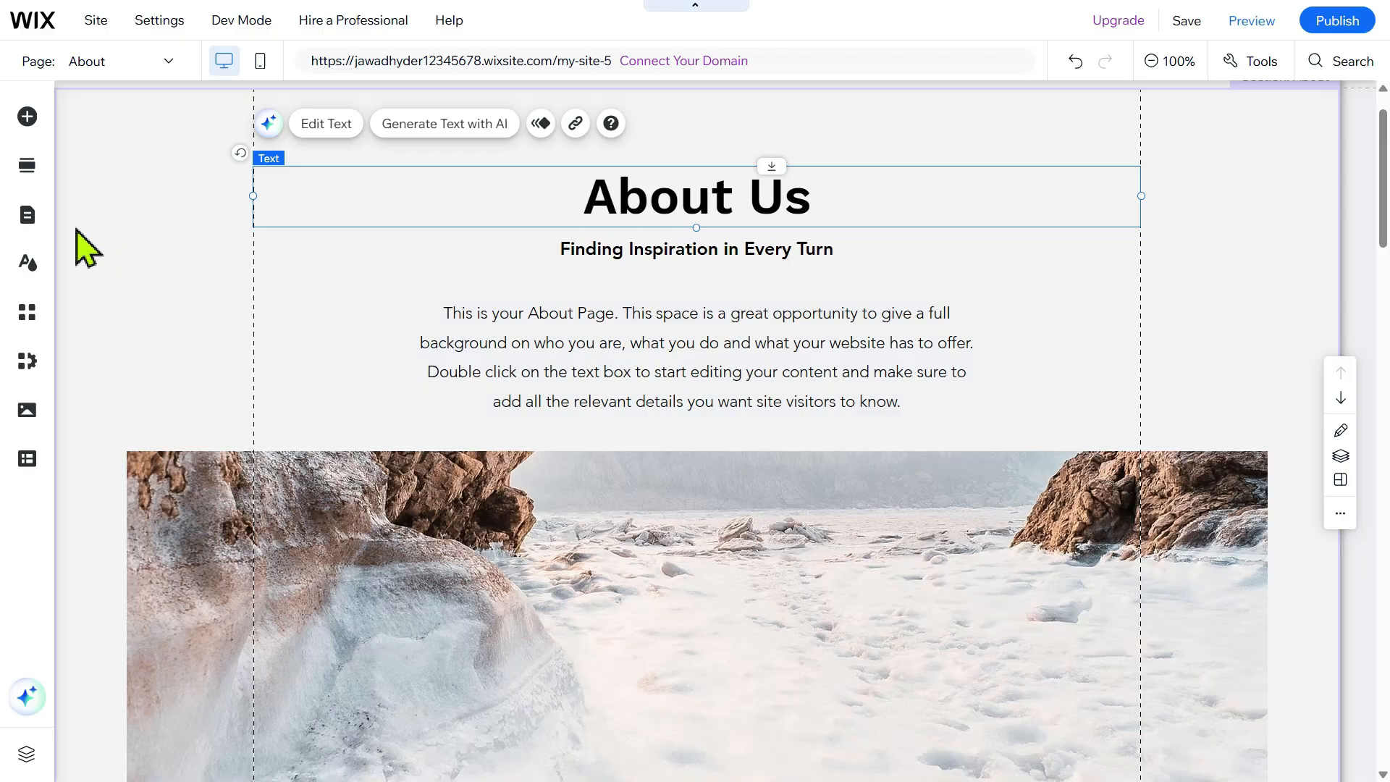
# - Open the SEO basics of the About page from the site's page list
pyautogui.click(27, 215)
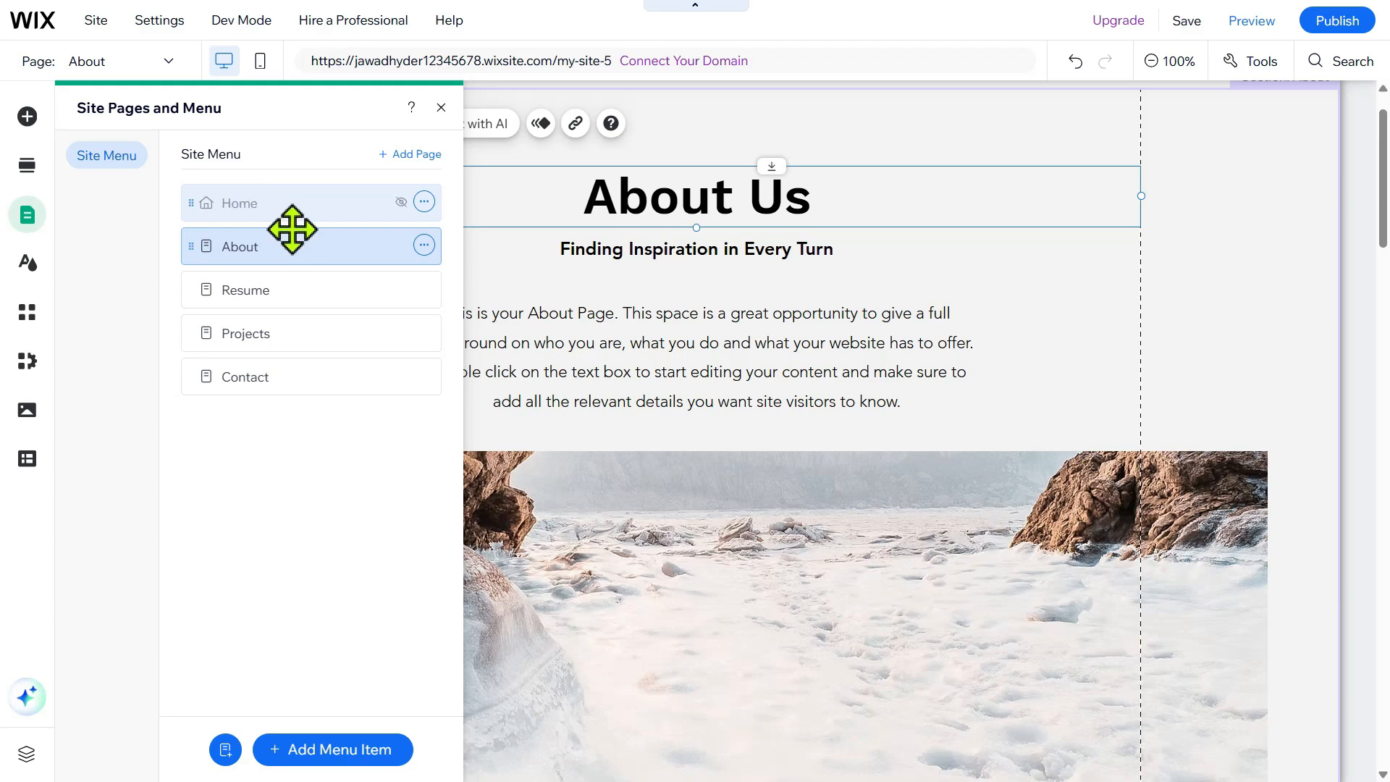
pyautogui.click(424, 246)
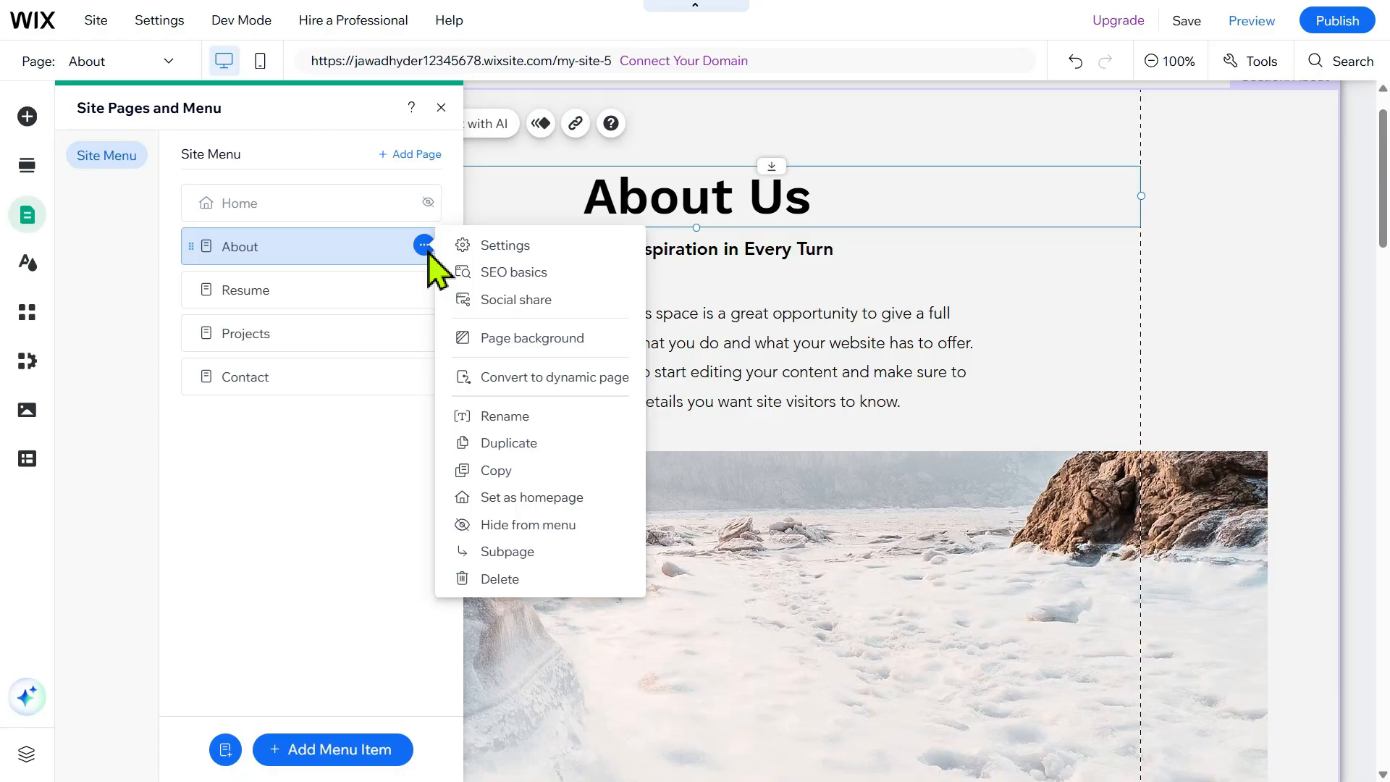
pyautogui.click(502, 274)
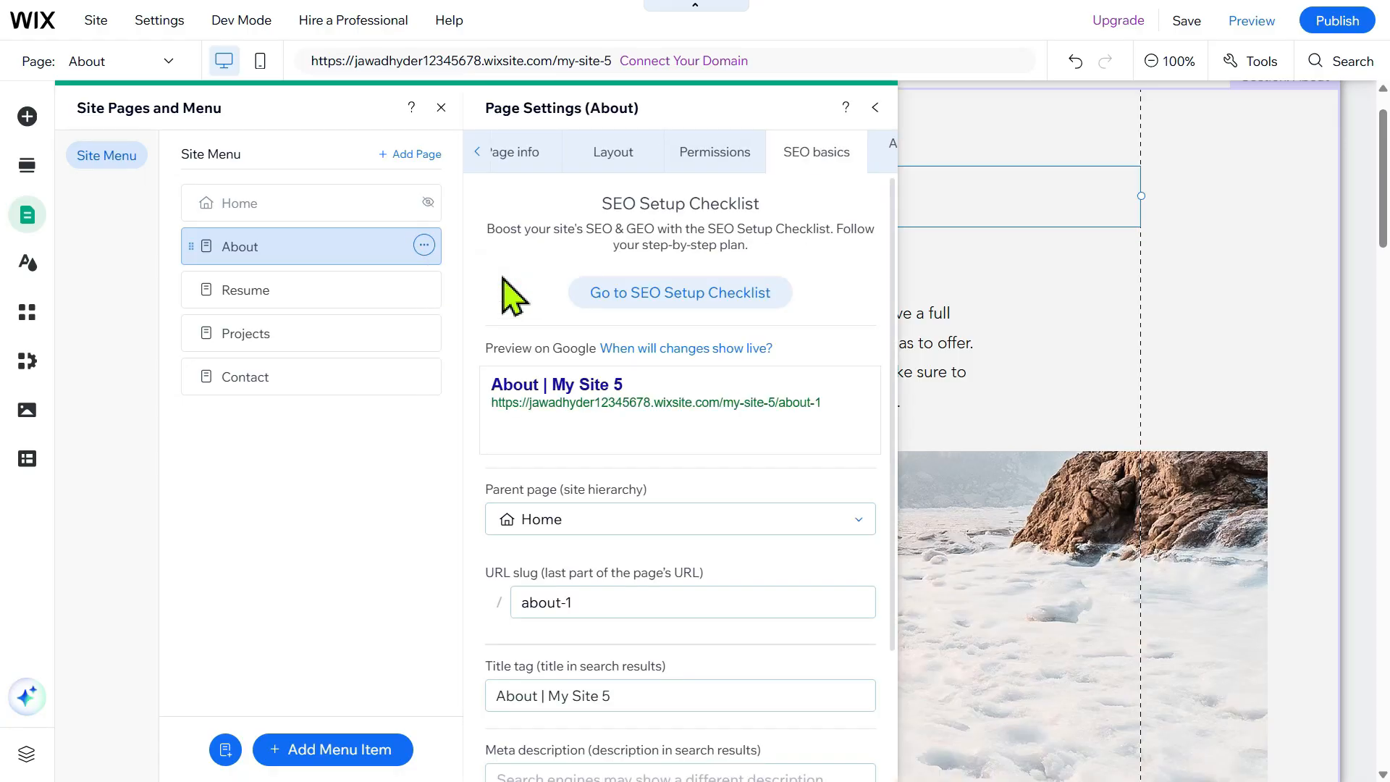
# - Review the About page's meta description, title tag and URL slug fields
pyautogui.scroll(-1, 590, 308)
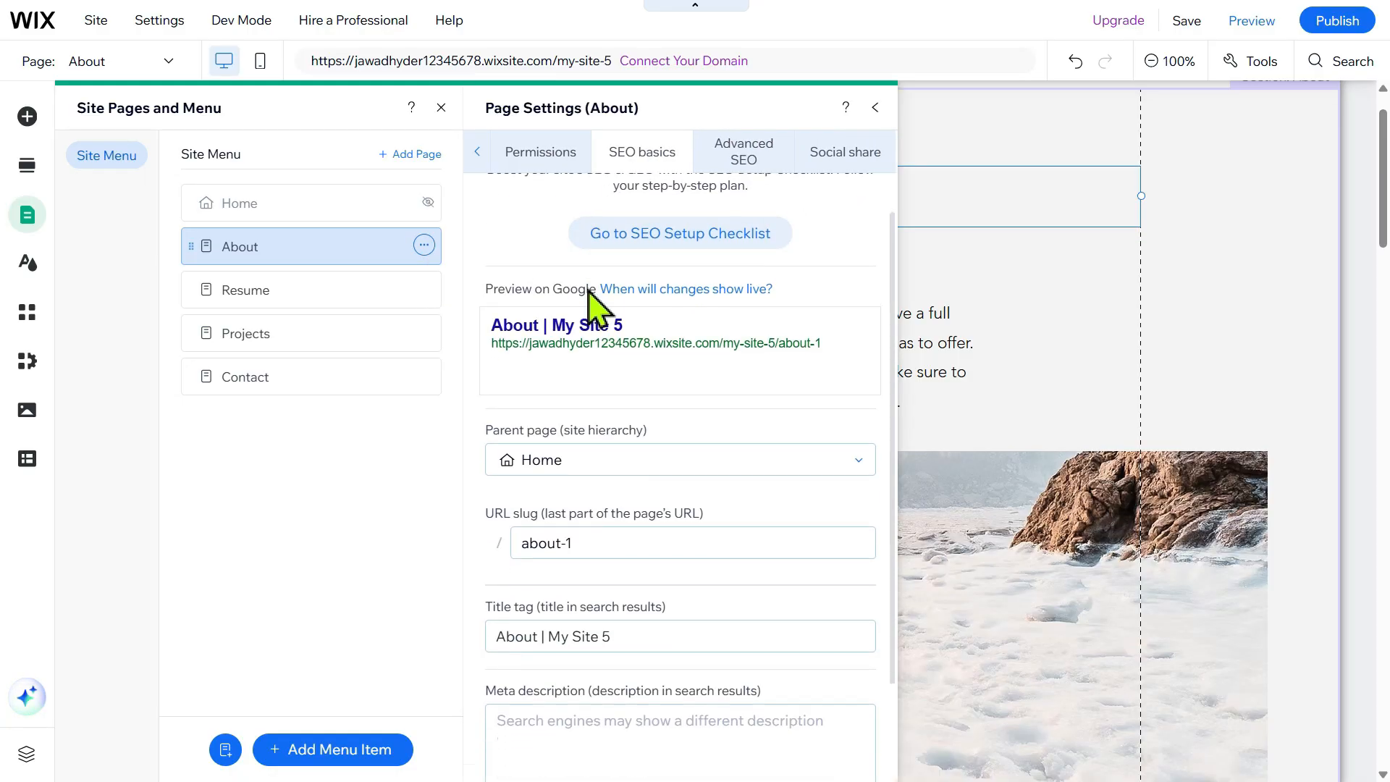
pyautogui.scroll(-2, 590, 307)
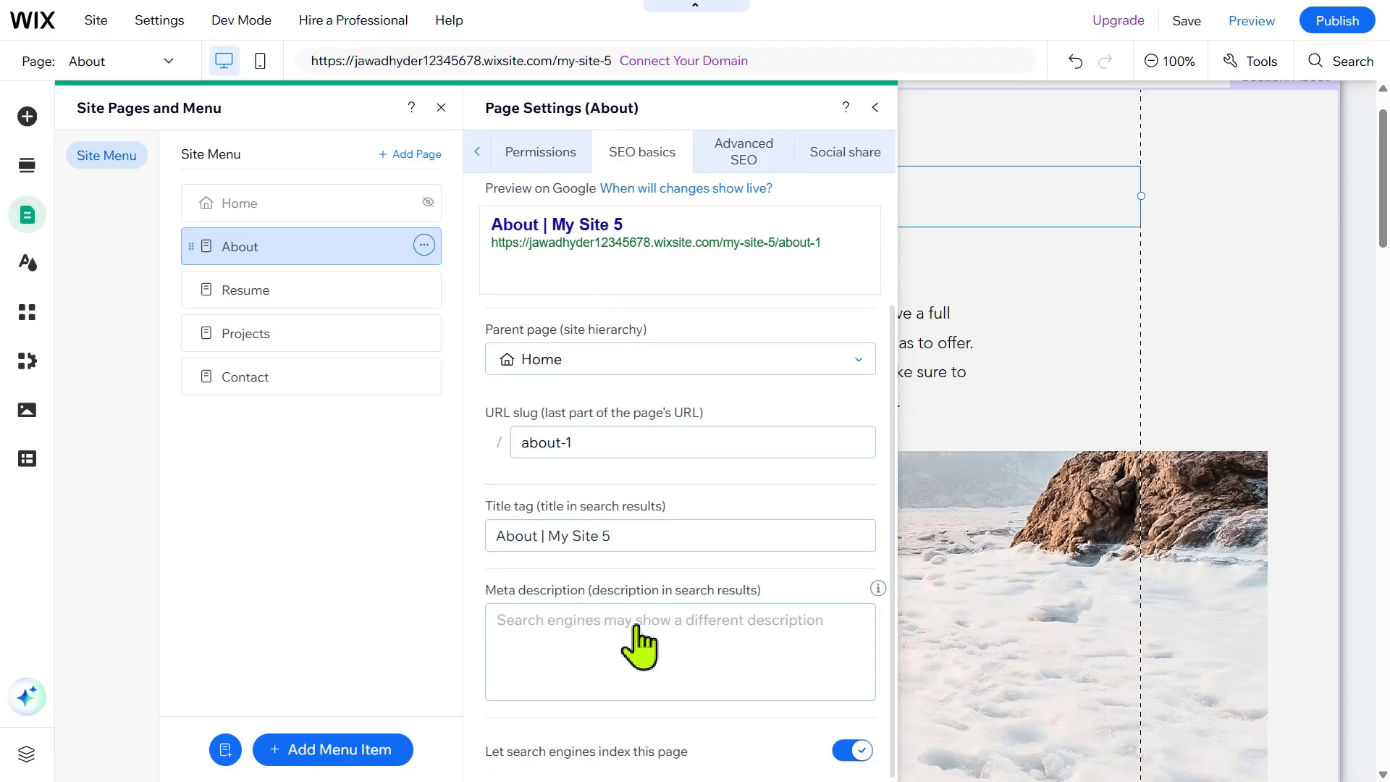
pyautogui.click(621, 651)
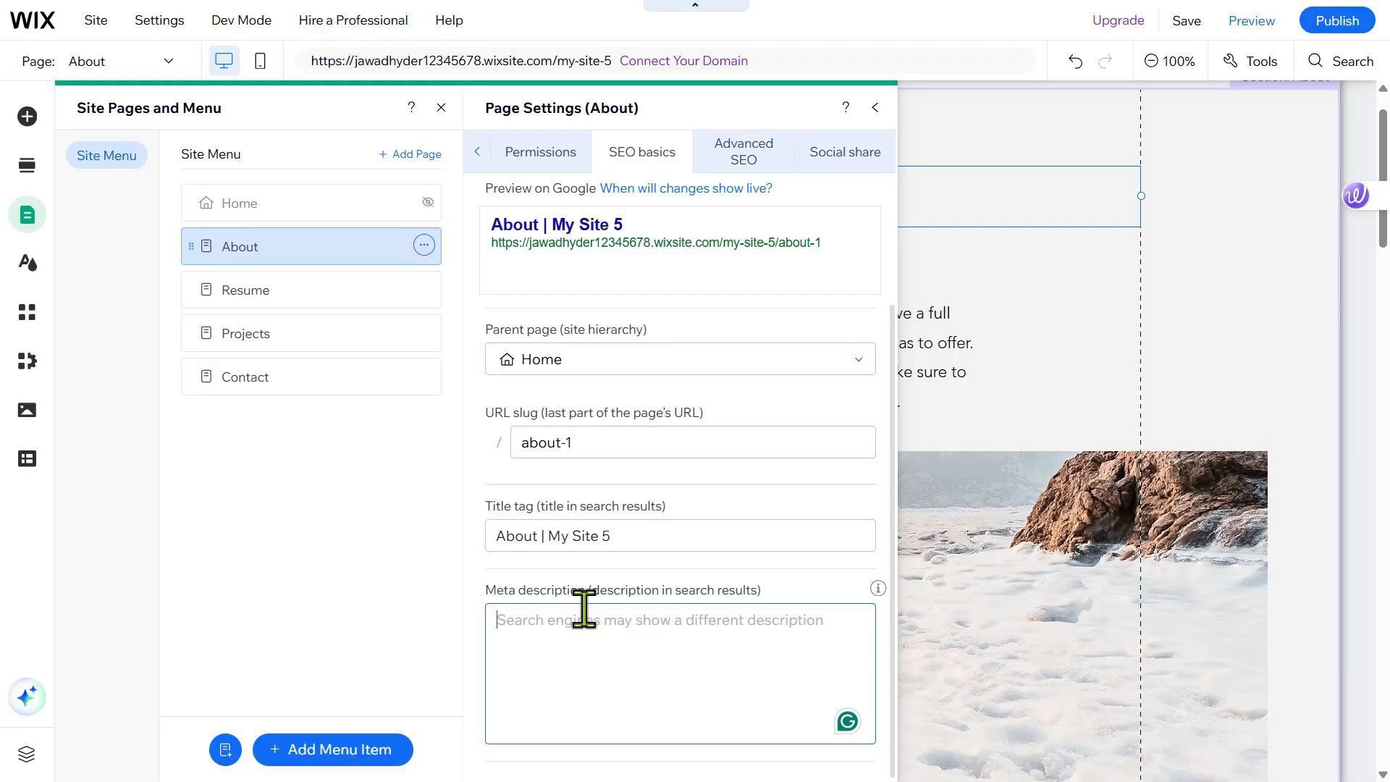
pyautogui.tripleClick(640, 535)
pyautogui.click(641, 535)
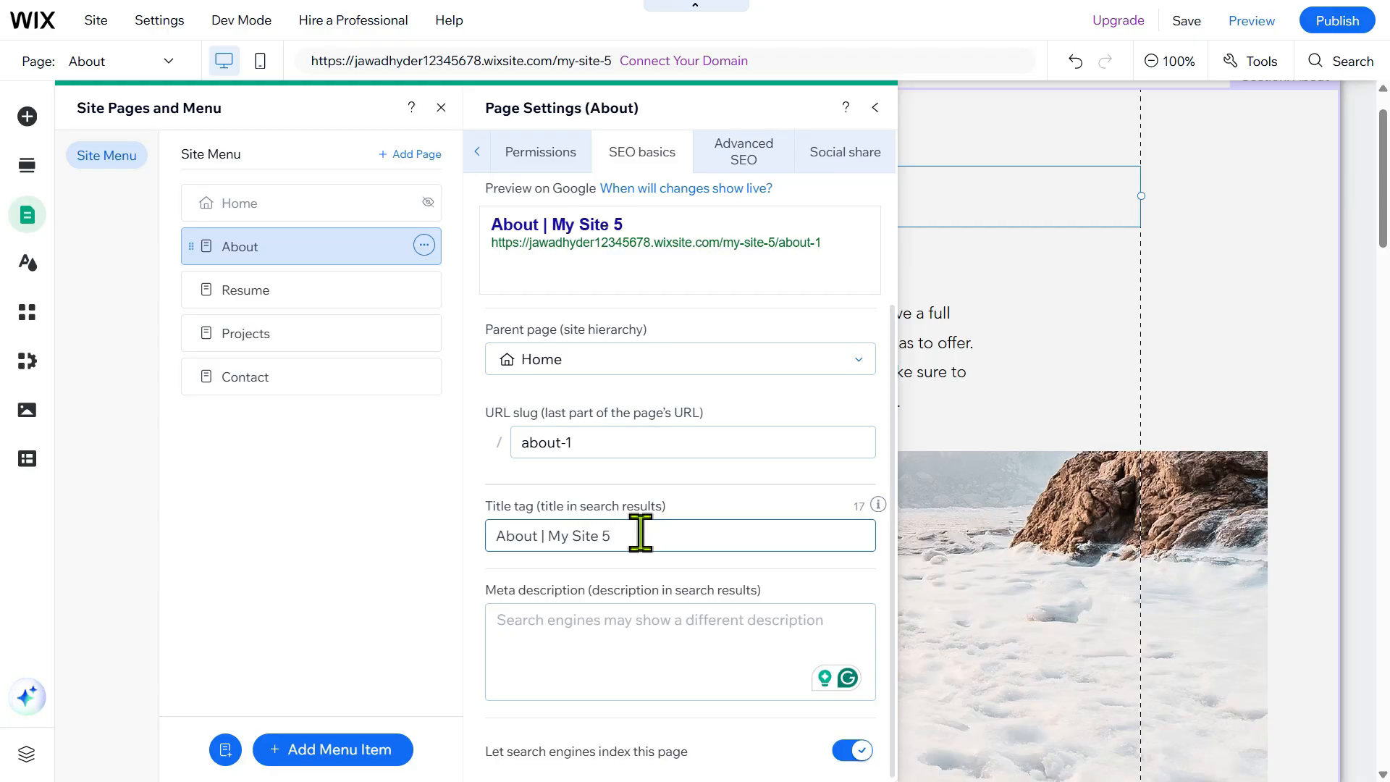
pyautogui.tripleClick(642, 438)
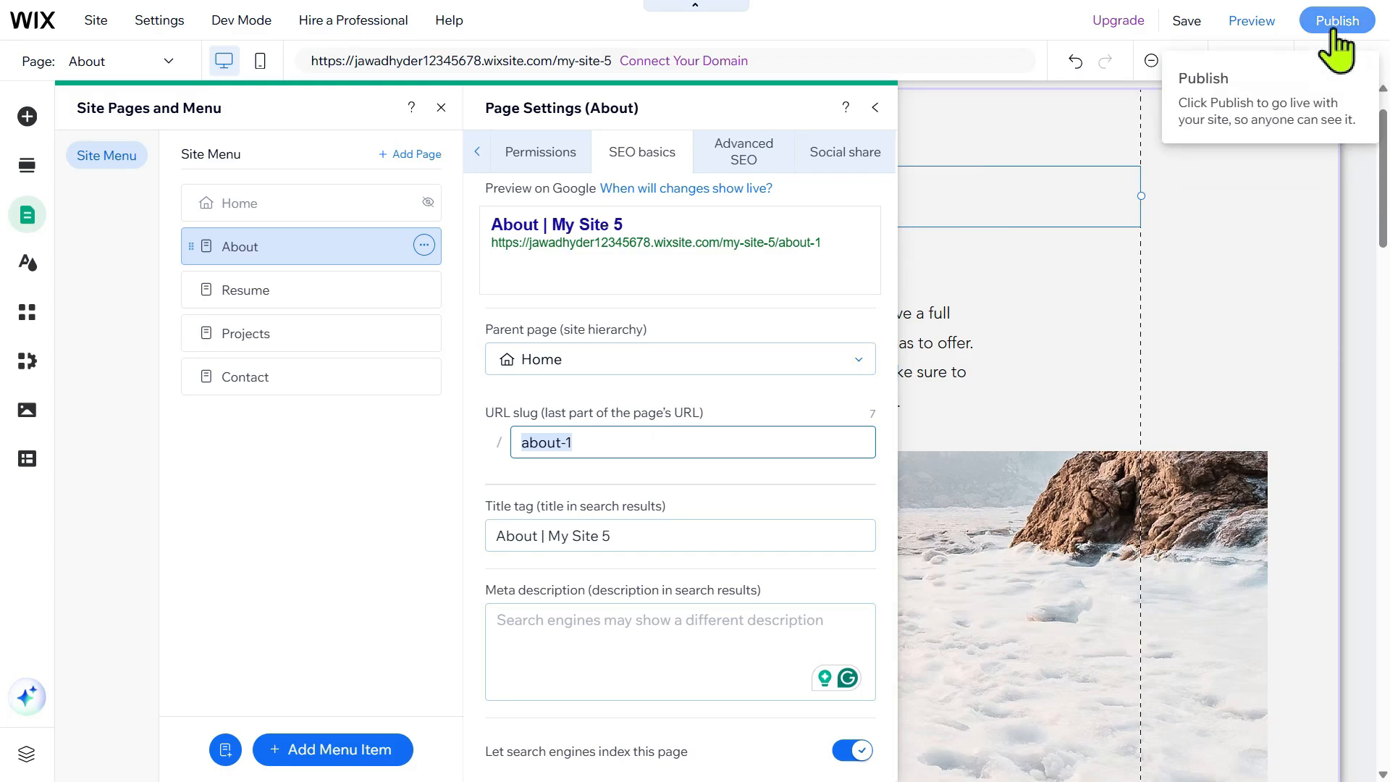
pyautogui.click(1156, 236)
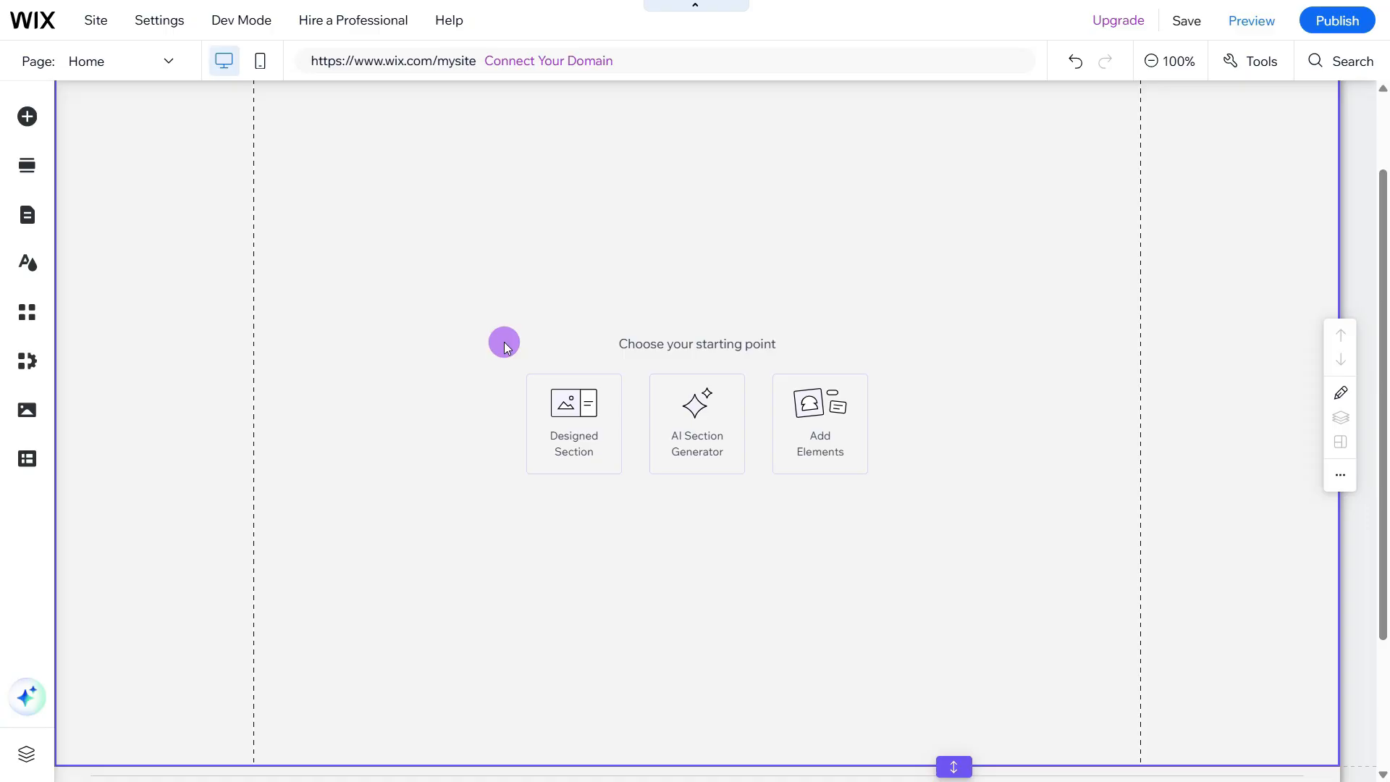
# - Search the Wix App Market for "WIX FAQ" and add the Wix FAQ app to the Home page
pyautogui.click(26, 312)
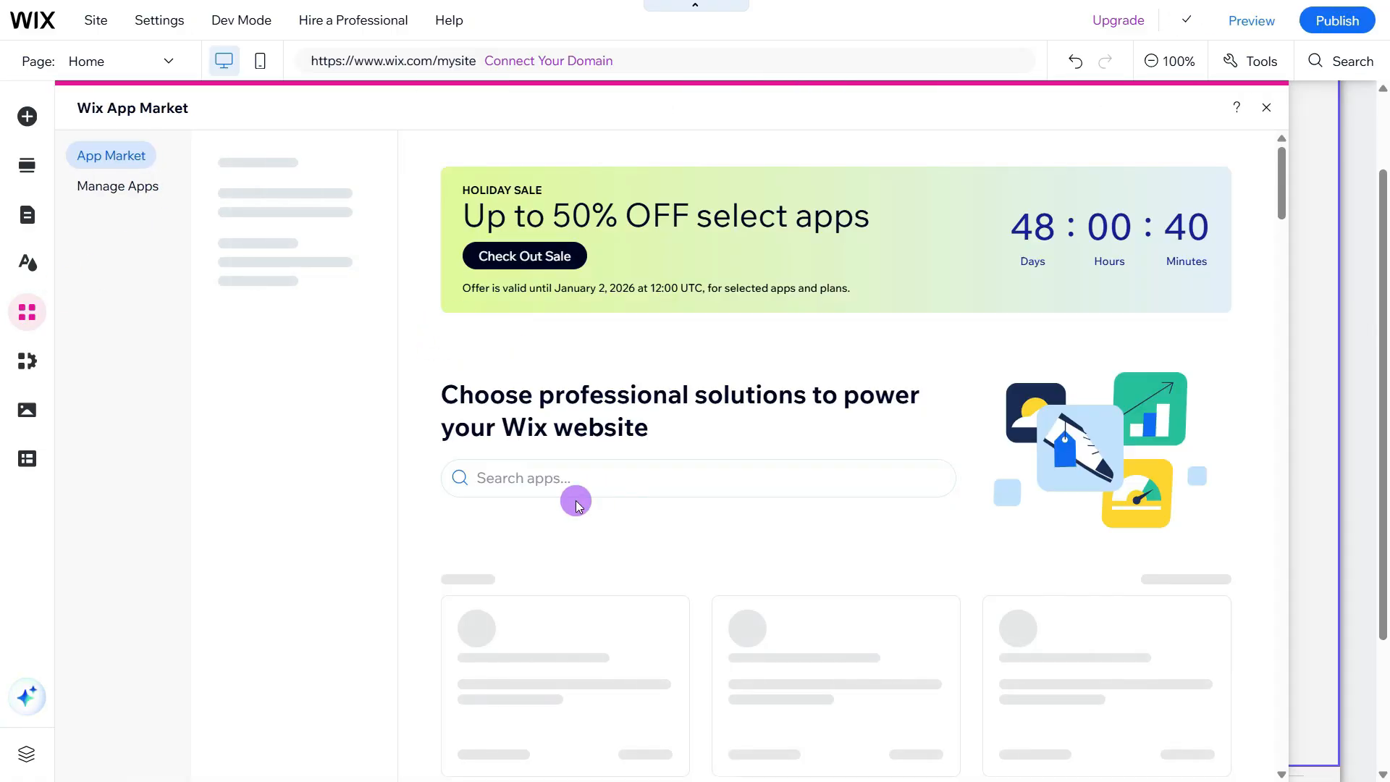
pyautogui.click(564, 477)
pyautogui.write('WIX FAQ')
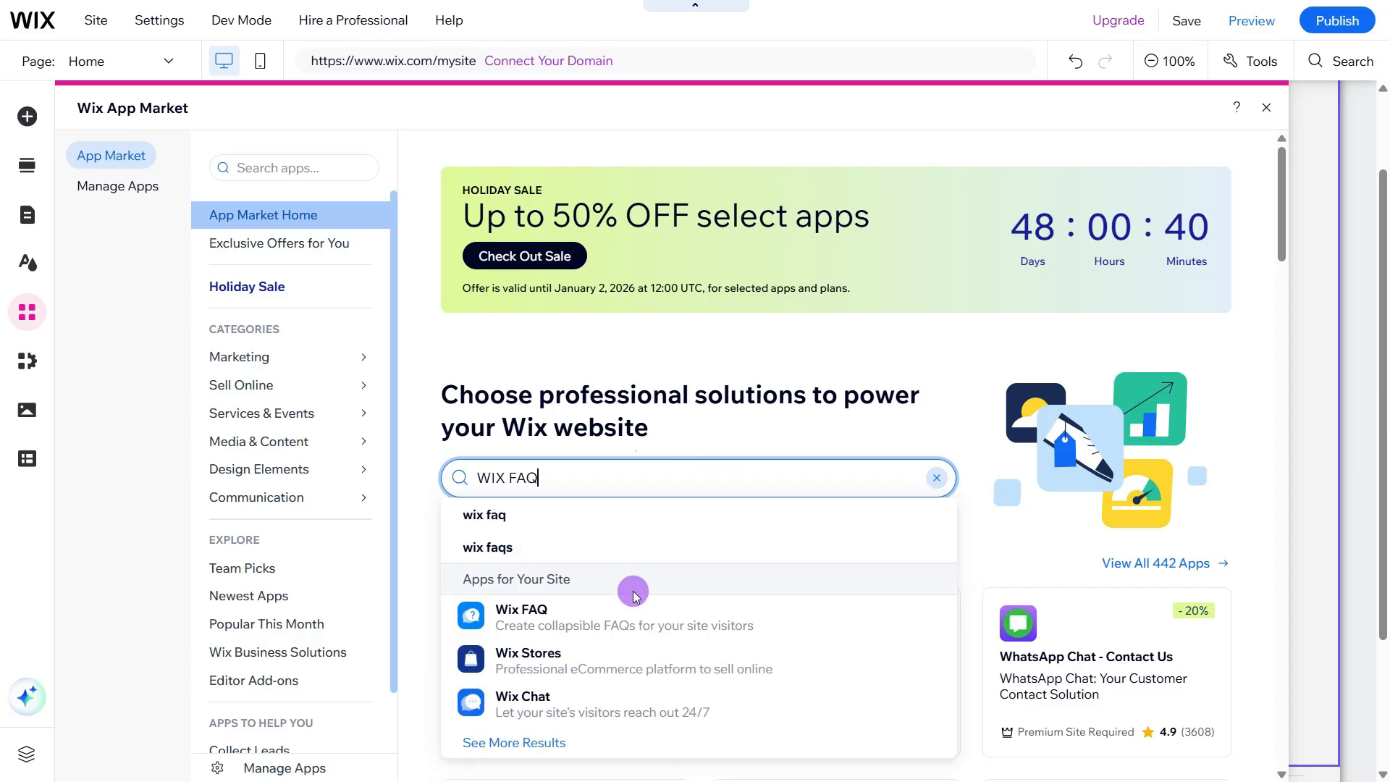
pyautogui.click(577, 618)
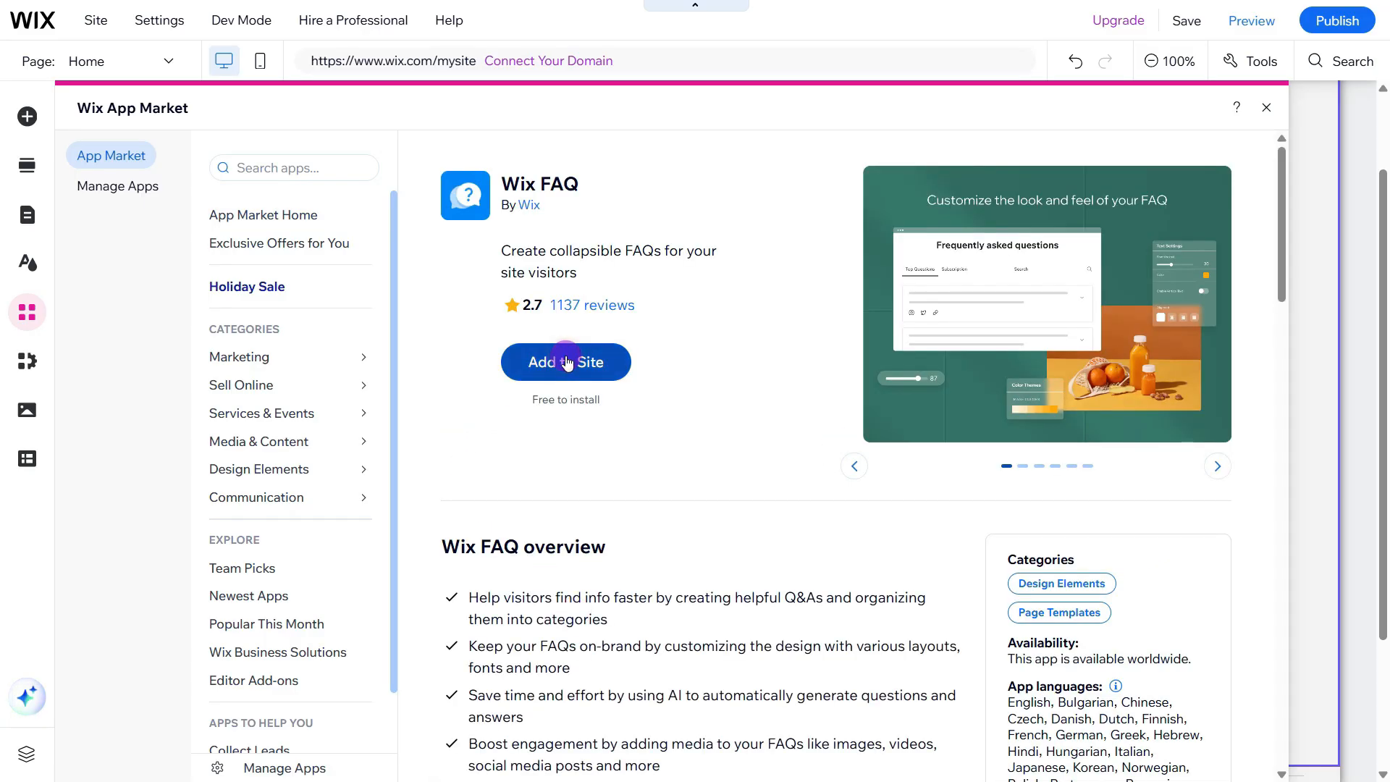
pyautogui.click(567, 360)
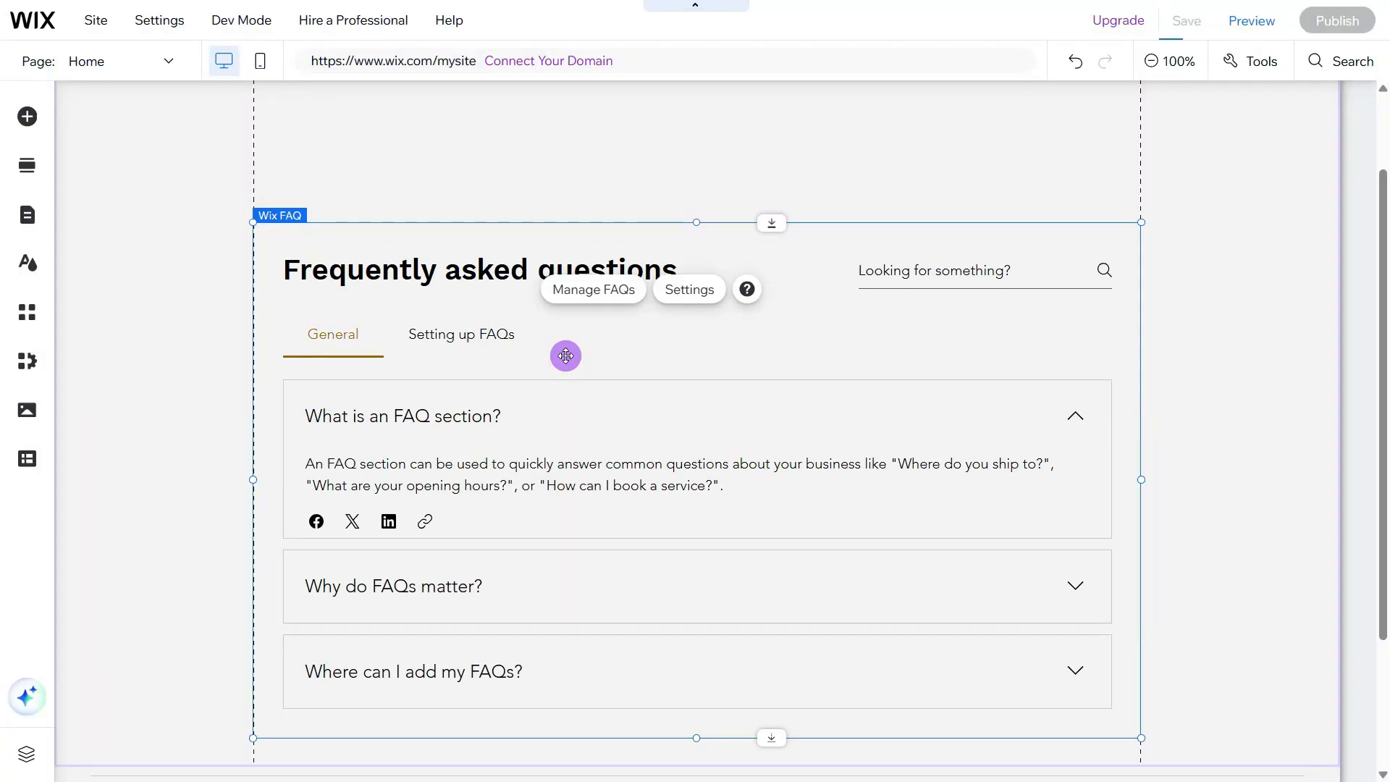
# - Look over the FAQ section on the Home page and open its FAQ management dashboard
pyautogui.scroll(-2, 412, 375)
pyautogui.scroll(3, 411, 374)
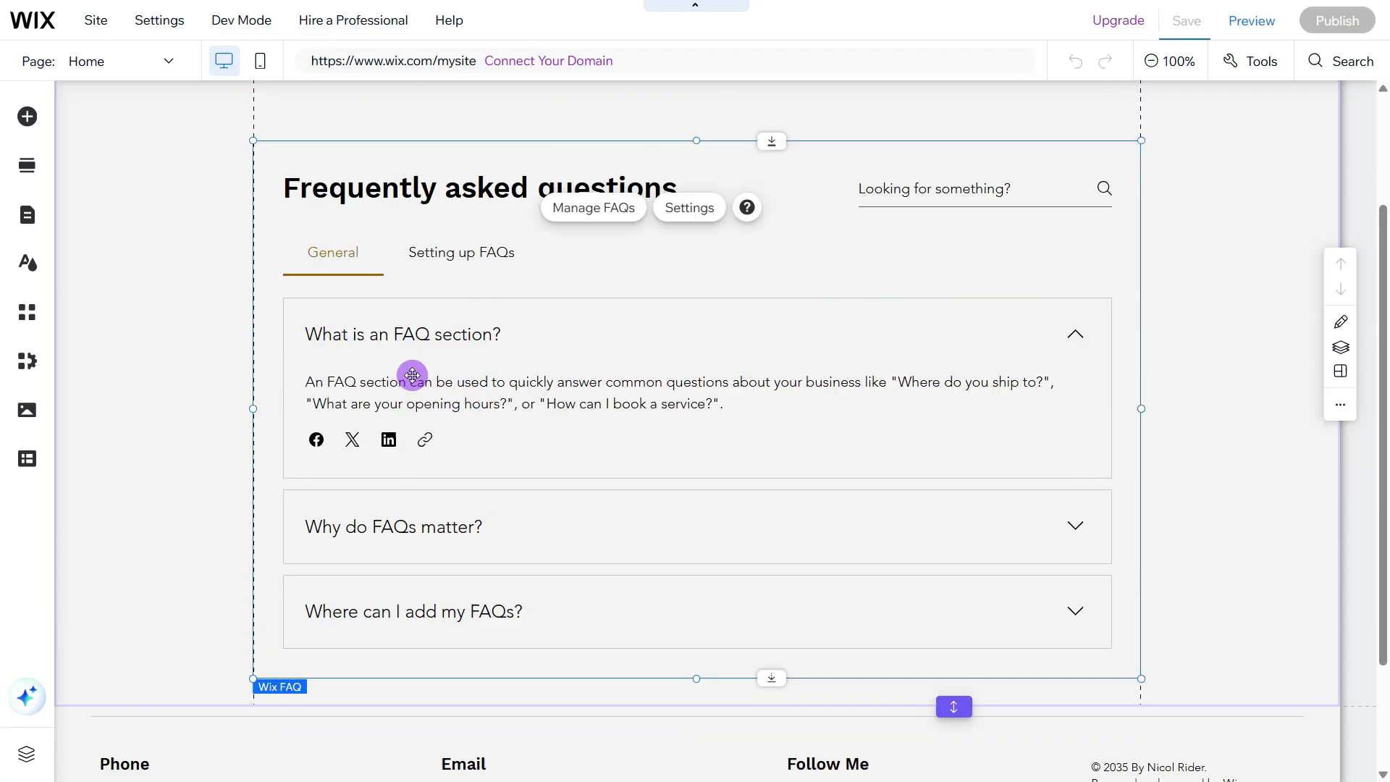
pyautogui.click(323, 201)
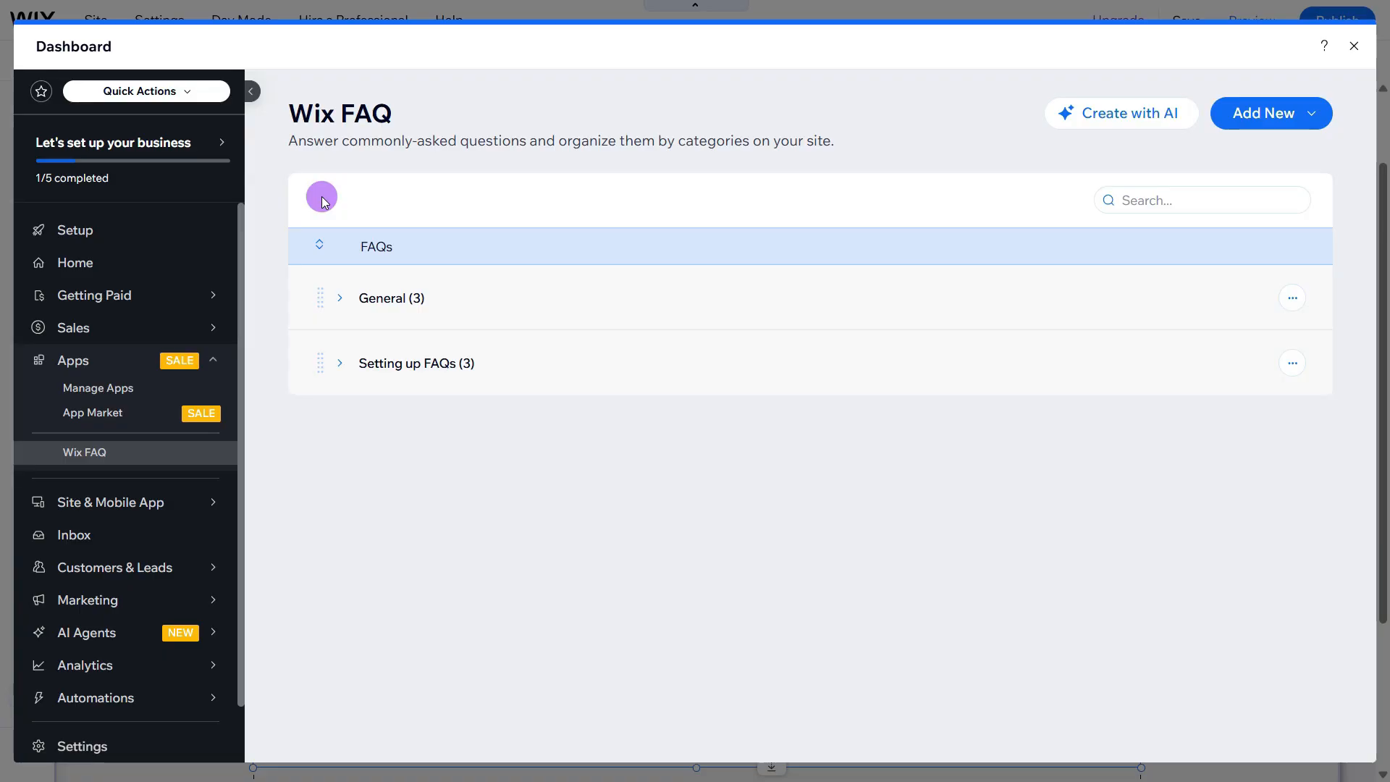
# - Review the General category's options, expand its questions and check the actions for "What is an FAQ section?"
pyautogui.click(1293, 299)
pyautogui.click(1288, 308)
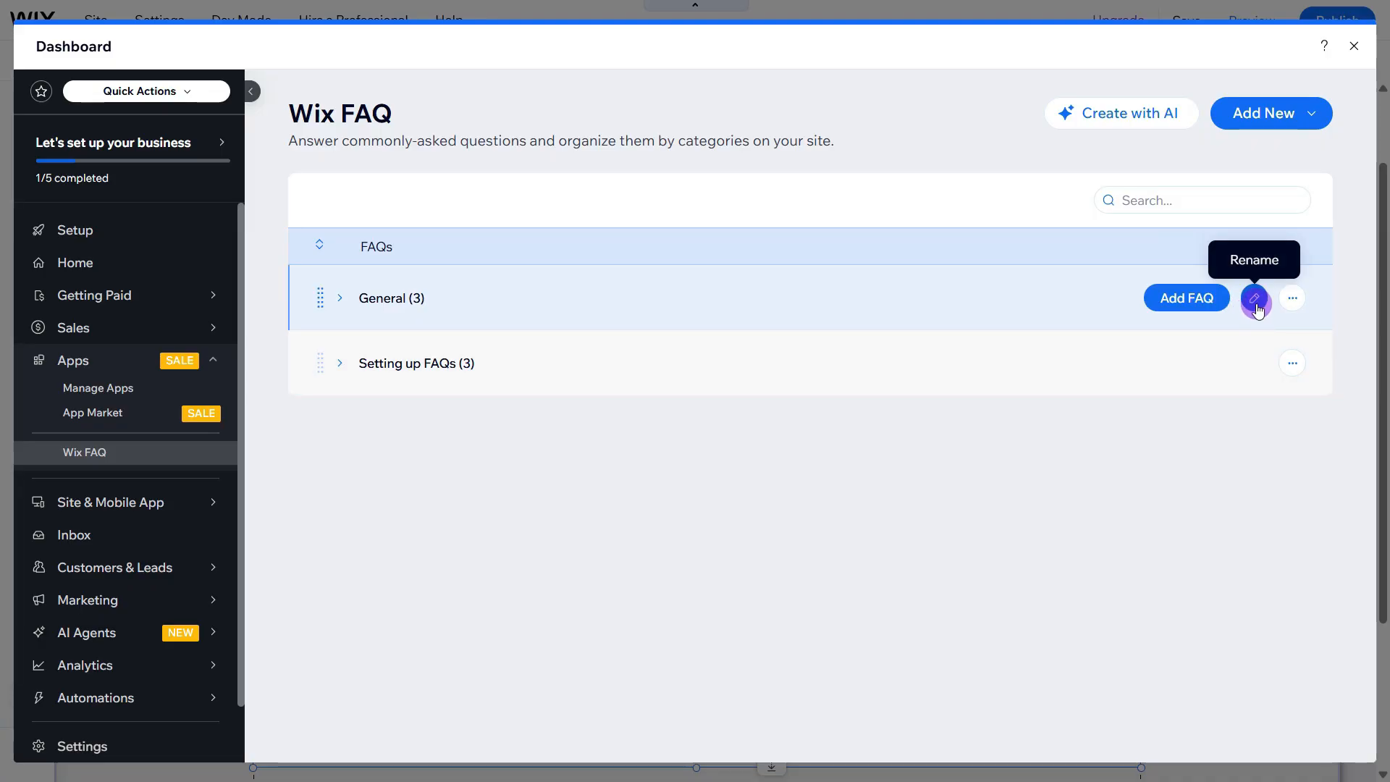
pyautogui.click(1292, 298)
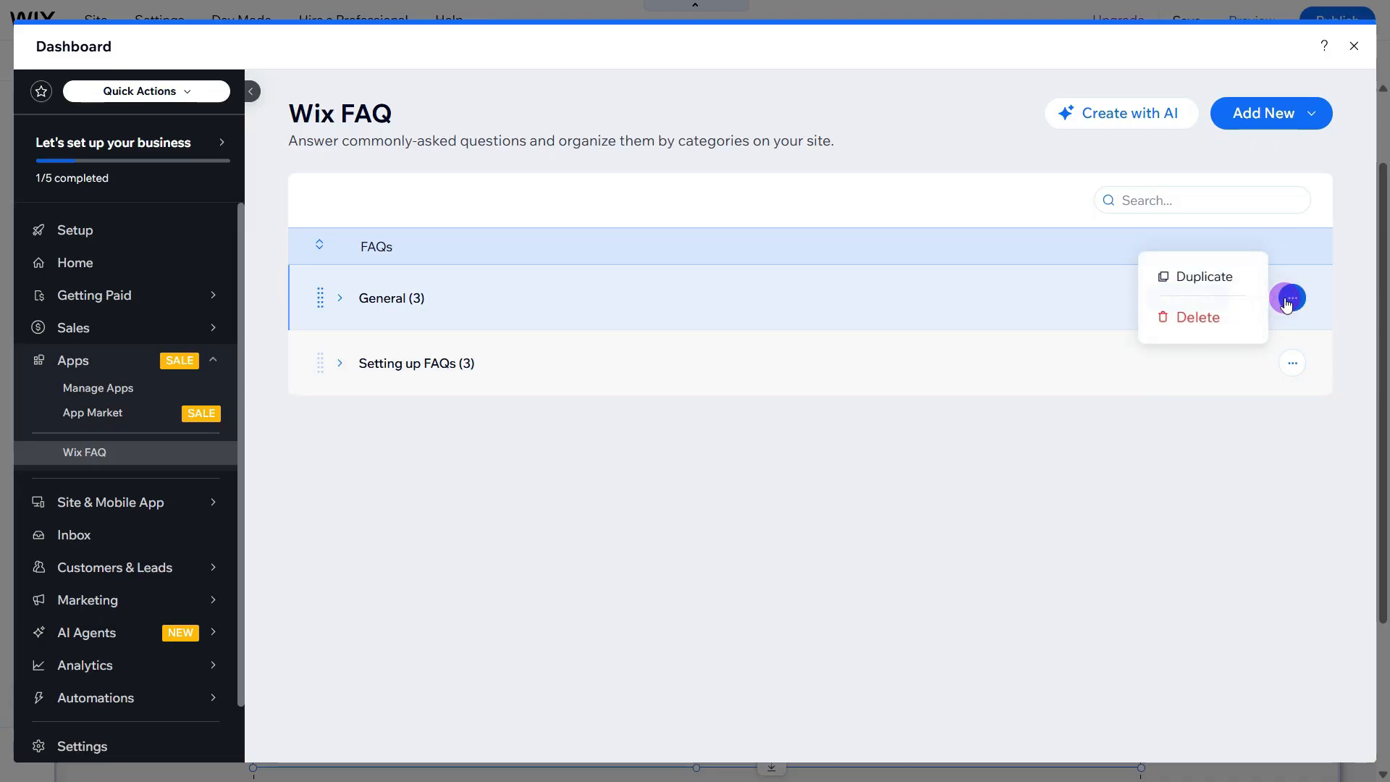
pyautogui.click(1100, 308)
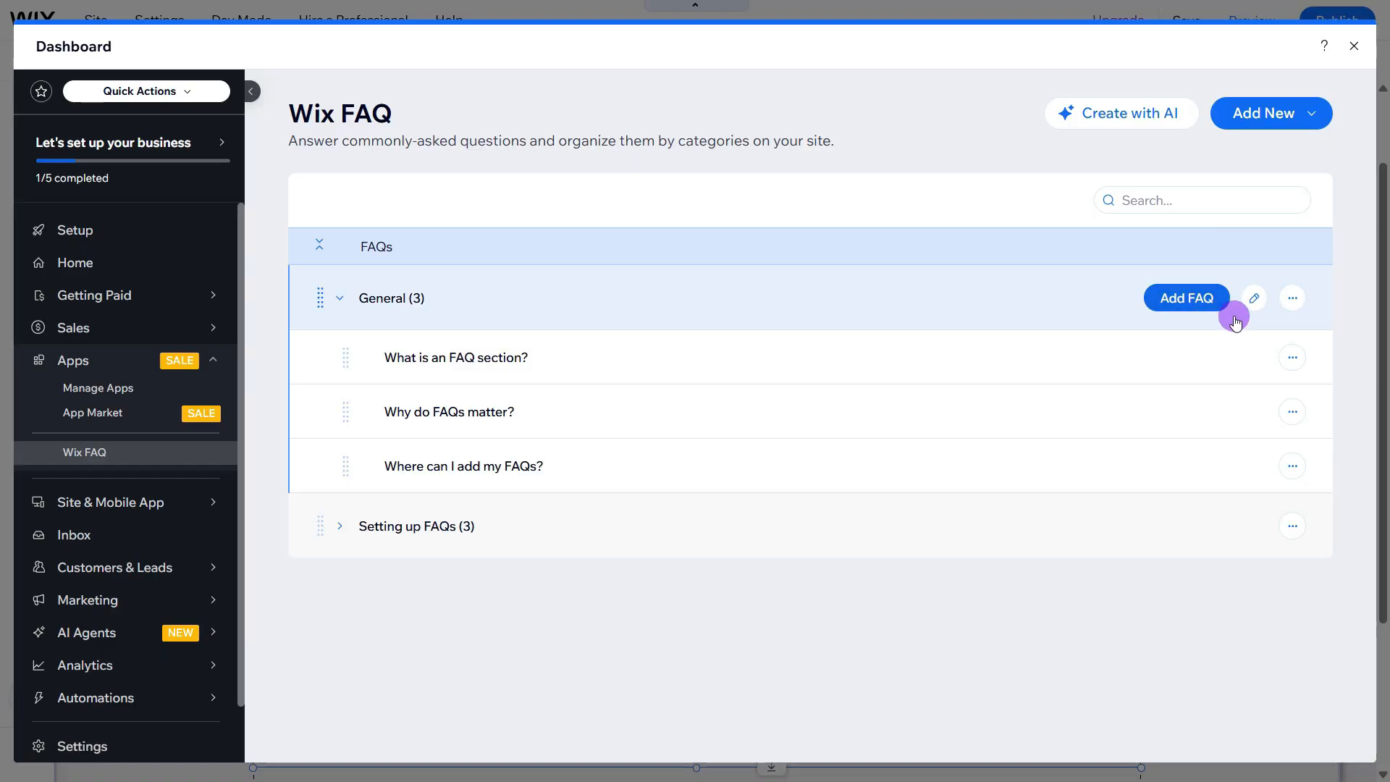
pyautogui.click(1293, 357)
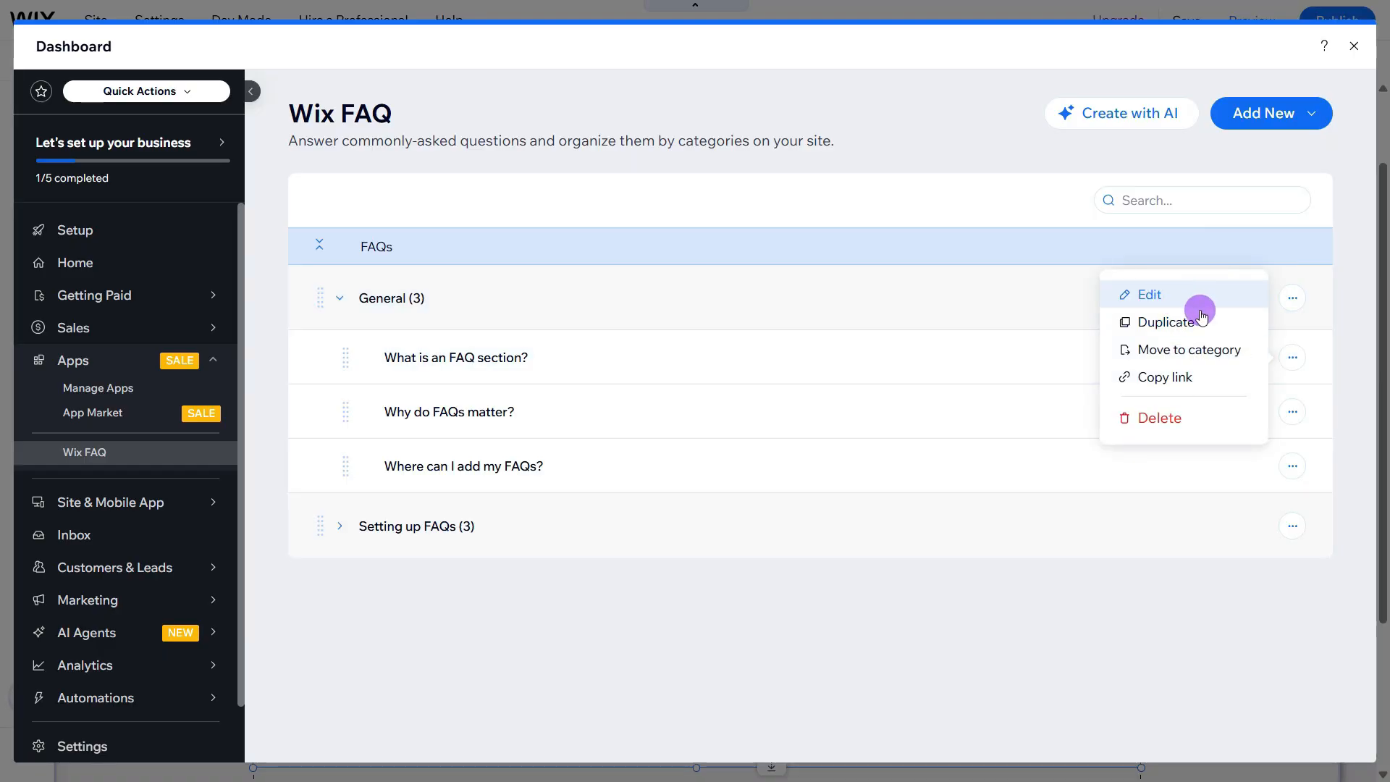
pyautogui.click(1139, 593)
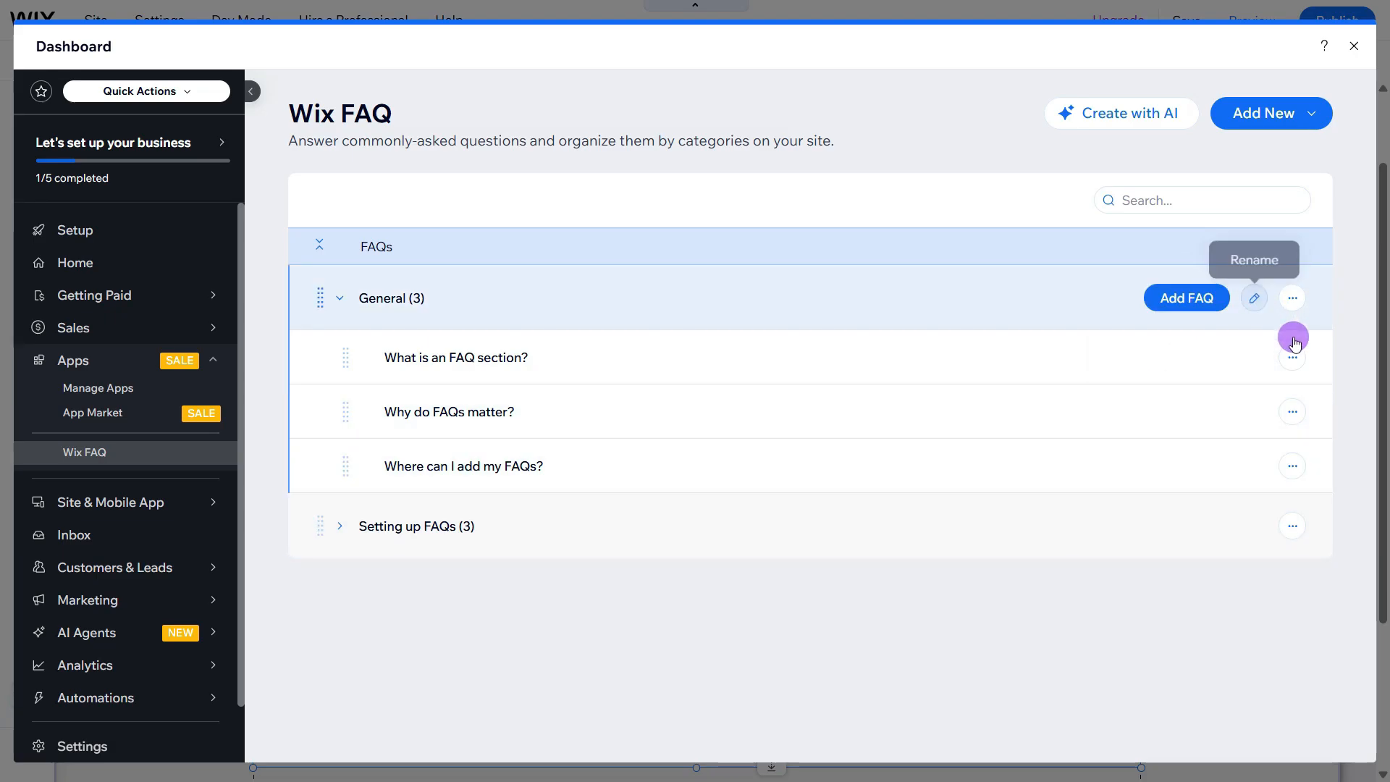
# - Check the General category's rename dialog without changing the name, and expand the Setting up FAQs category
pyautogui.click(1254, 299)
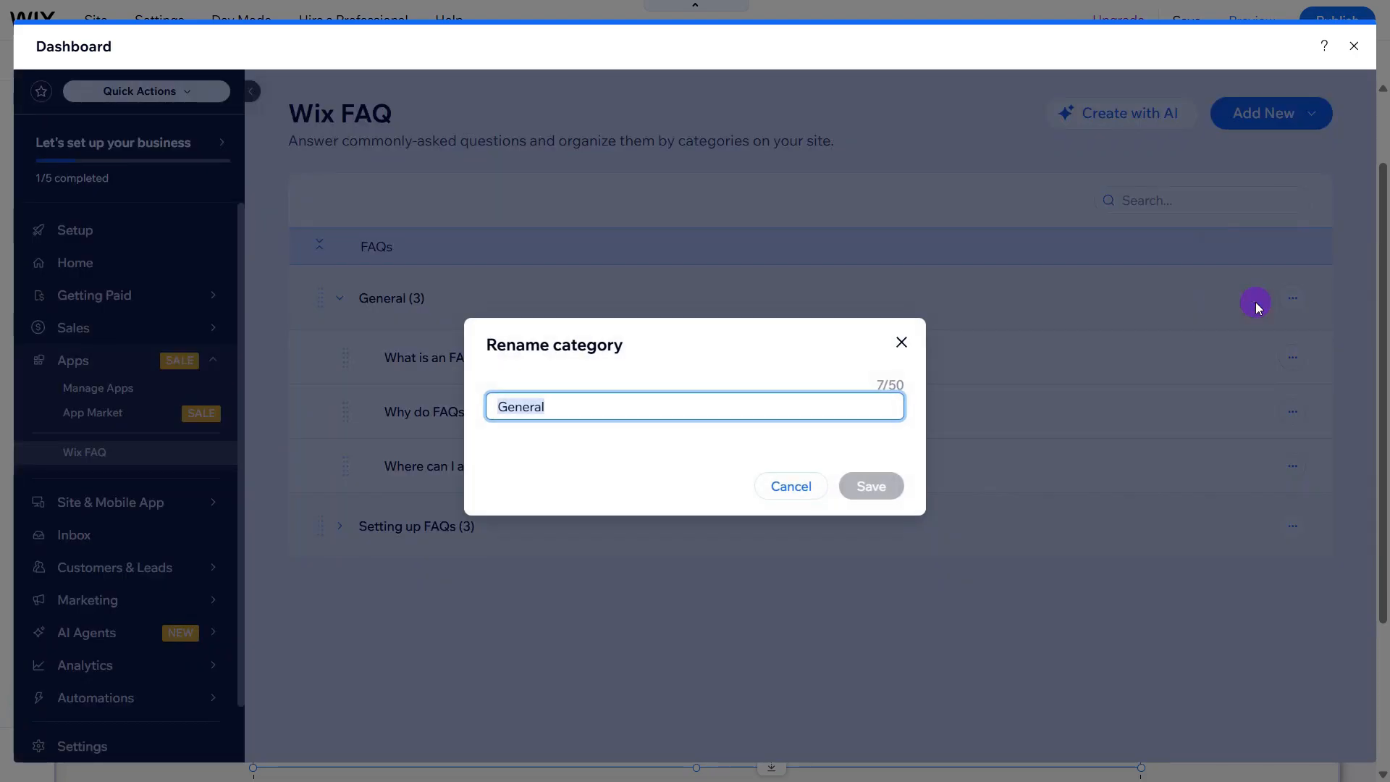
pyautogui.click(786, 485)
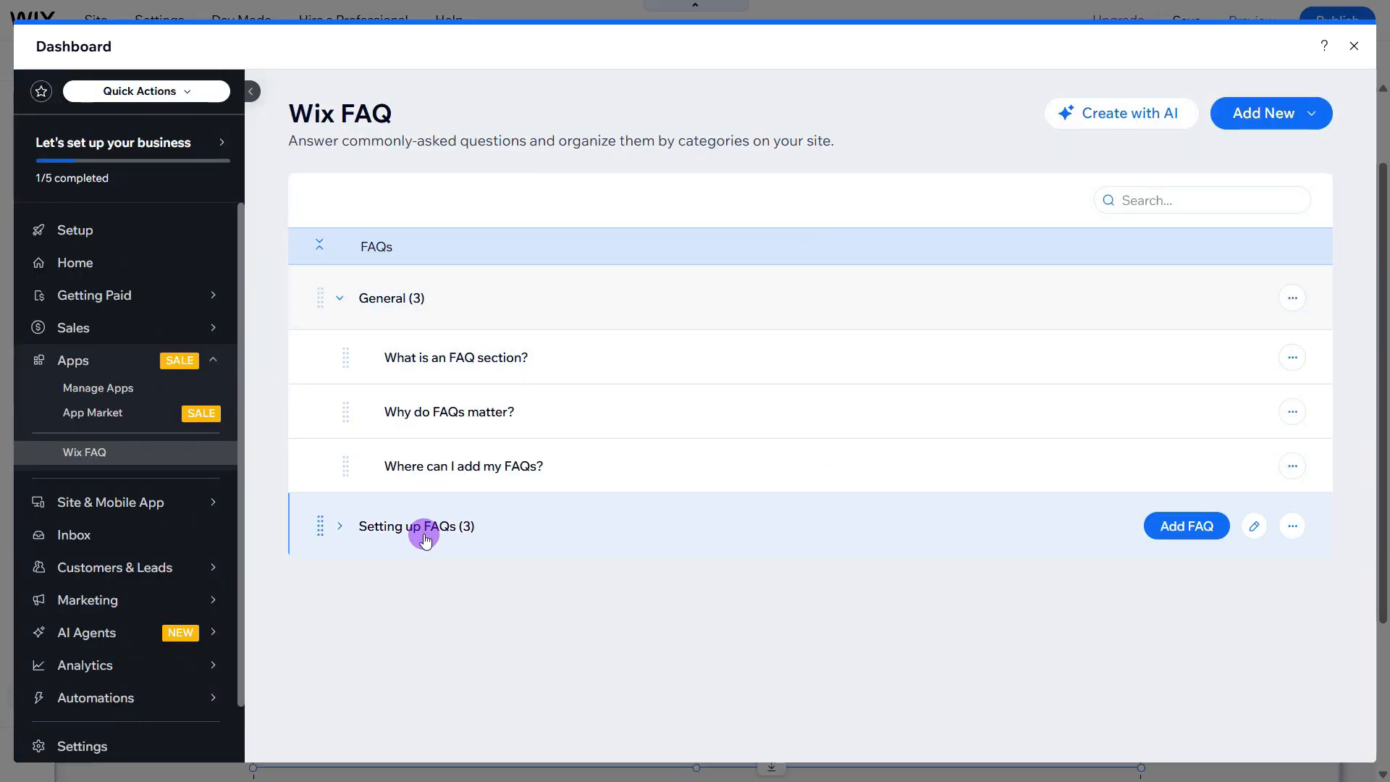
pyautogui.click(425, 539)
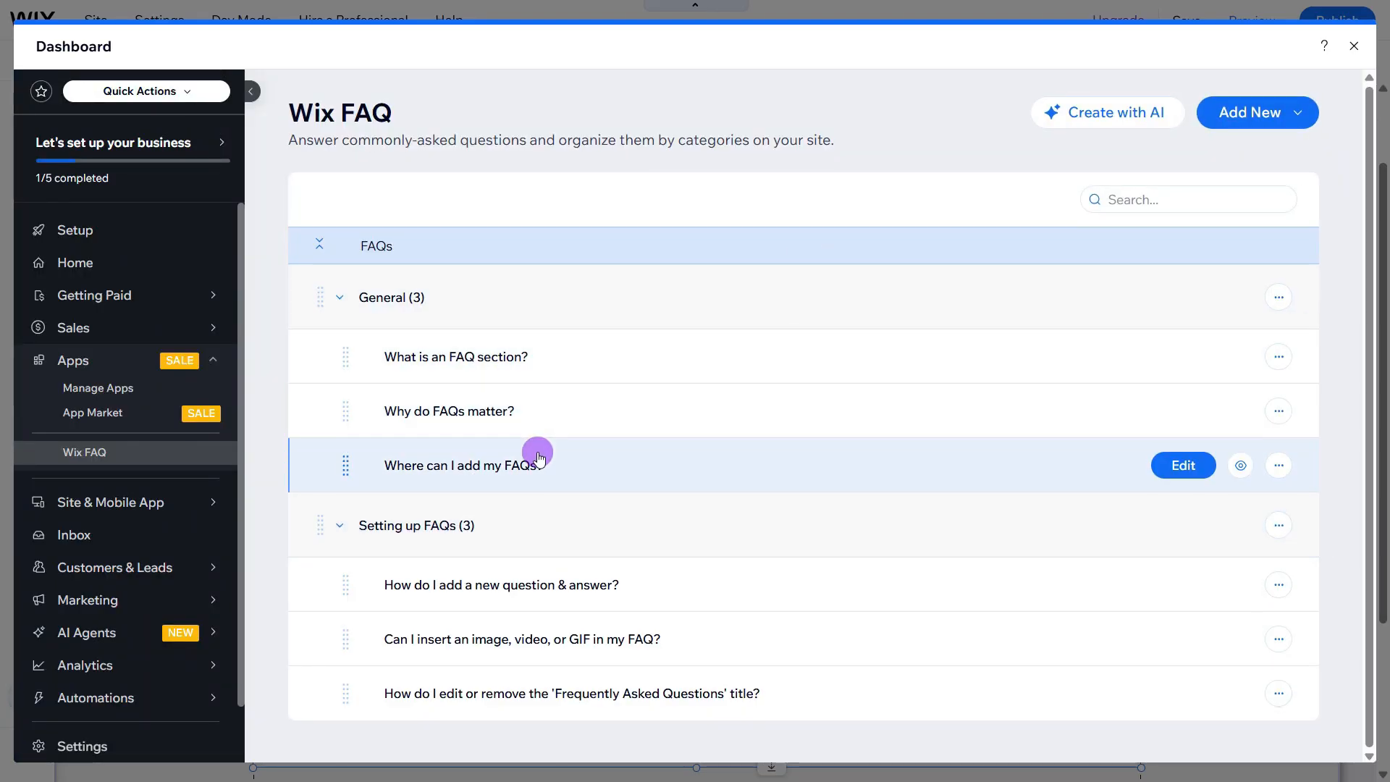
pyautogui.click(1191, 369)
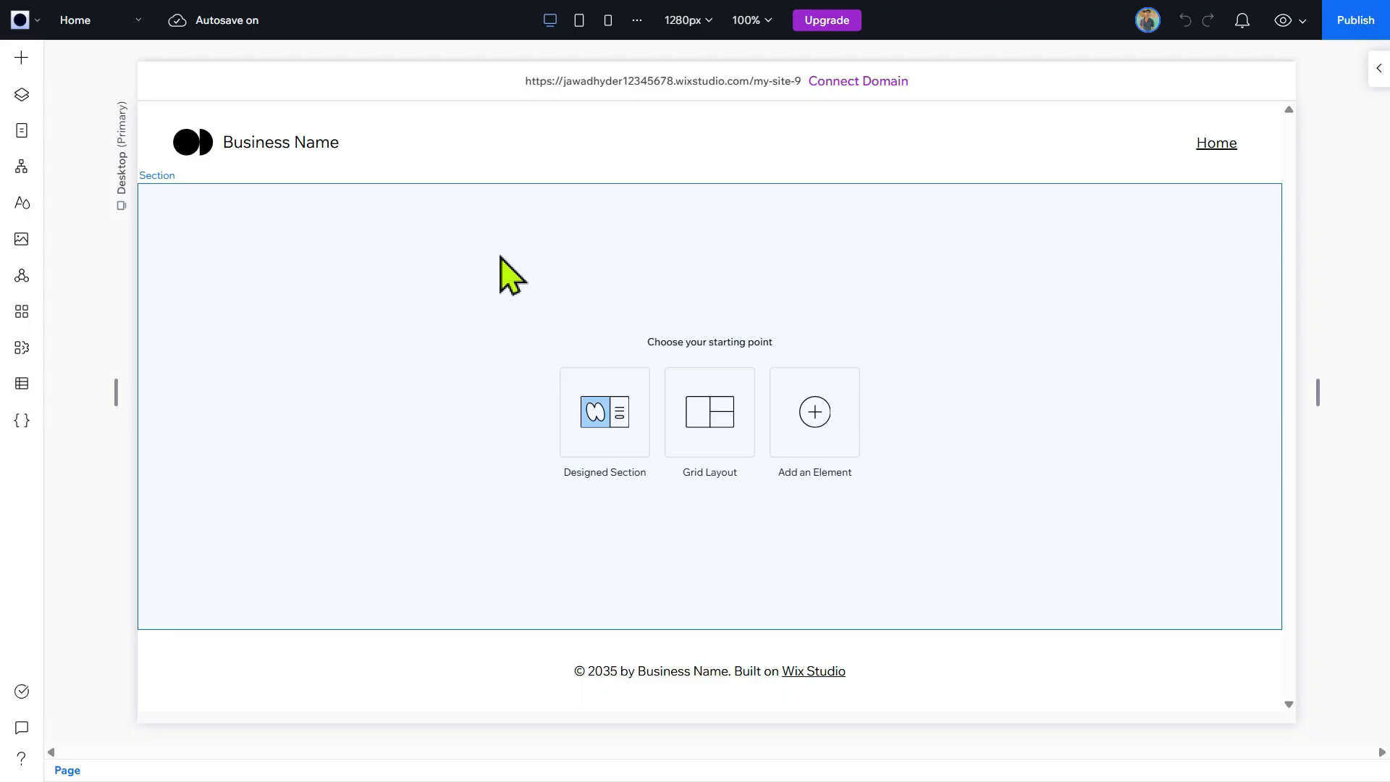
# - In the Wix Studio editor, add a Members Area from the Community elements to the blank site
pyautogui.click(21, 59)
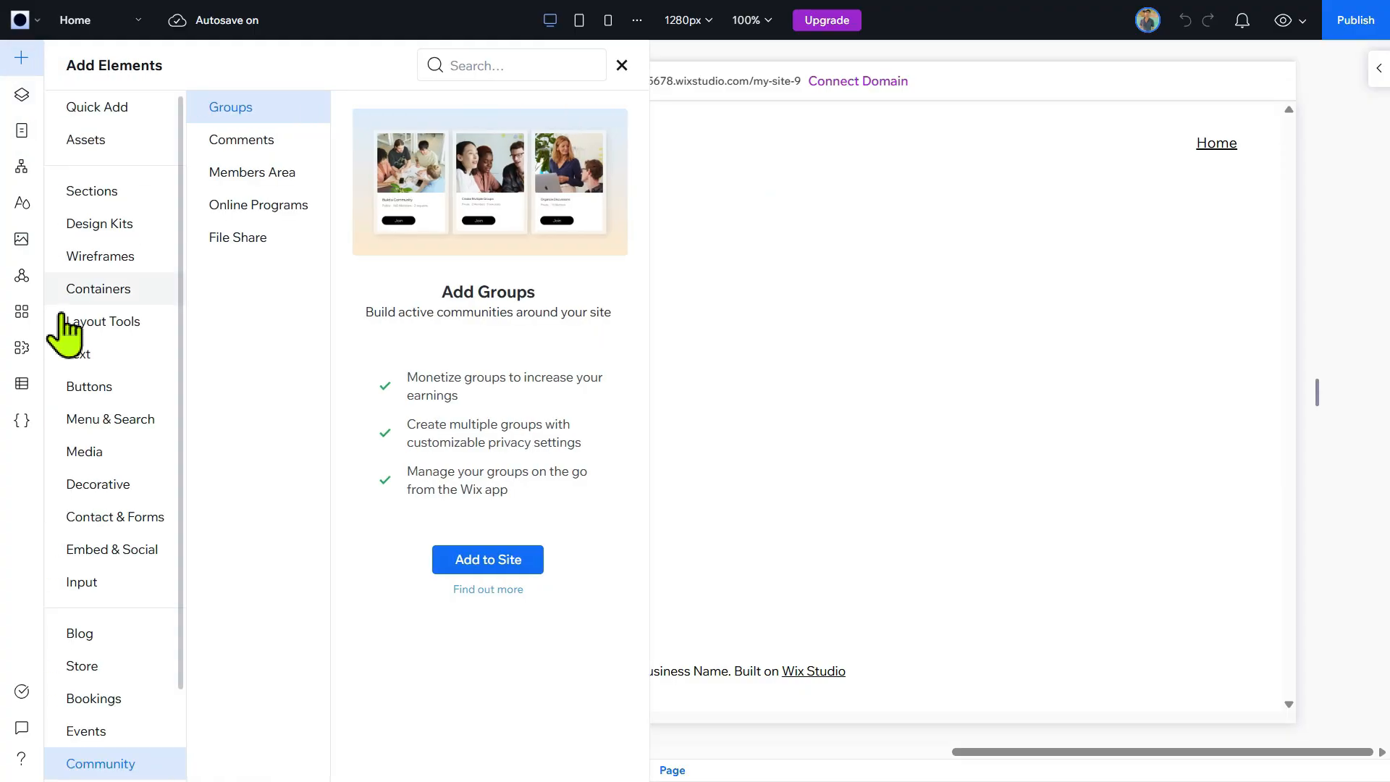
pyautogui.scroll(-2, 68, 332)
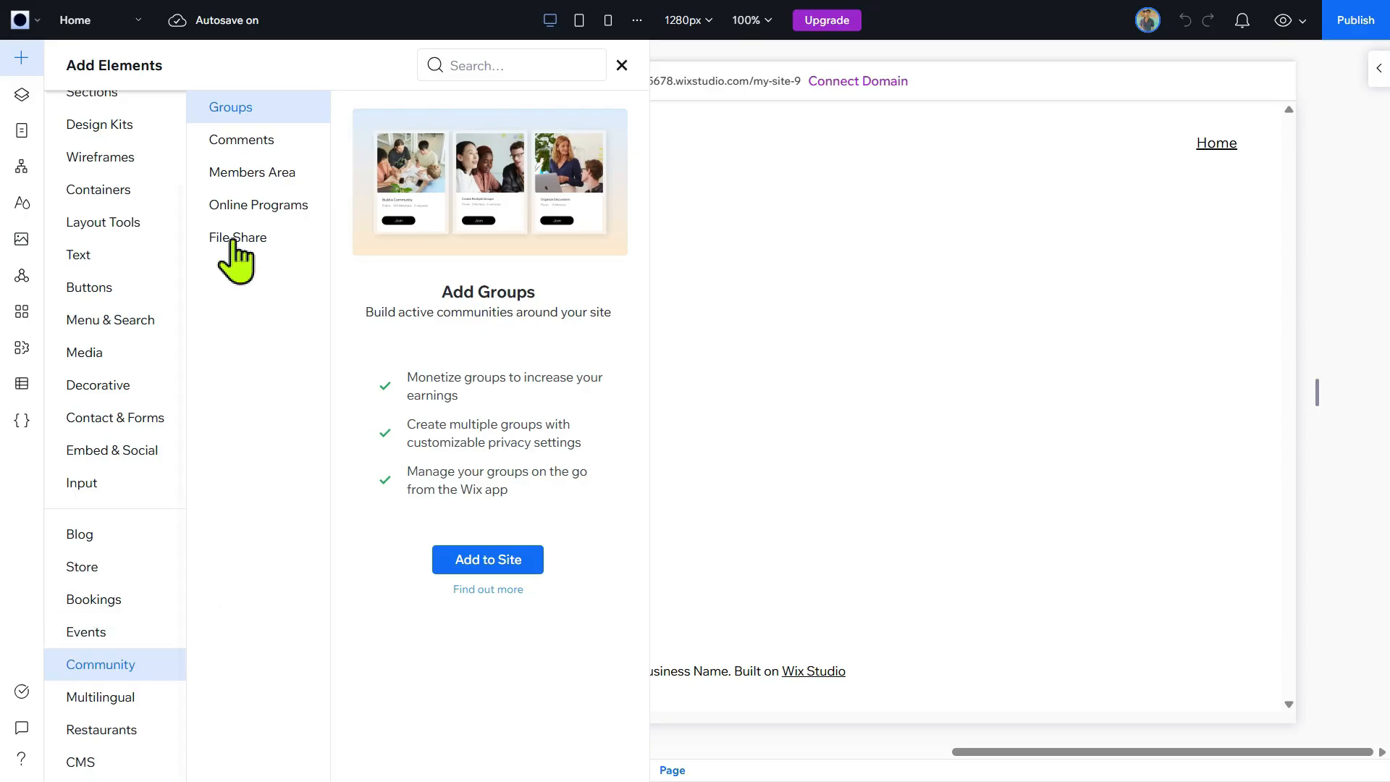
pyautogui.click(251, 183)
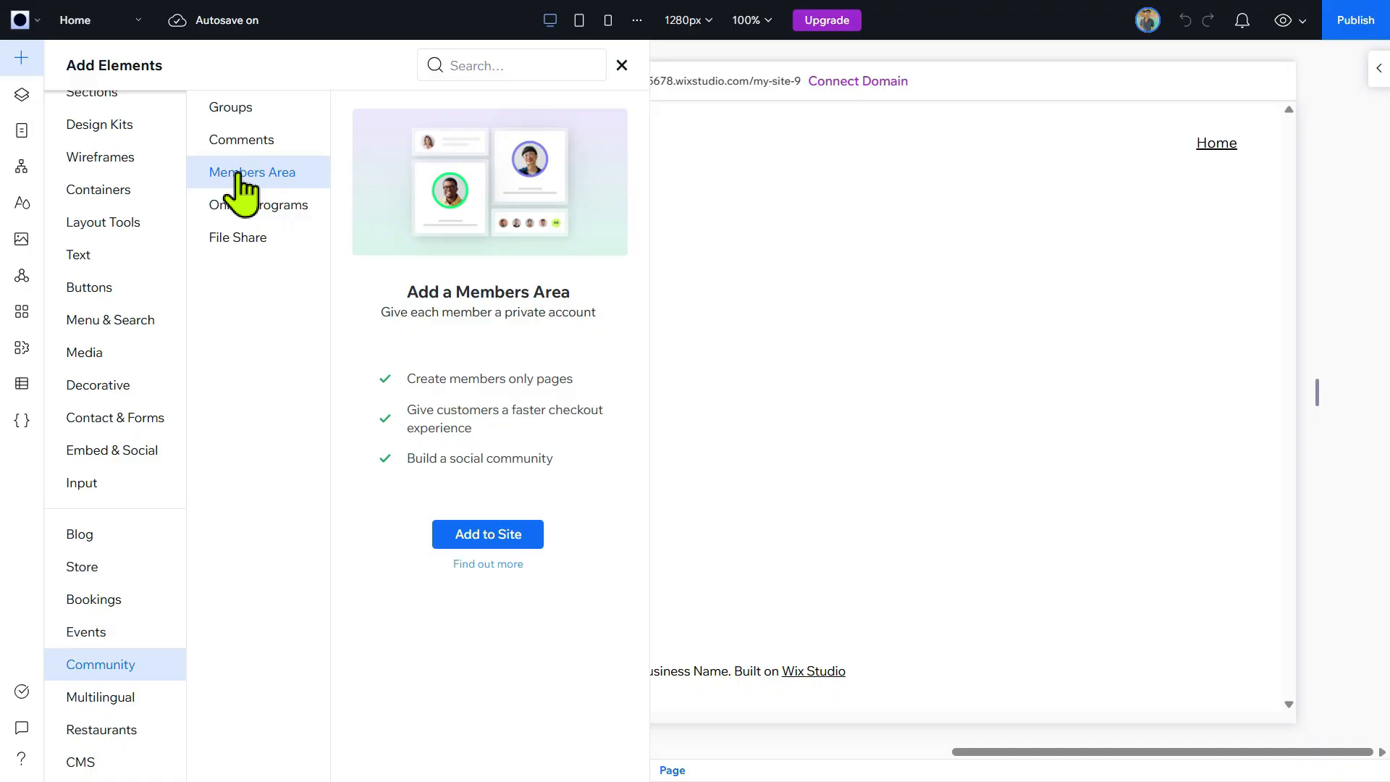
pyautogui.click(487, 535)
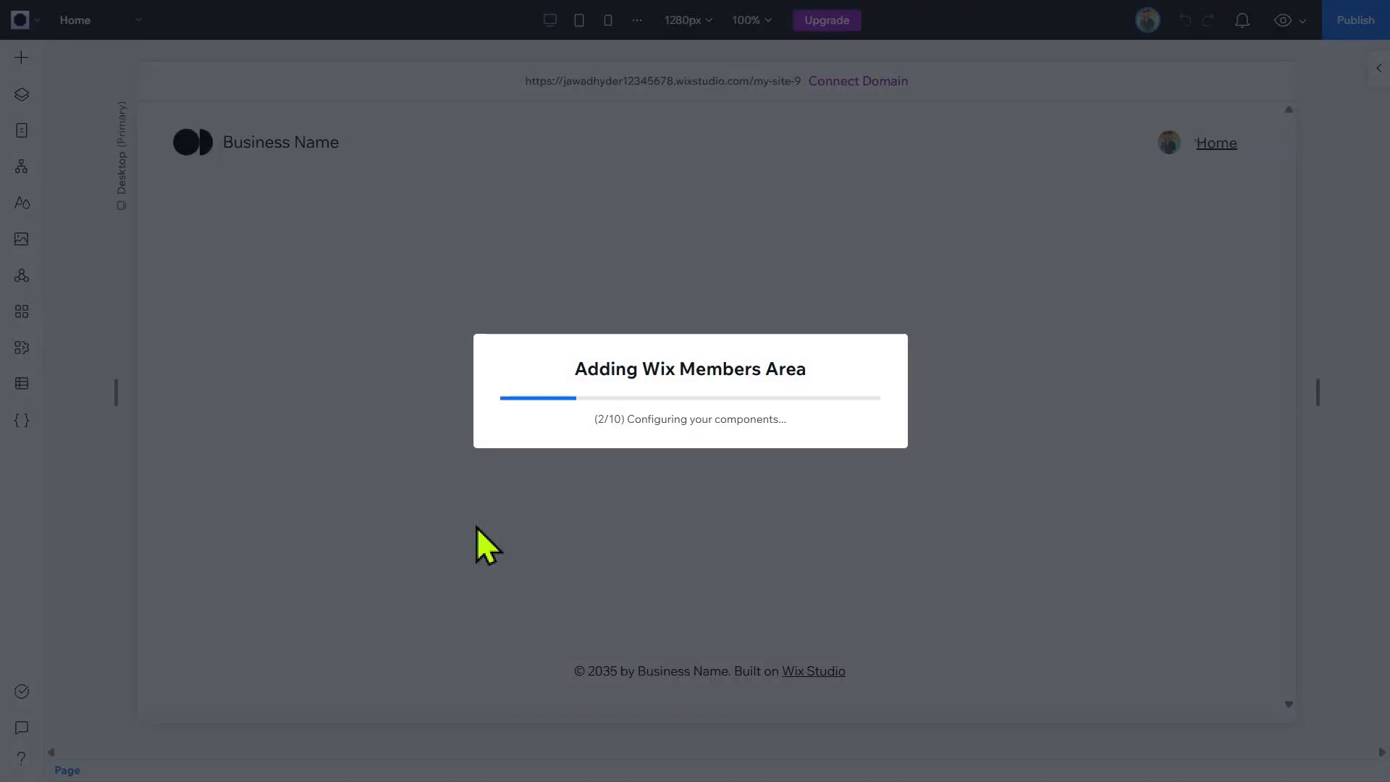